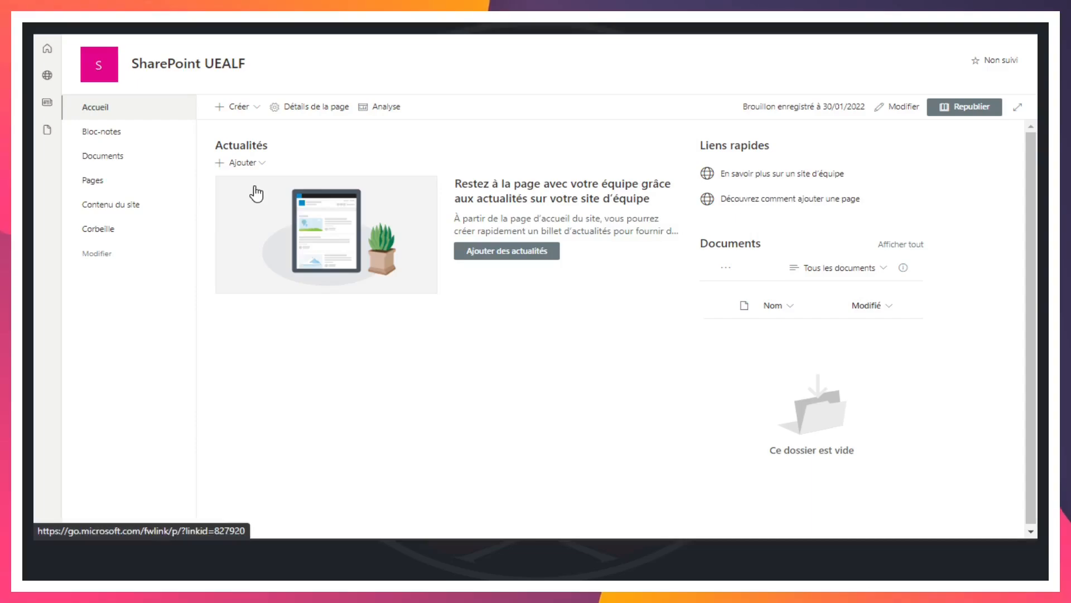
Examine the Documentation and Méthodologie libraries on the ASGARD site, including the Gabarits folder
left_click(112, 162)
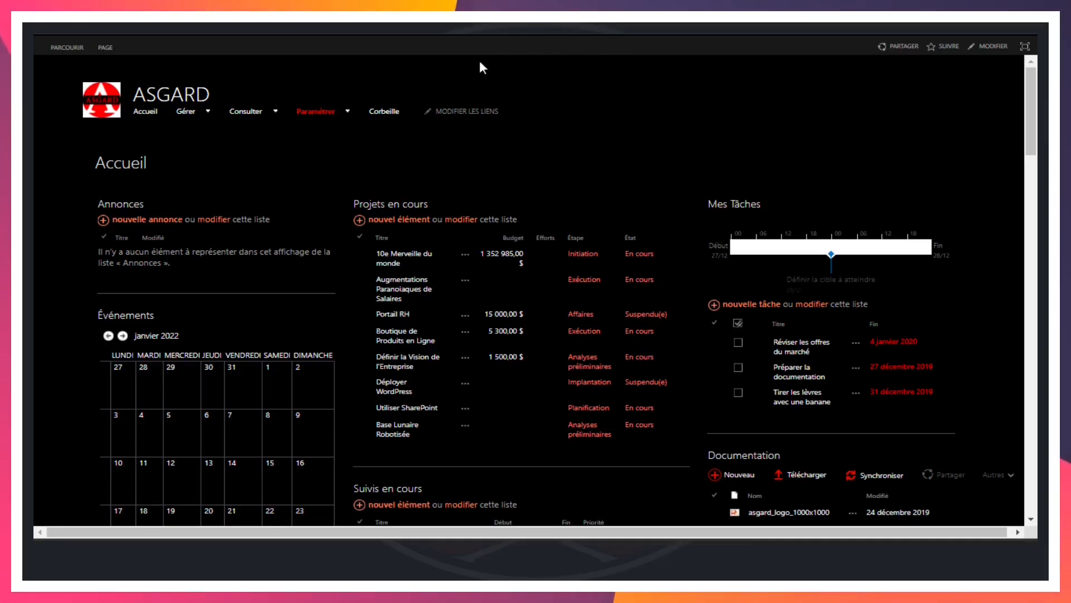
mouse_move(252, 117)
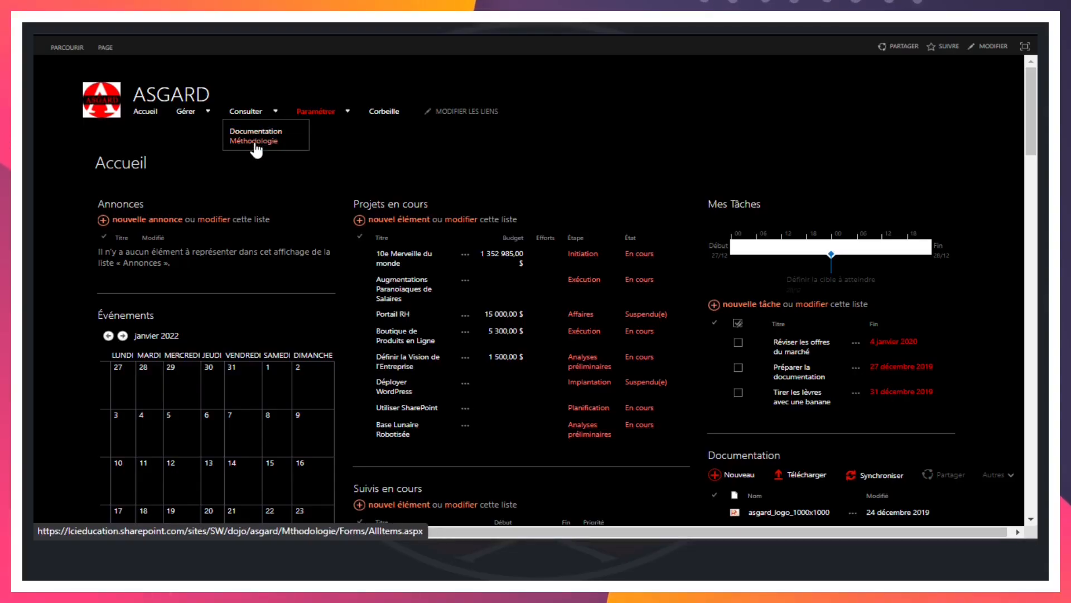
left_click(256, 129)
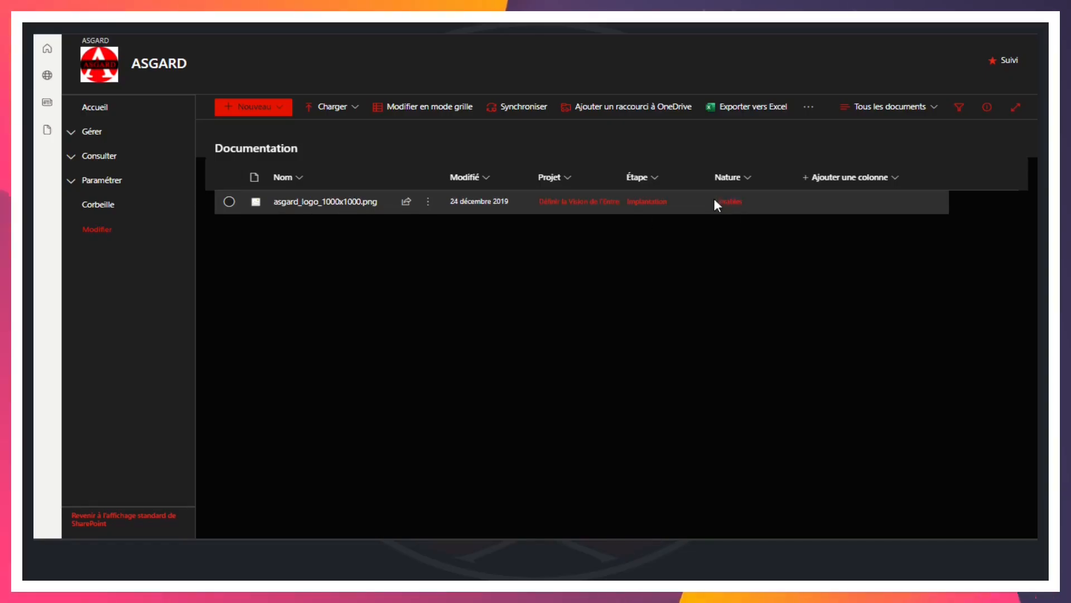
left_click(71, 157)
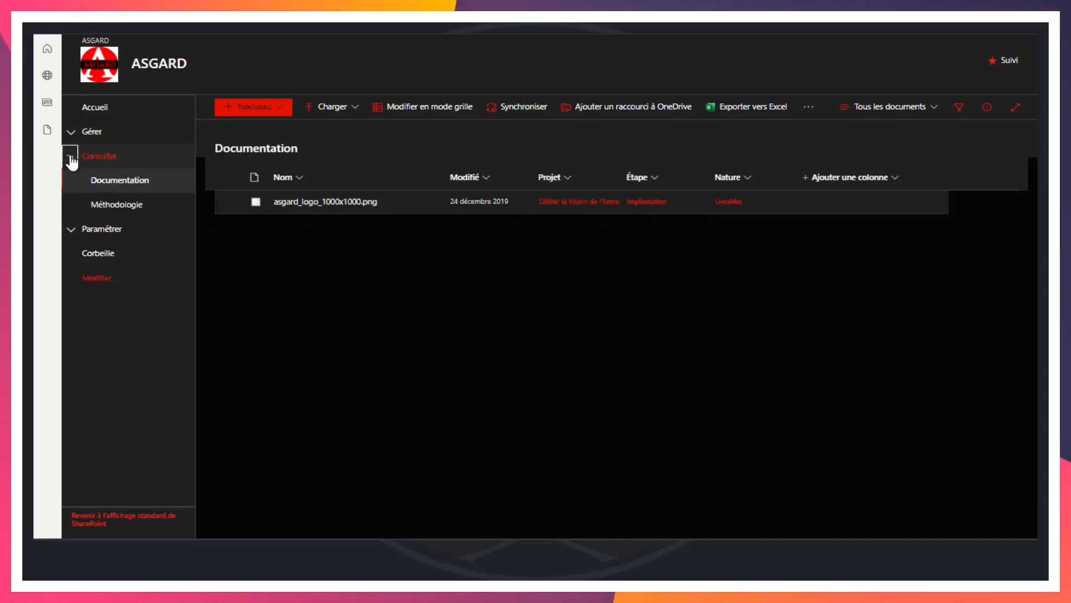
left_click(125, 207)
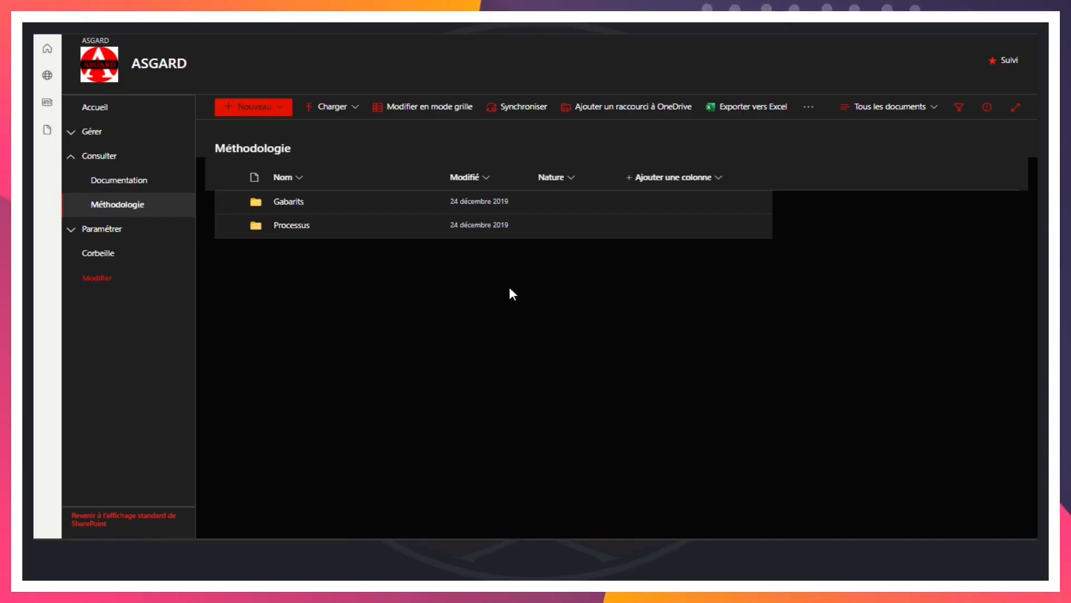
left_click(284, 205)
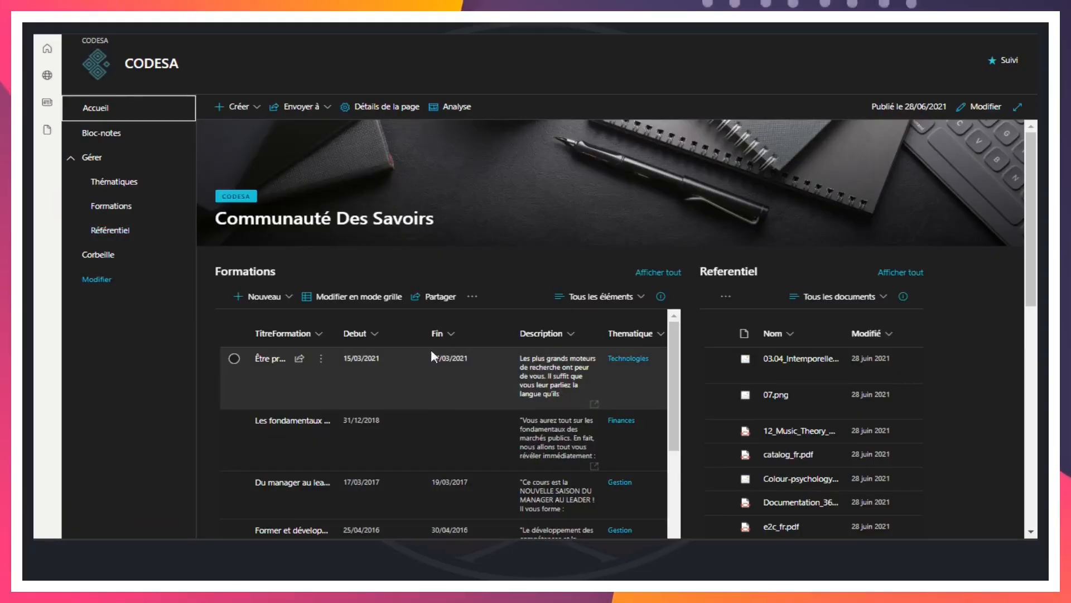
Open the Référentiel library on the CODESA site and display its documents as thumbnails (Vignettes)
left_click(110, 233)
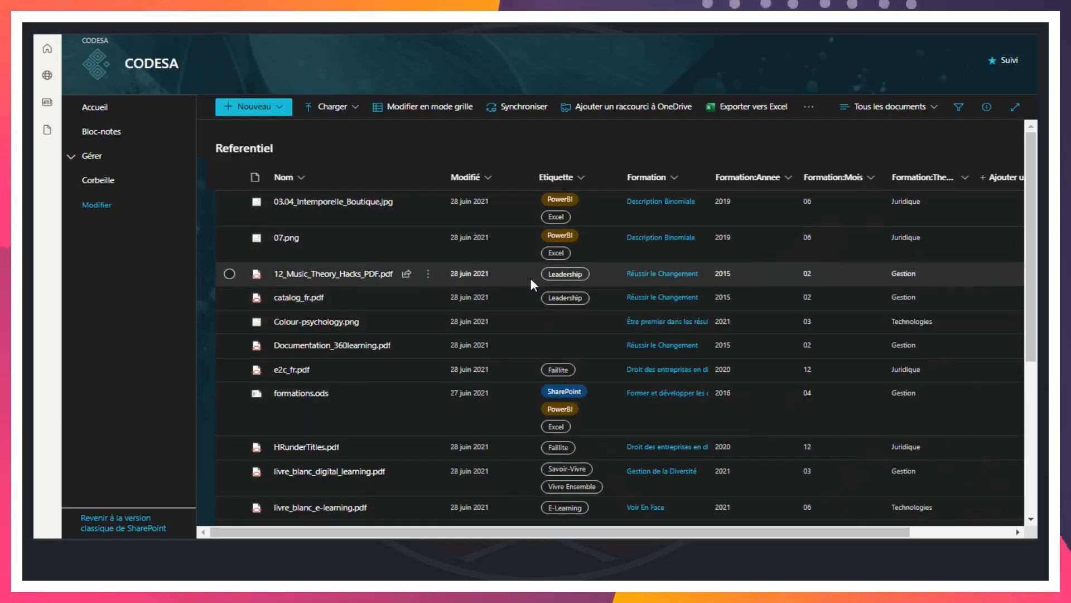
left_click(935, 107)
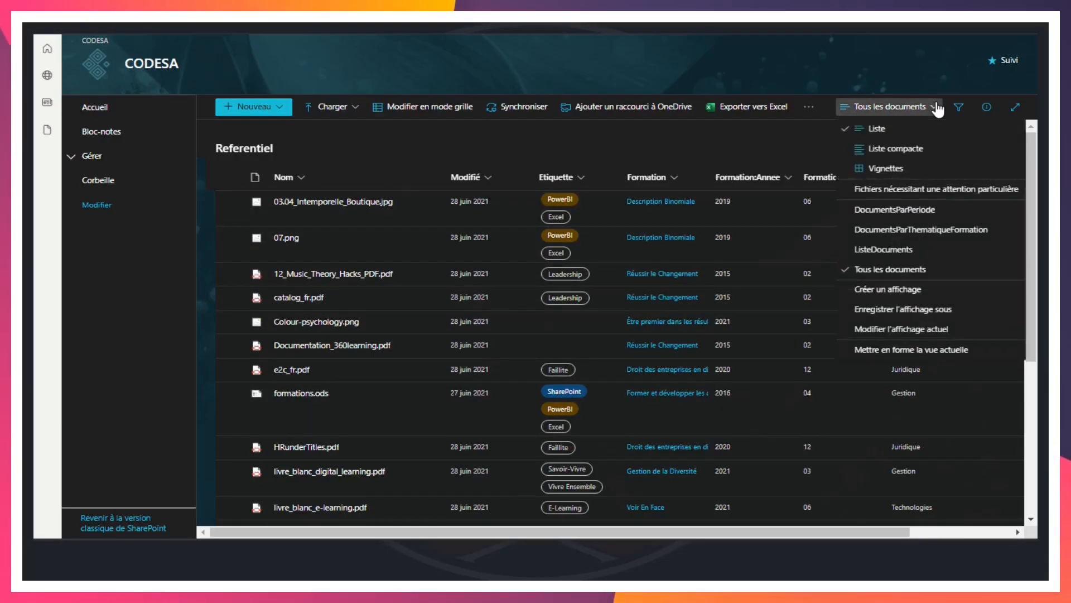
left_click(896, 168)
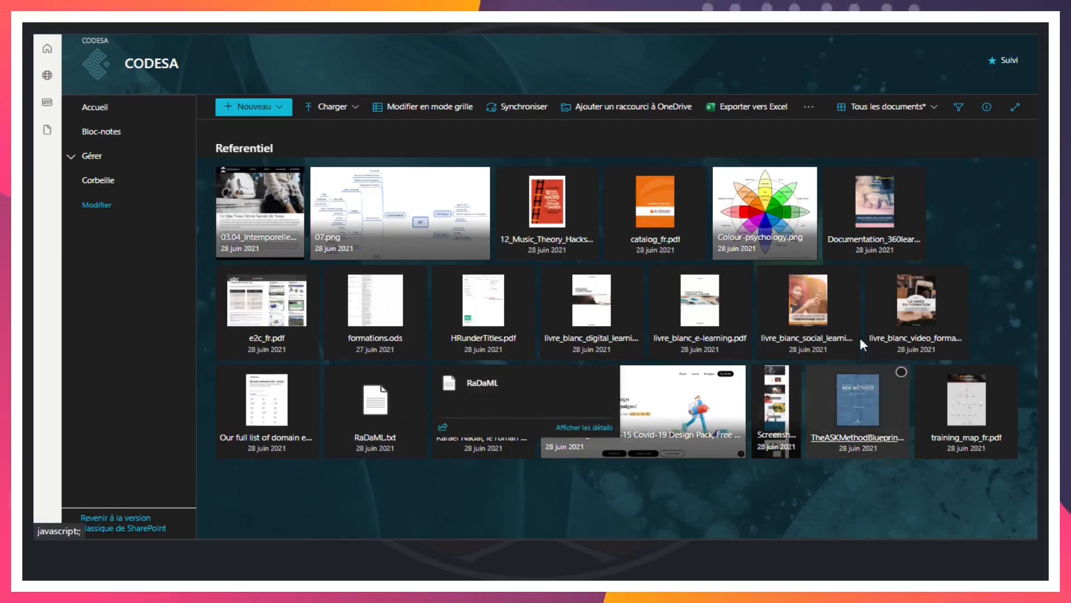
mouse_move(481, 394)
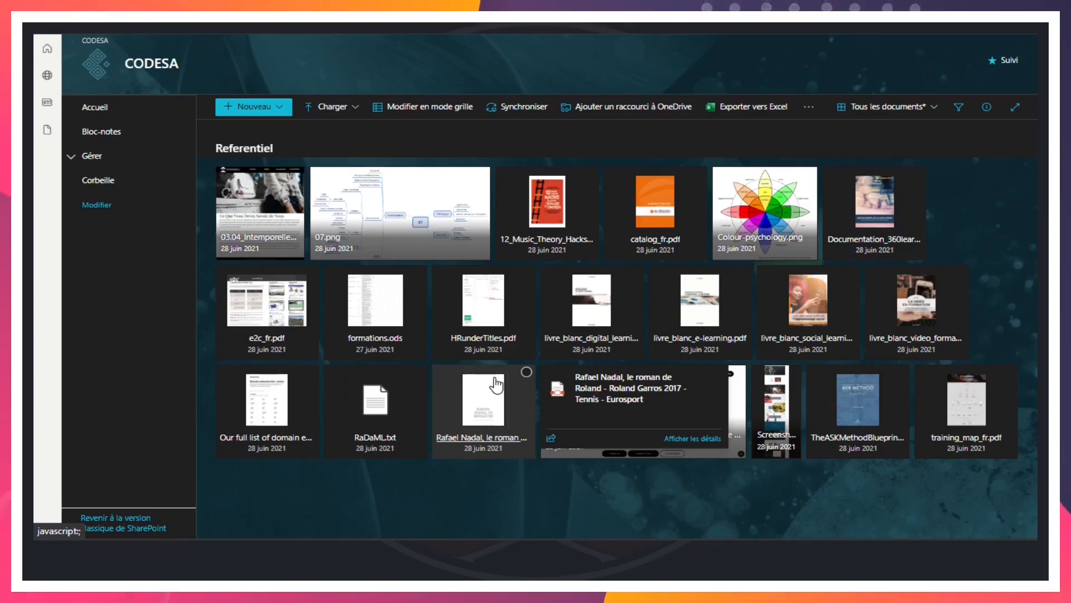
mouse_move(444, 330)
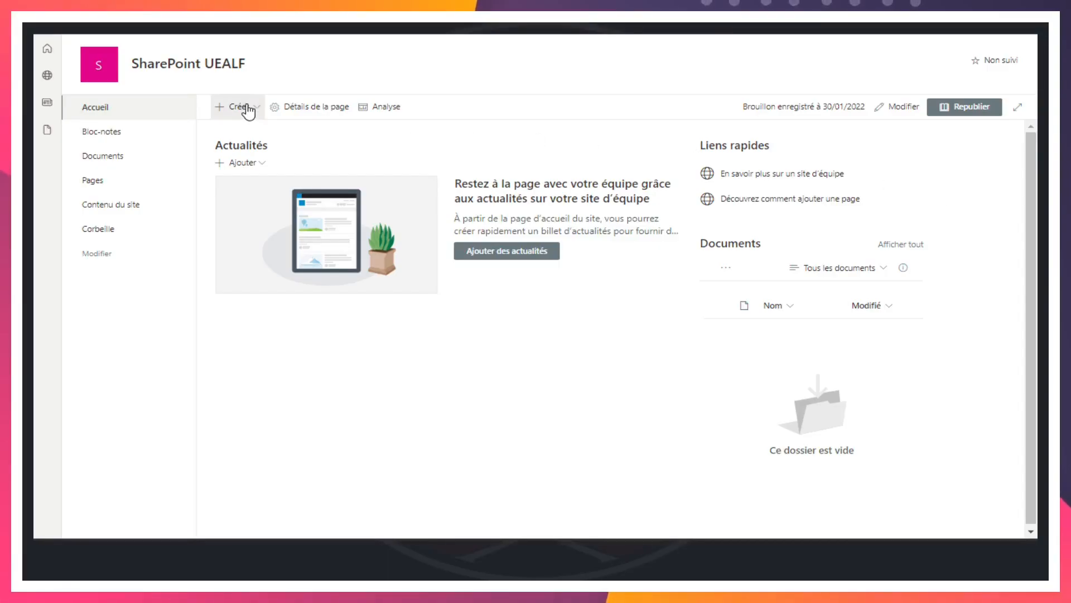
Open the SharePoint UEALF site contents in the classic experience and browse the applications that can be added
left_click(258, 110)
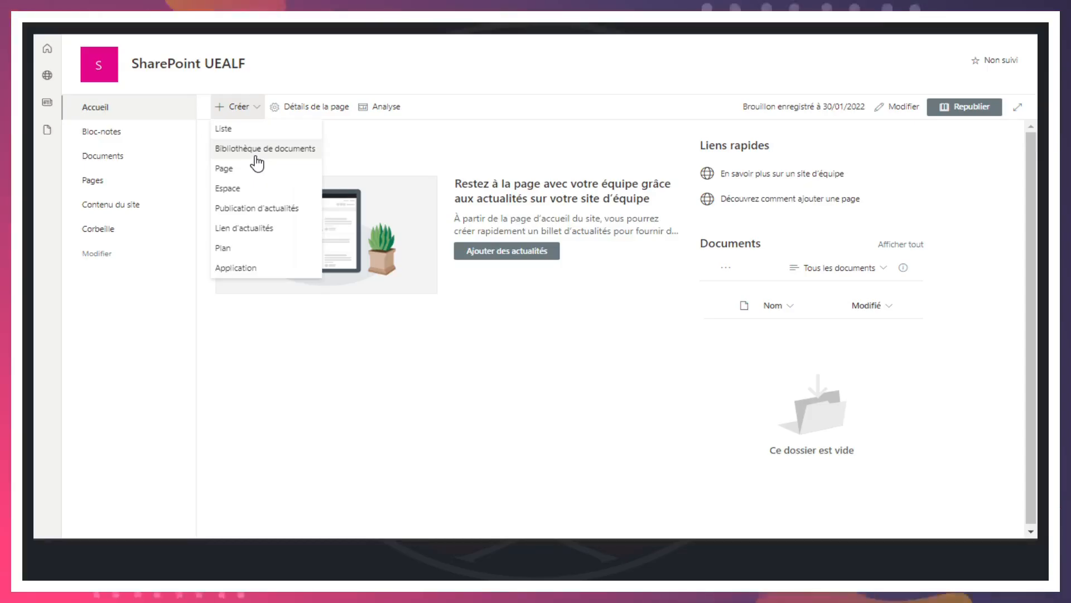
left_click(564, 65)
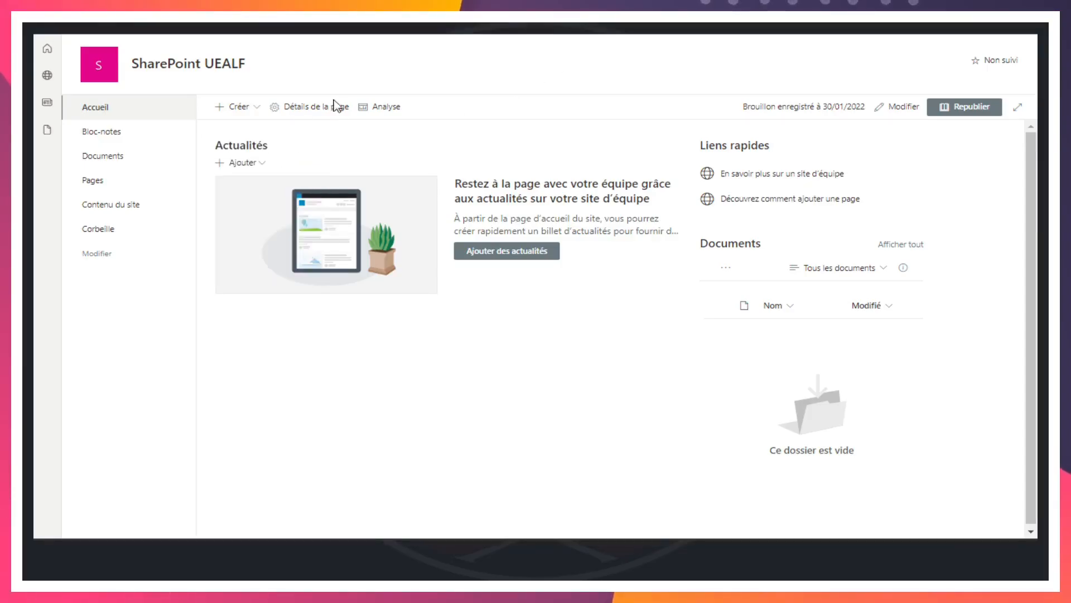
left_click(117, 209)
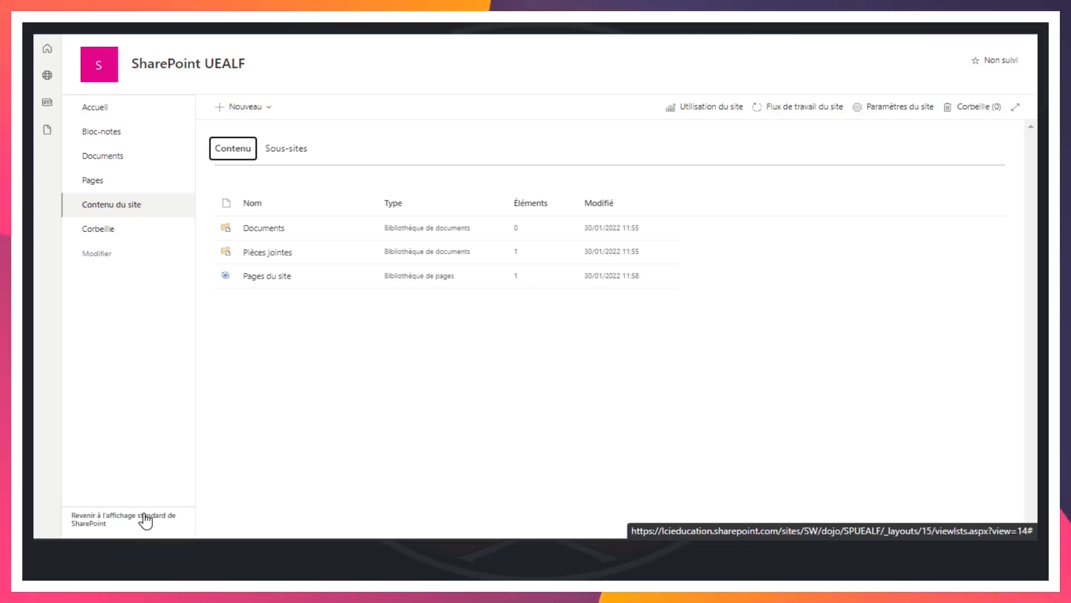
left_click(144, 515)
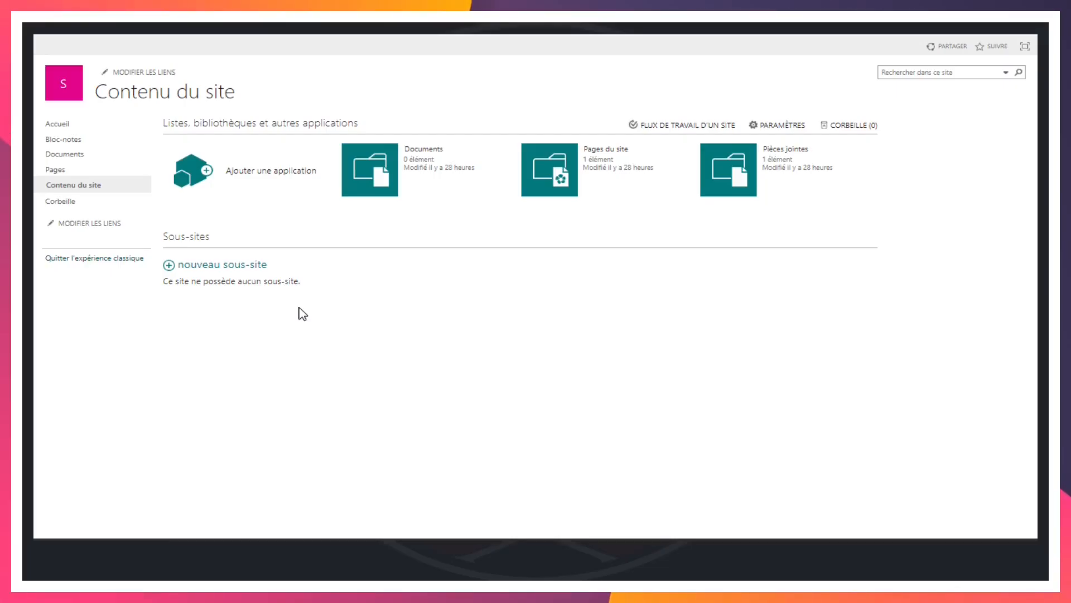
left_click(265, 175)
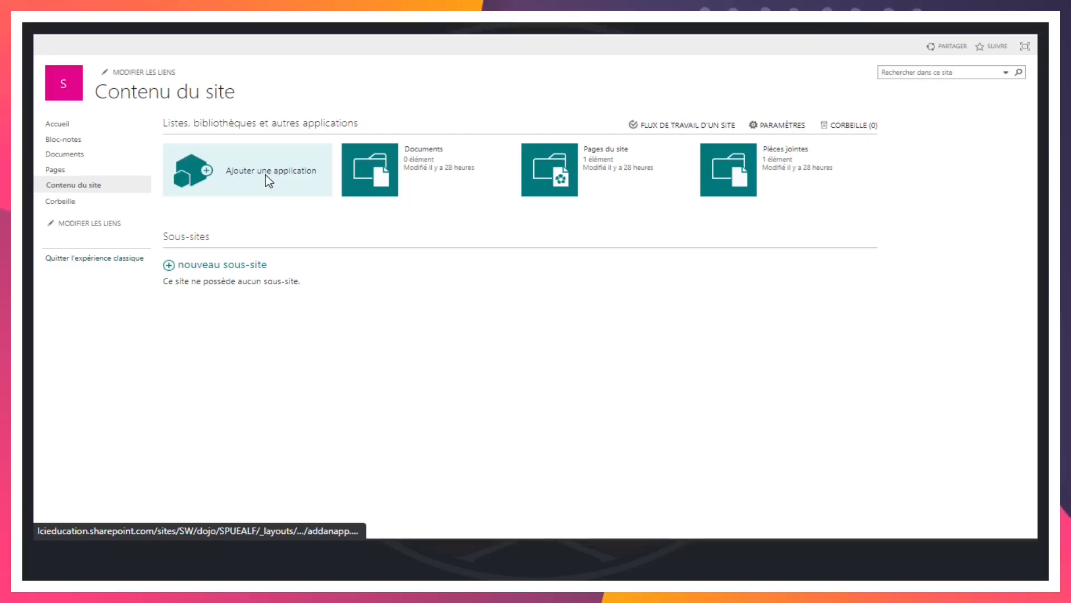
scroll(373, 168, "down", 3)
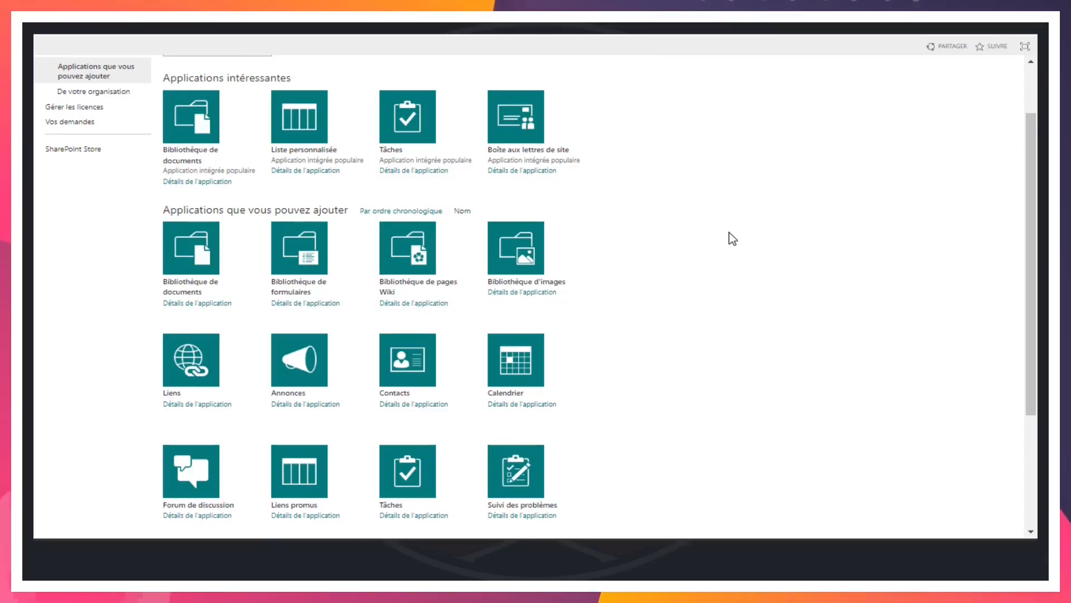
scroll(732, 239, "up", 2)
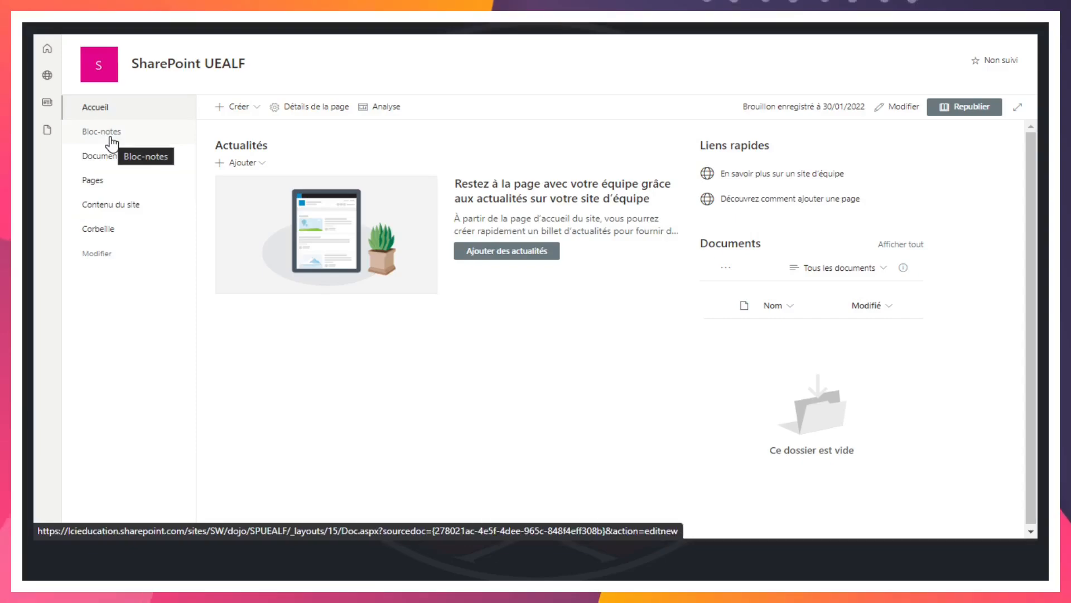
Examine the Pages du site library from the site contents and return to the site's home page
left_click(116, 209)
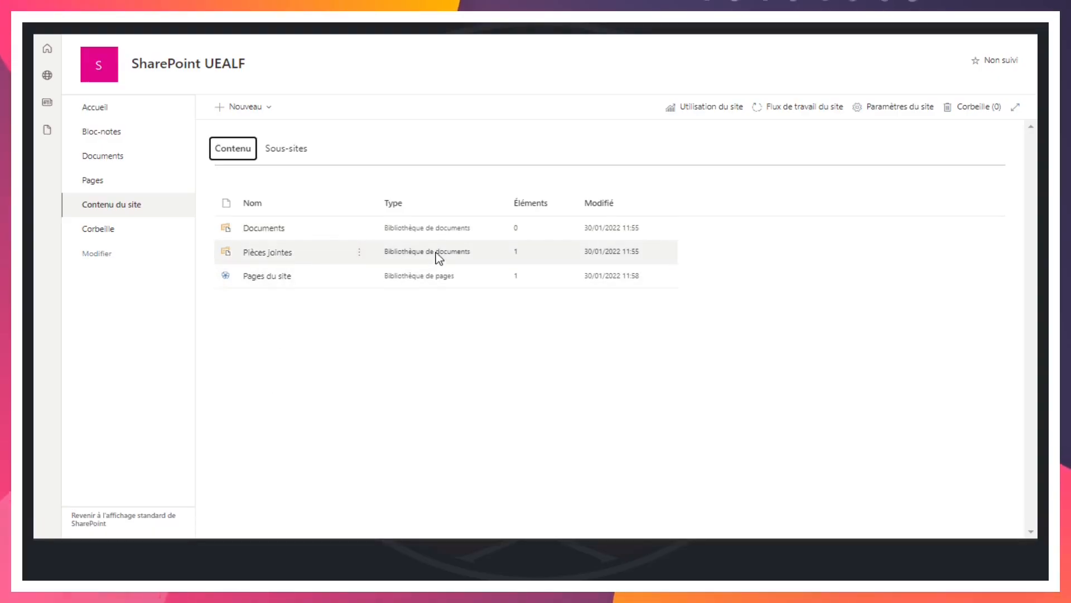
left_click(261, 277)
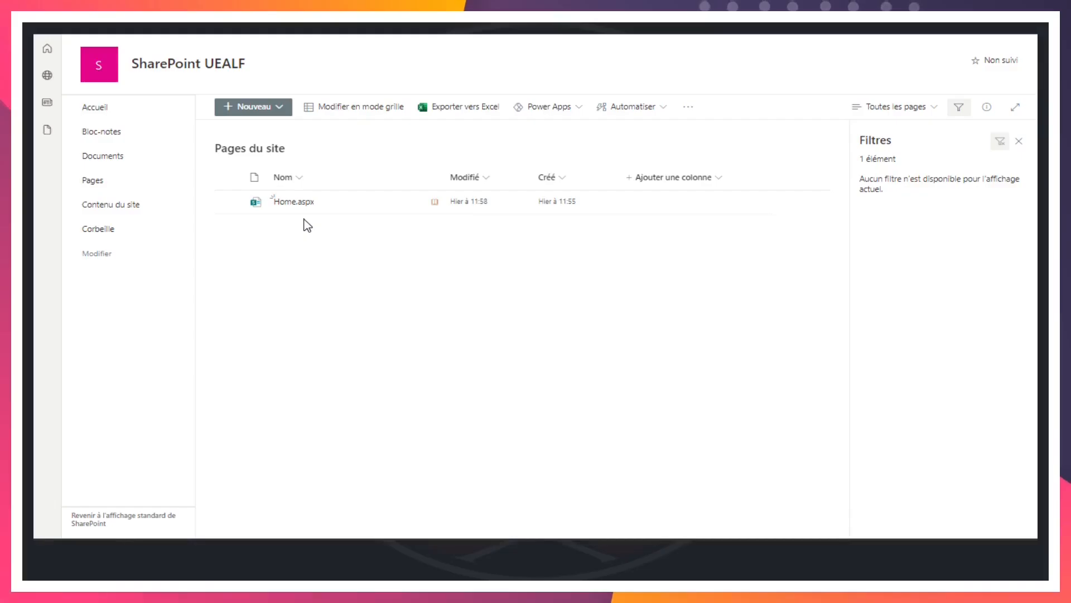
left_click(107, 109)
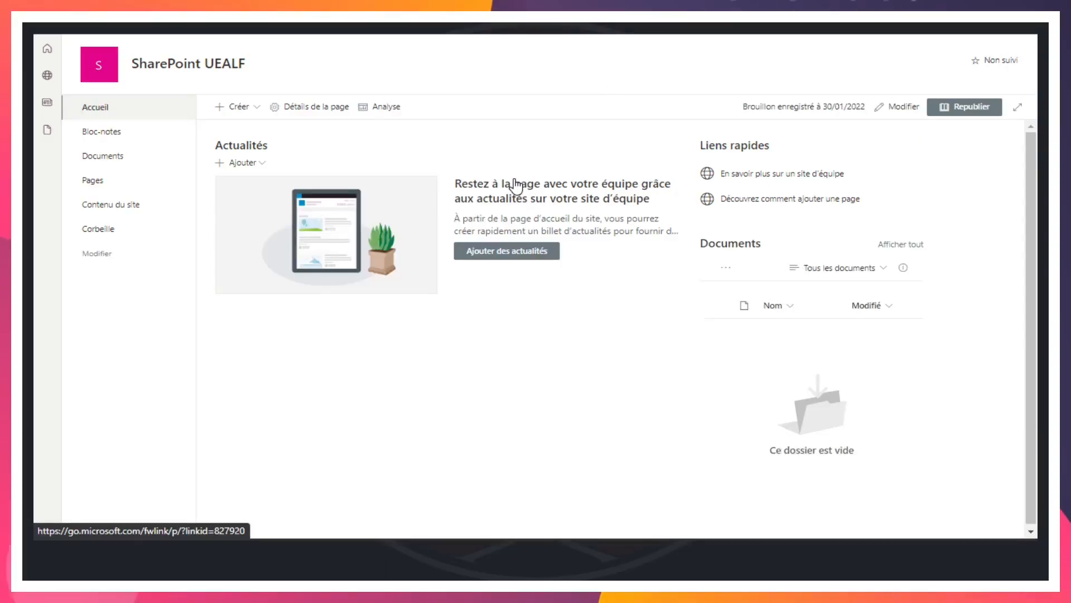
Review the home page's creation options and the existing libraries listed in the site contents
left_click(261, 111)
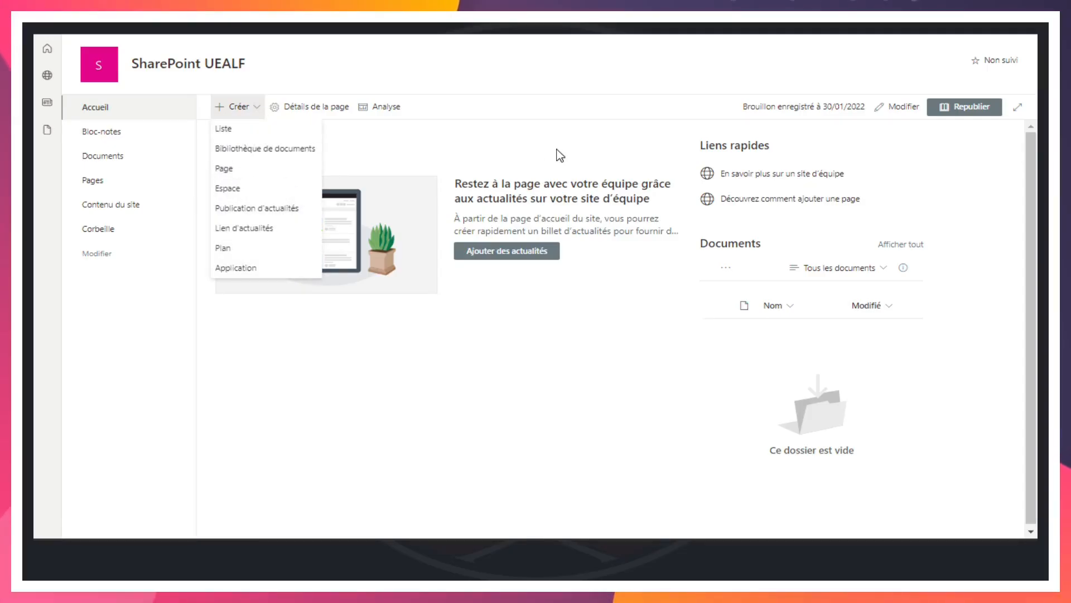
left_click(539, 152)
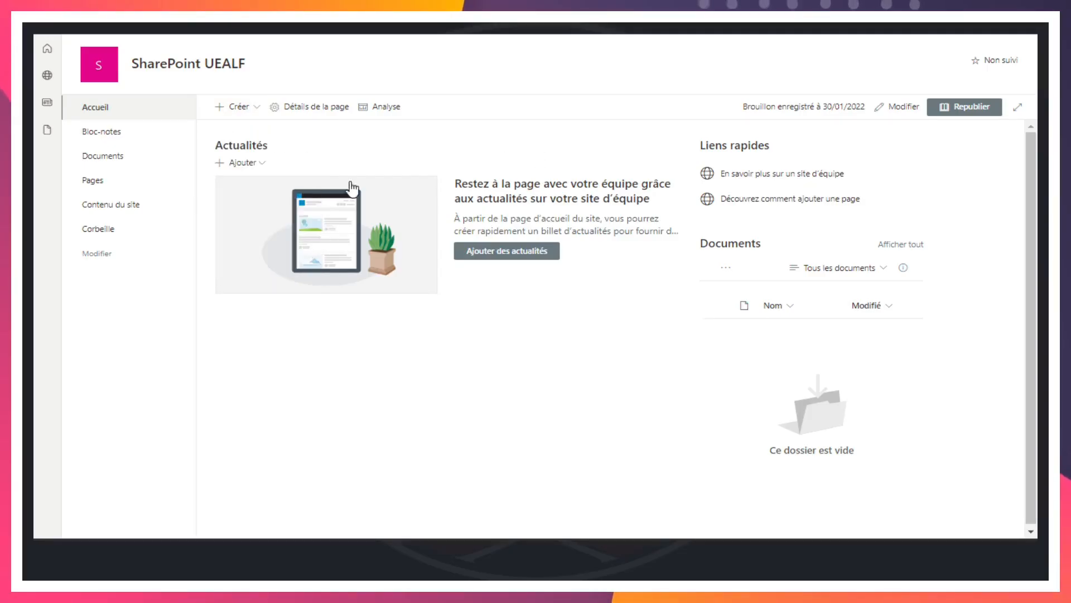
left_click(121, 206)
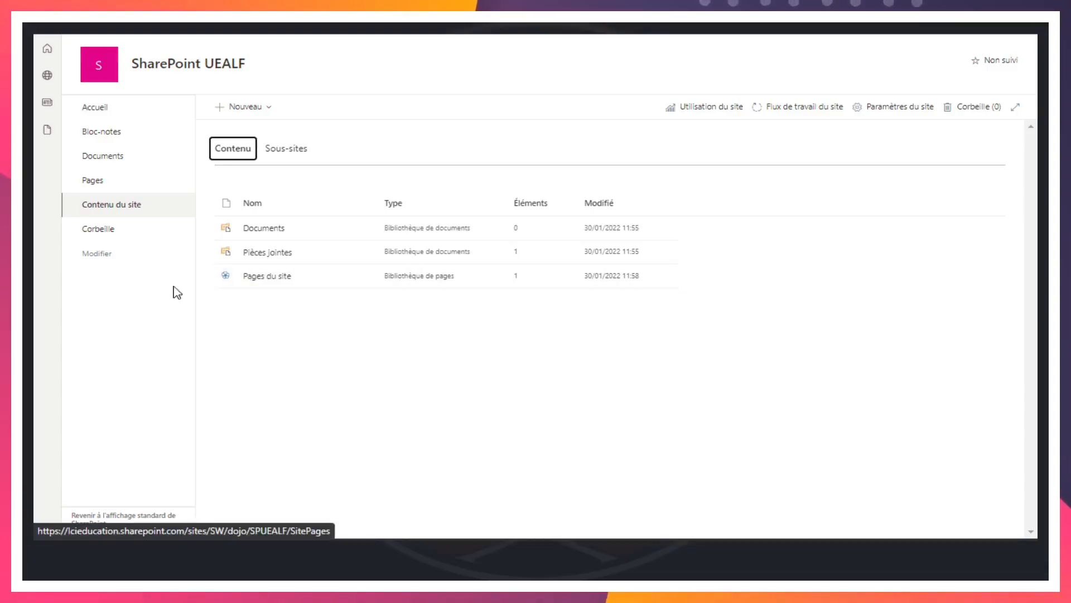
left_click(104, 109)
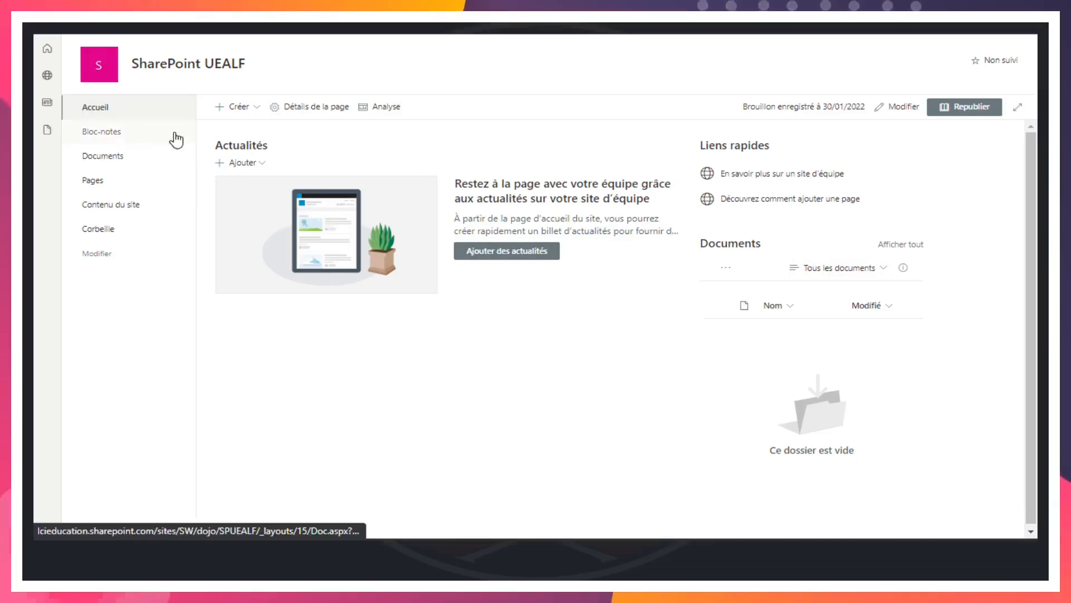
left_click(102, 208)
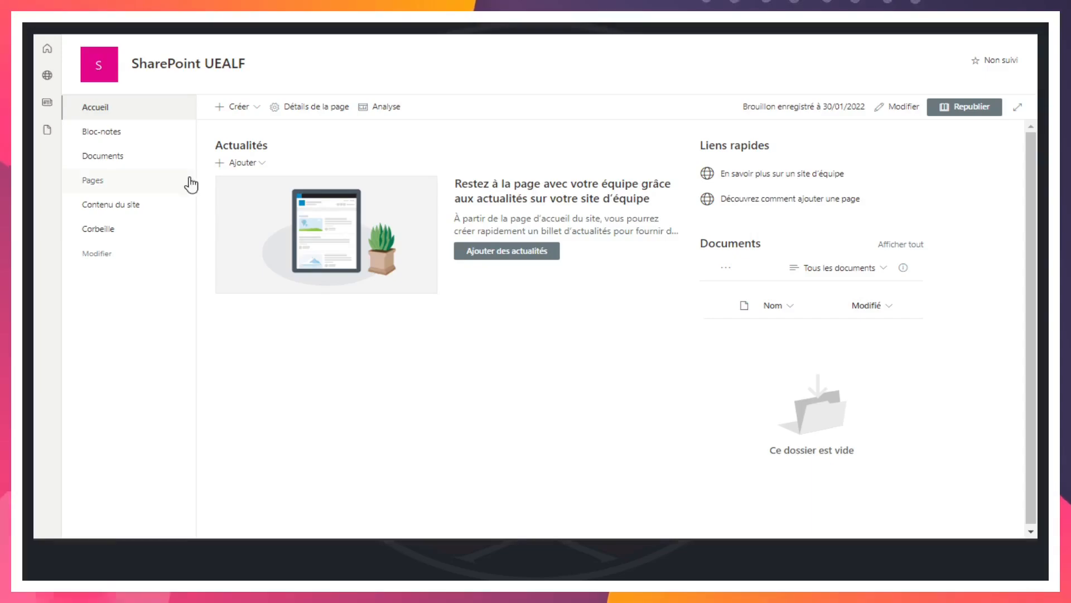
left_click(113, 207)
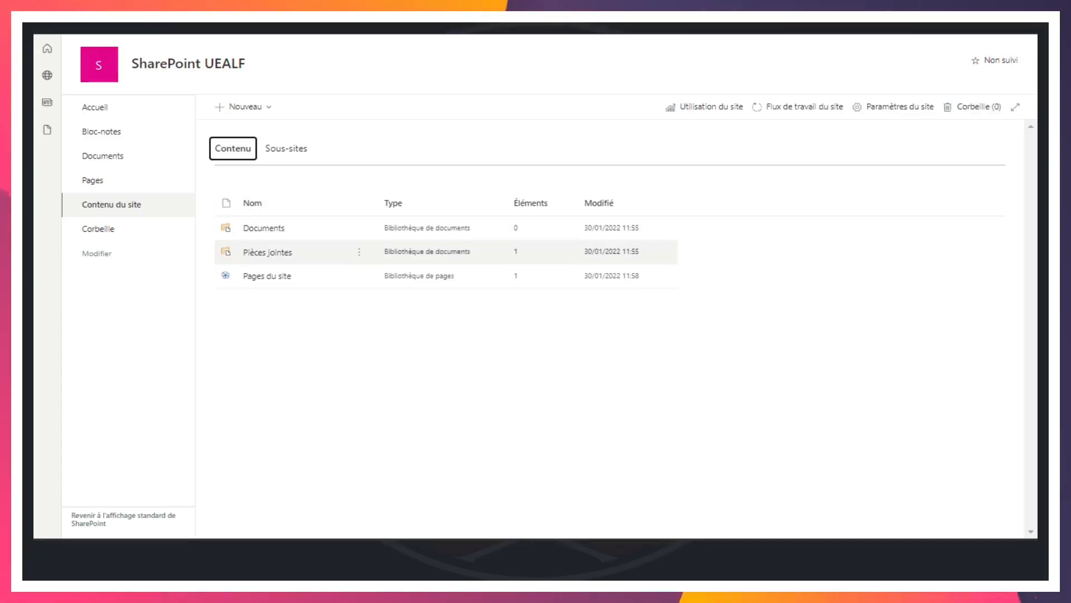
key("alt+Left")
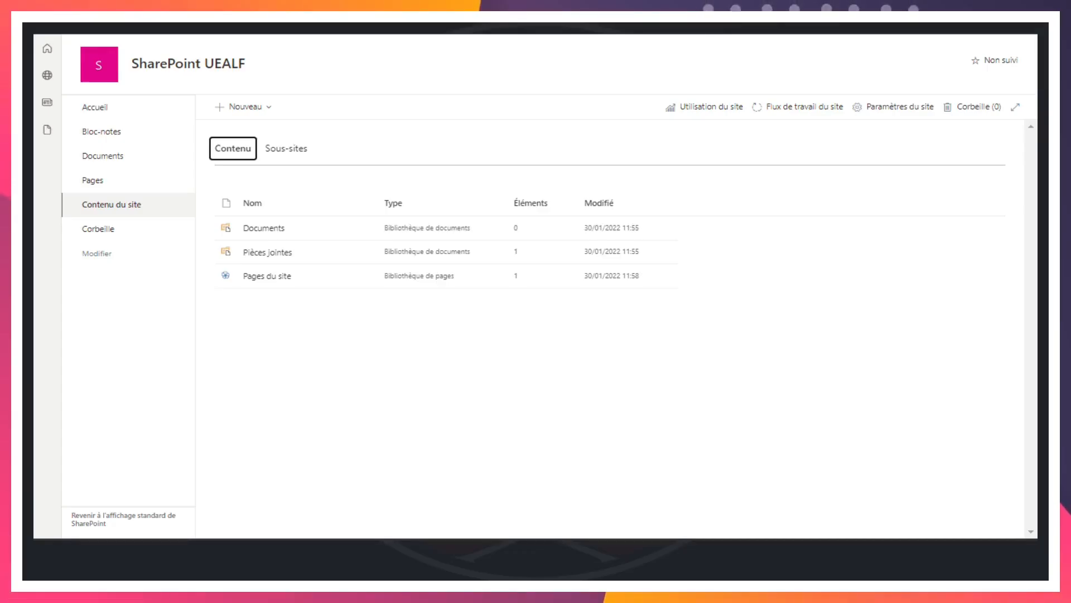
left_click(98, 107)
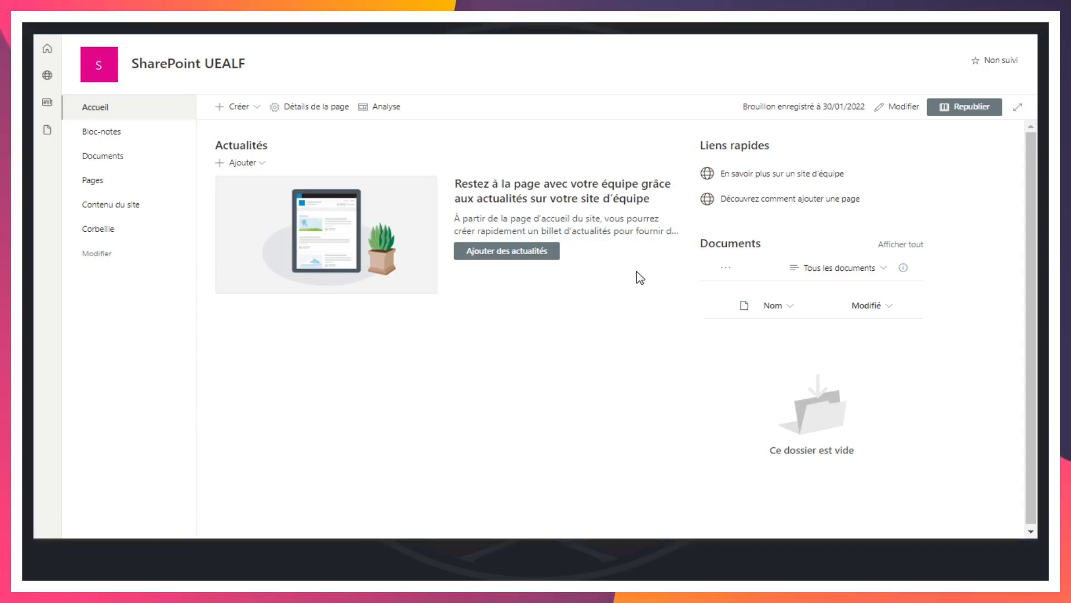
left_click(260, 114)
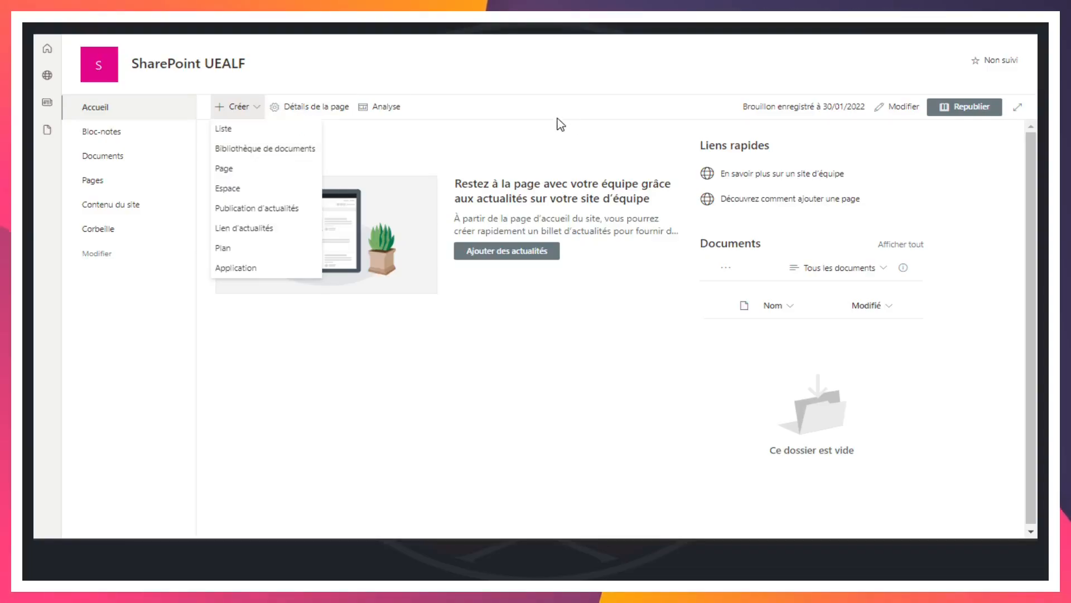
left_click(595, 138)
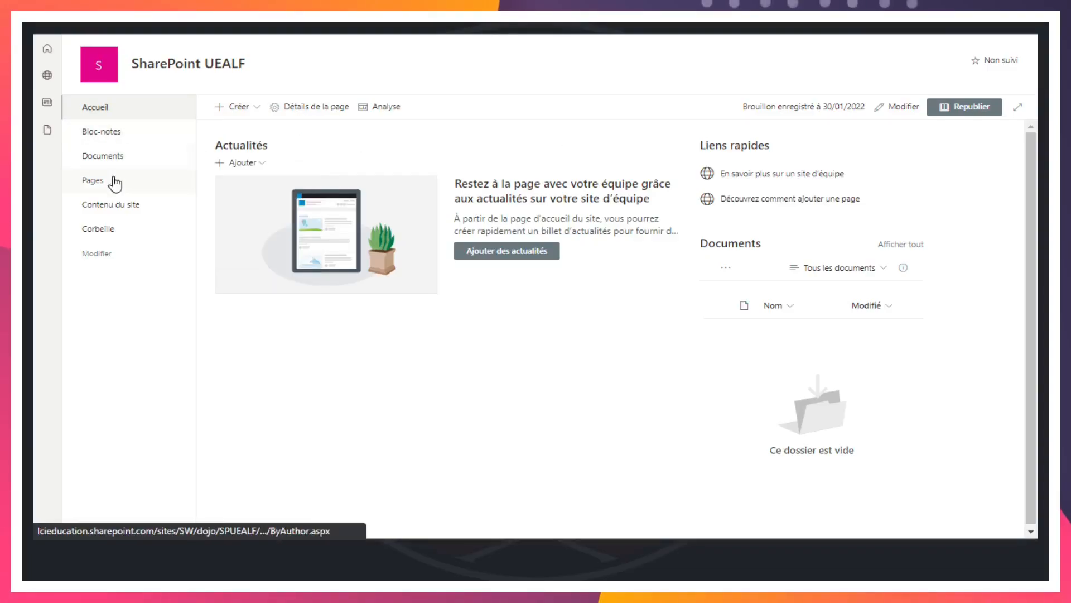
Start a new document library from the SharePoint UEALF site contents and name it "Ressources"
left_click(115, 210)
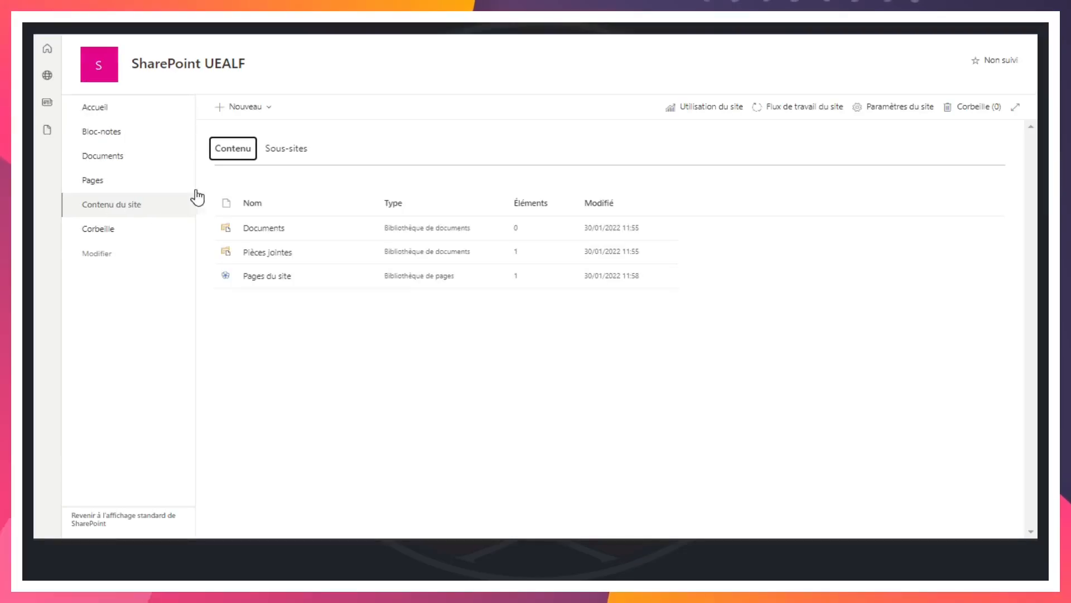
left_click(270, 111)
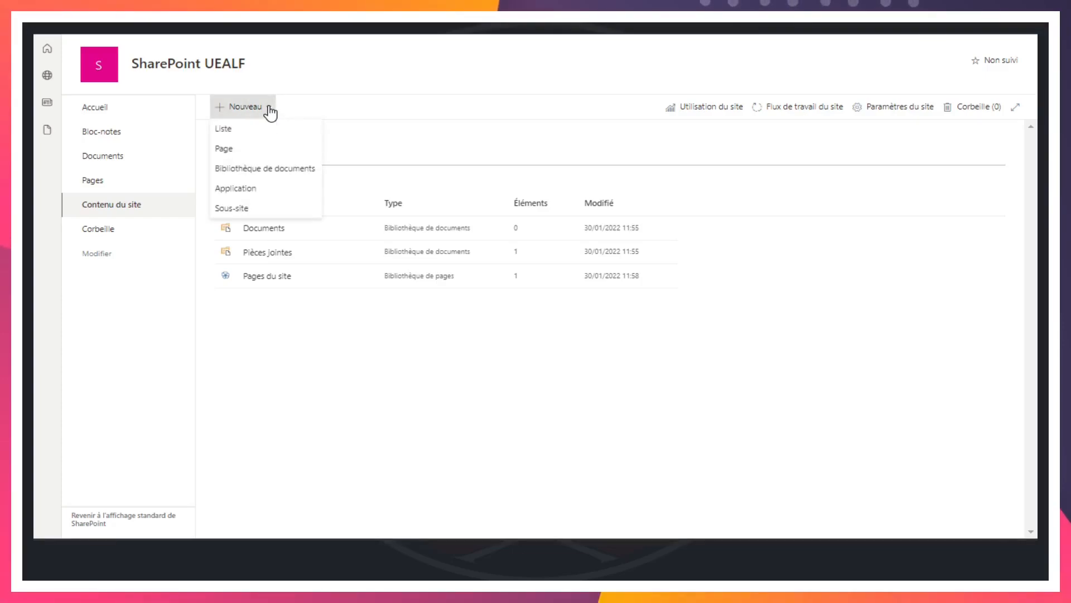
left_click(276, 169)
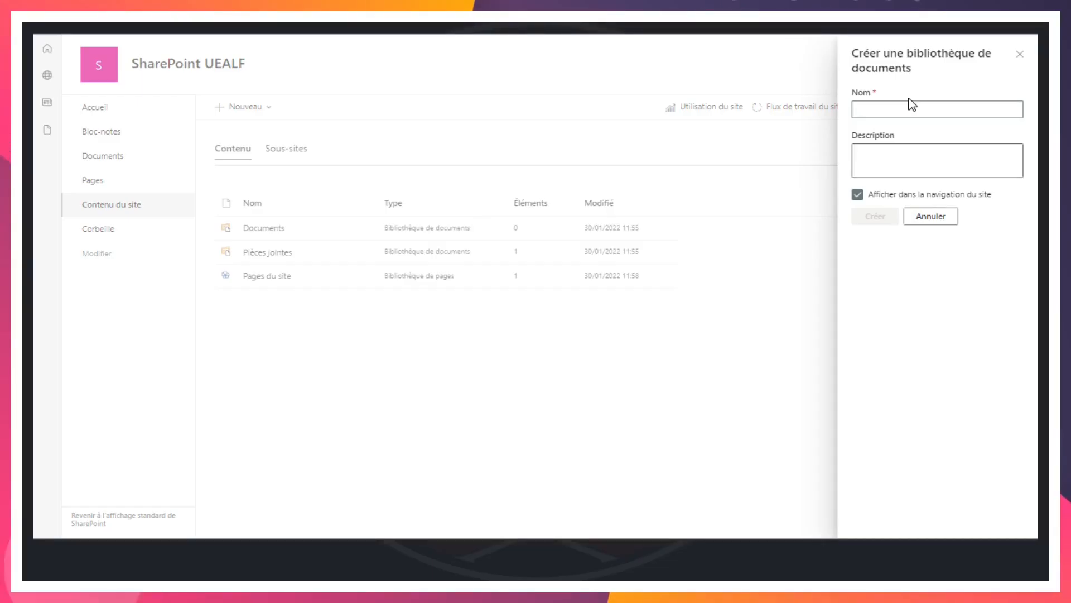
left_click(887, 173)
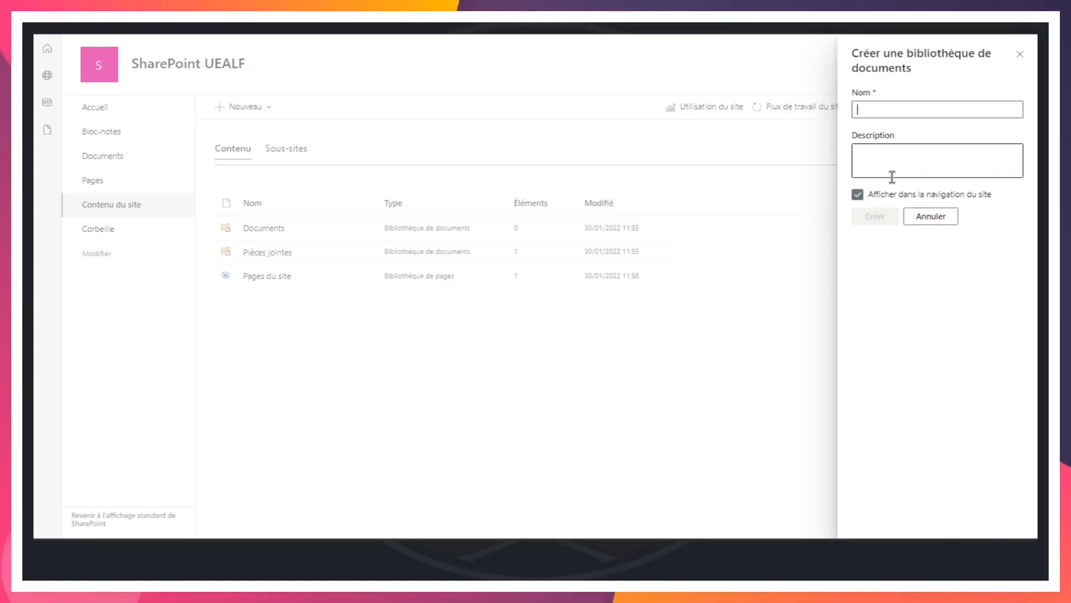
type("Ressources")
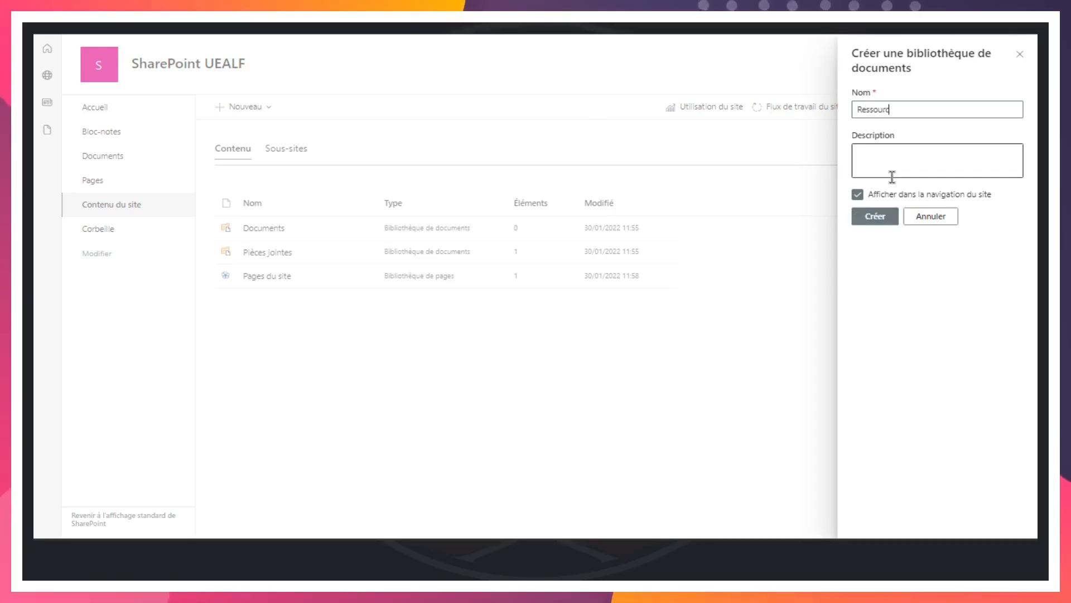
Add the description "Référentiel des ressources de formation", keep the library displayed in the site navigation, and create it
left_click(908, 148)
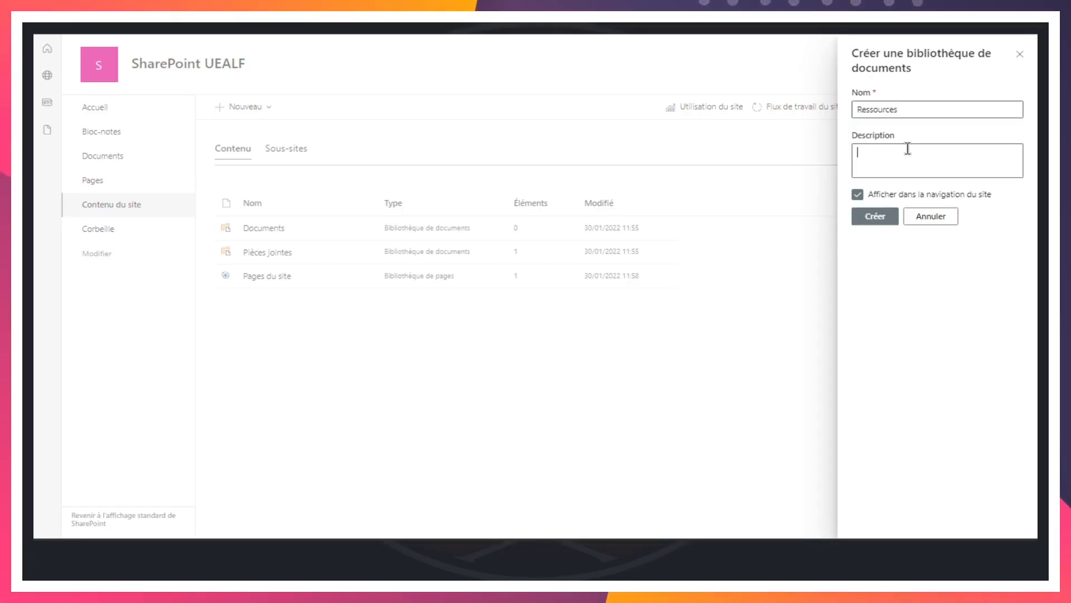
type("Référentiel des ressources de formation")
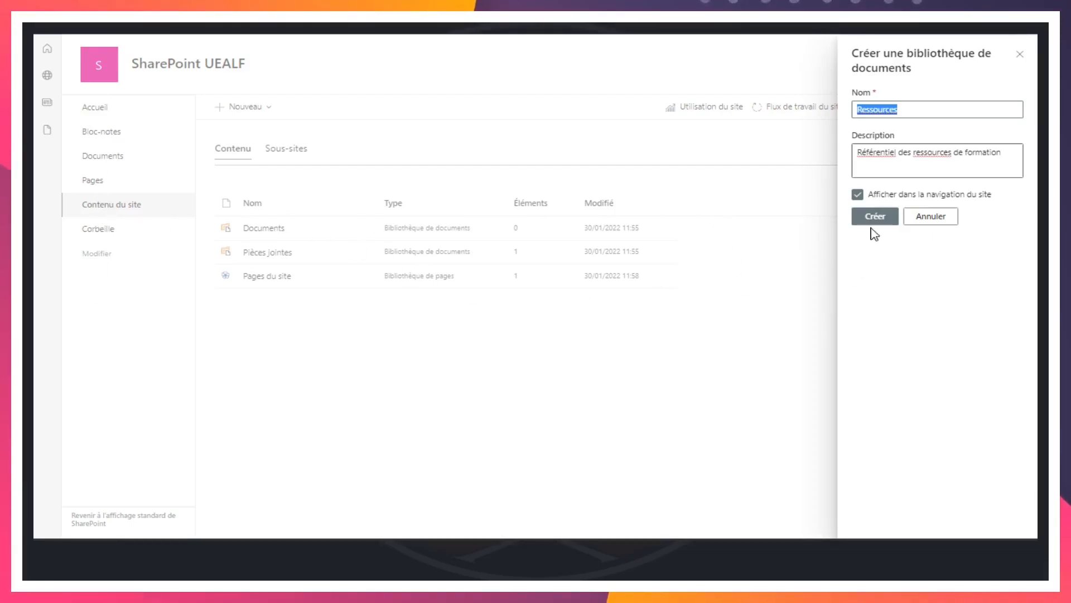
left_click(858, 195)
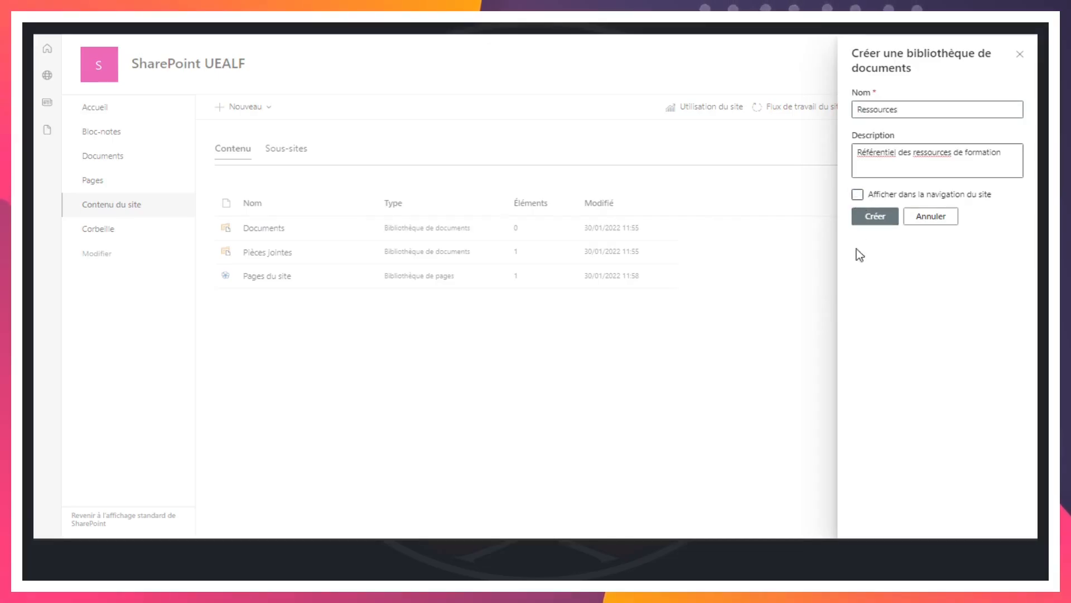
left_click(858, 196)
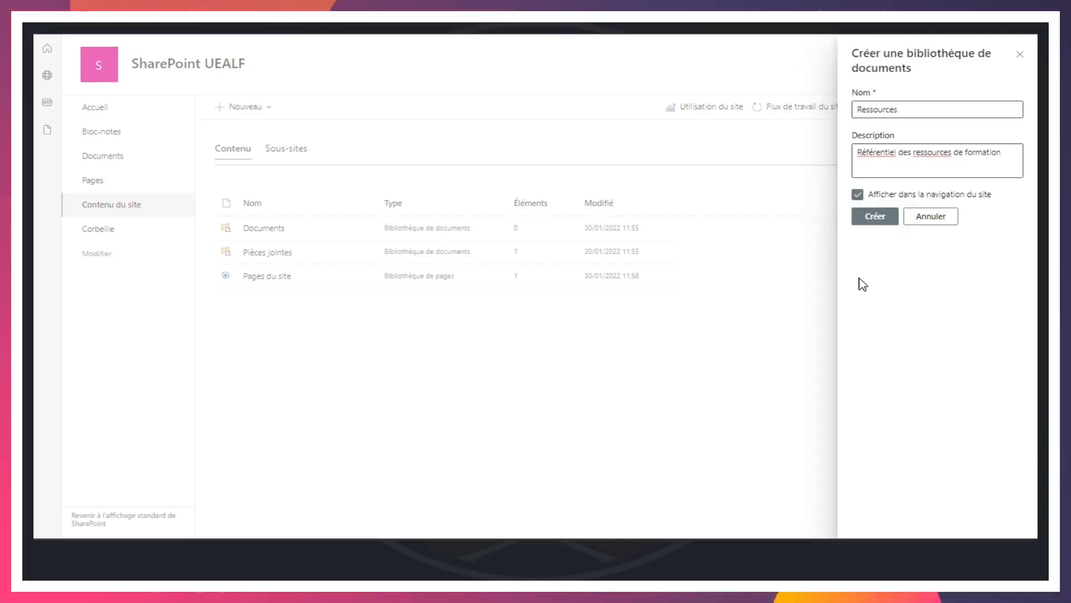
left_click(879, 222)
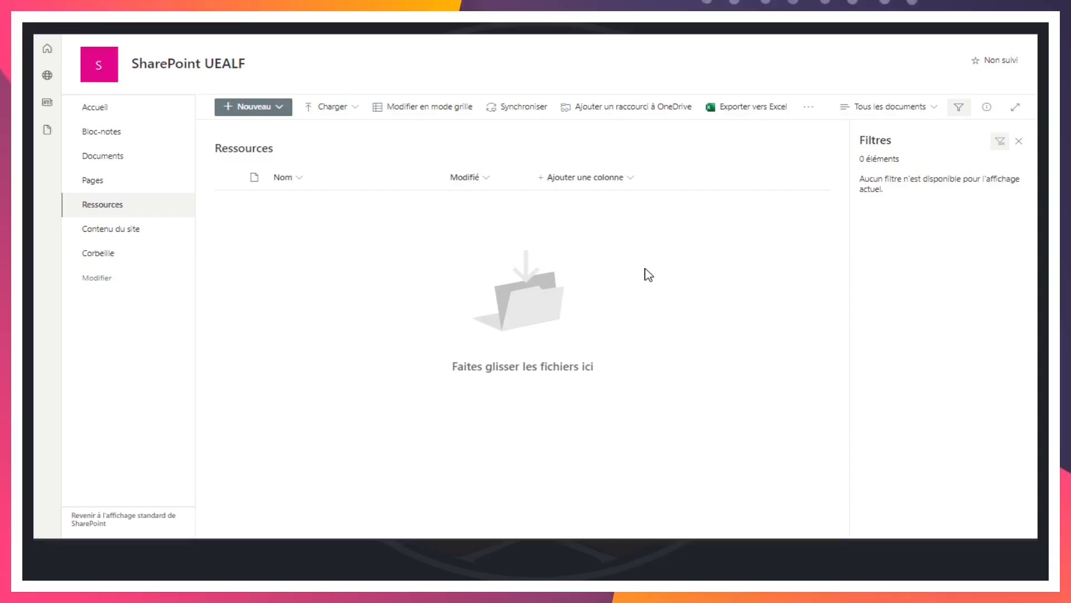
Upload La Solitude Émerveillée de SharePoint.pptx and Statistiques Globales - MicroSoft.xlsx from the local spuealf folder in File Explorer into the Ressources library
key("alt+Tab")
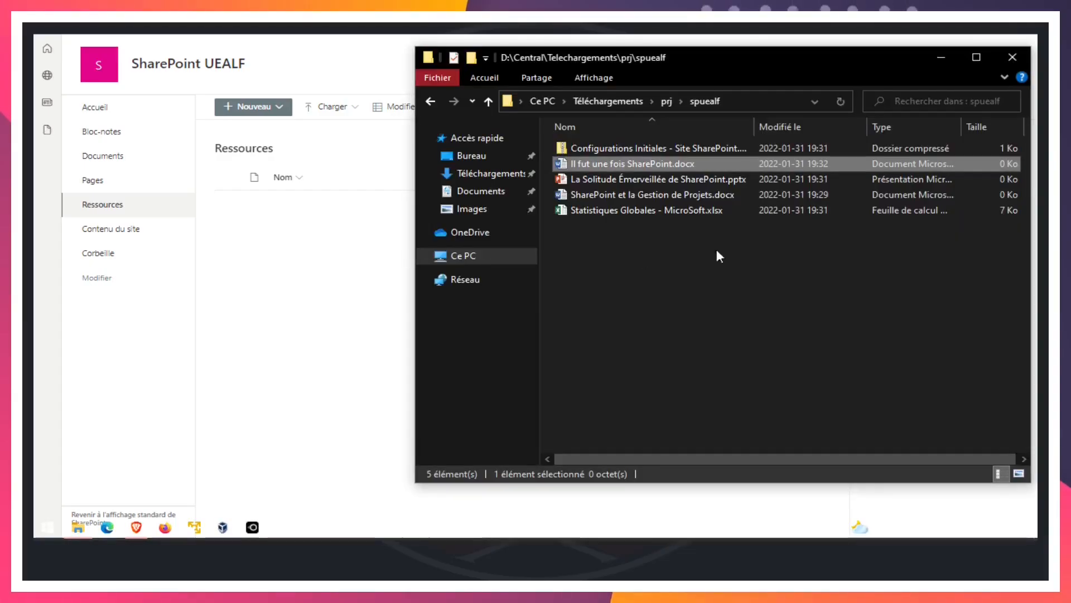
left_click_drag(750, 56, 944, 96)
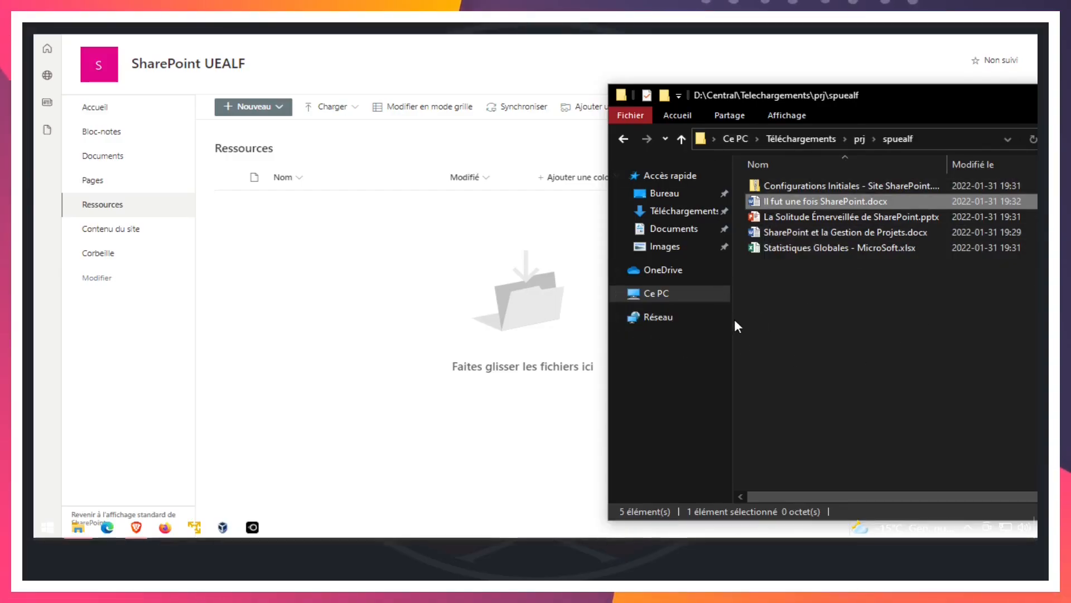
left_click(801, 250)
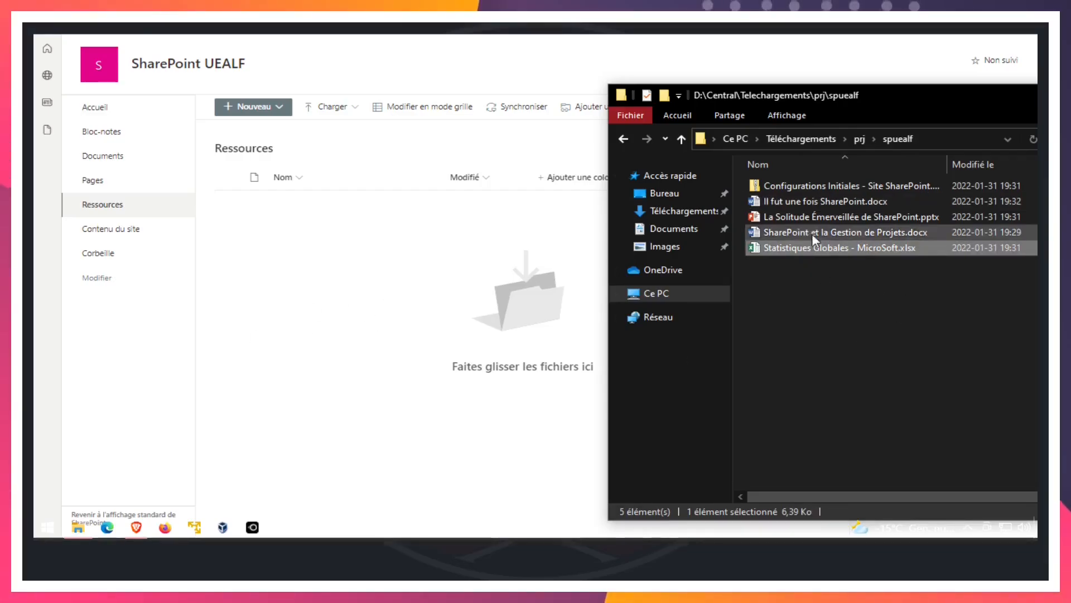
left_click(809, 220, "ctrl")
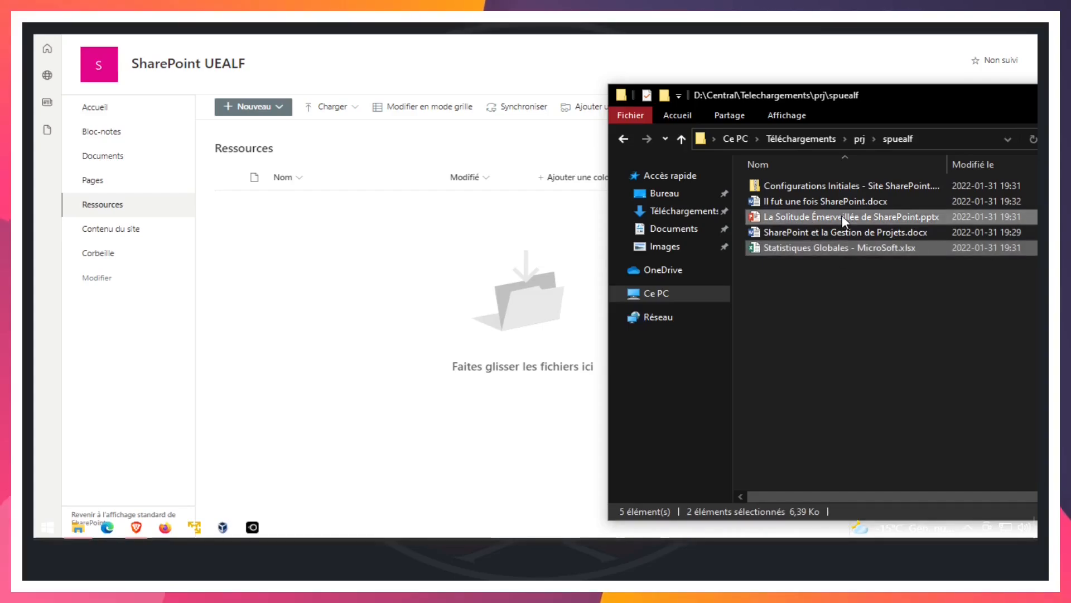
left_click_drag(876, 217, 416, 333)
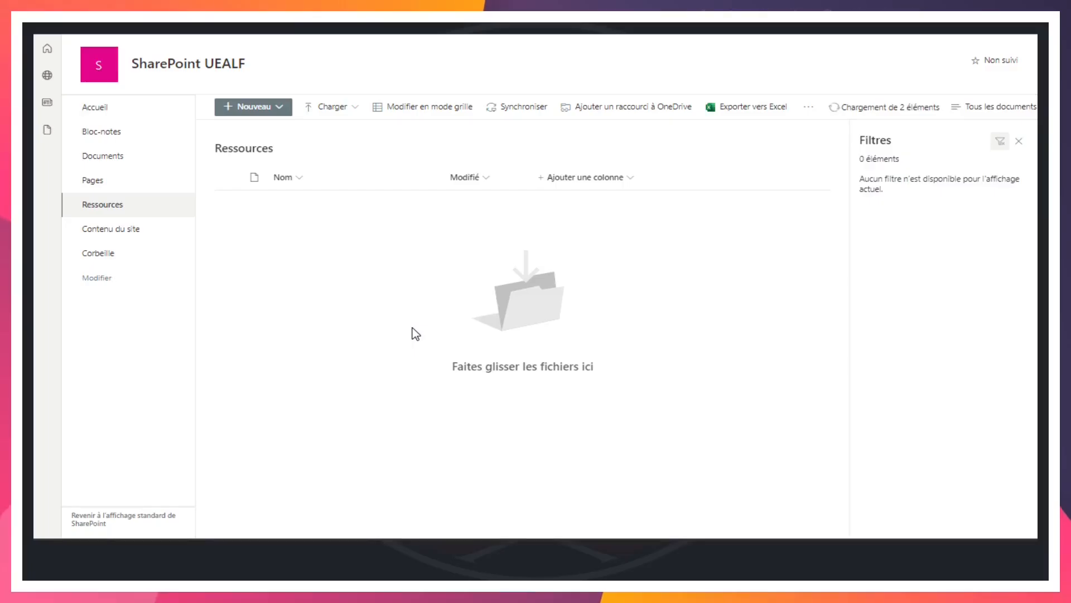
Check the upload status, and filter the Ressources library to PowerPoint files before clearing the filter
left_click(874, 108)
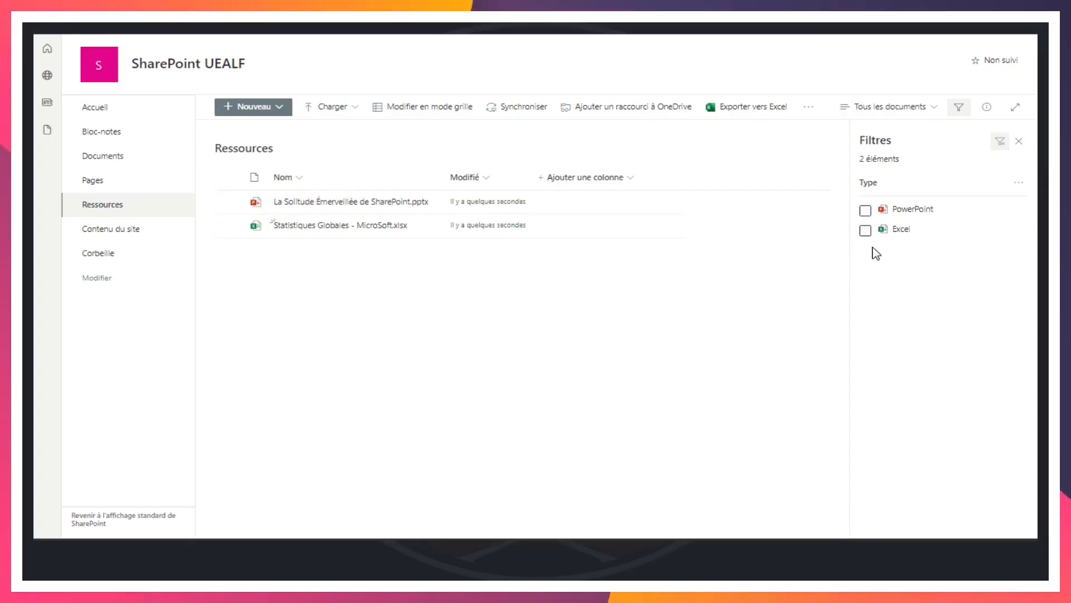
left_click(866, 212)
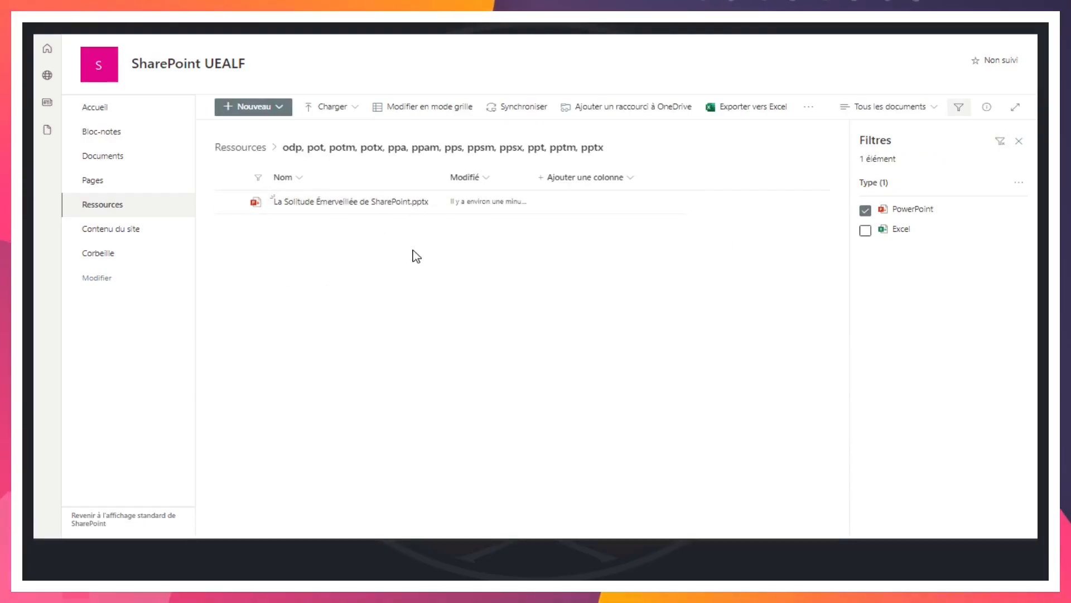
left_click(865, 210)
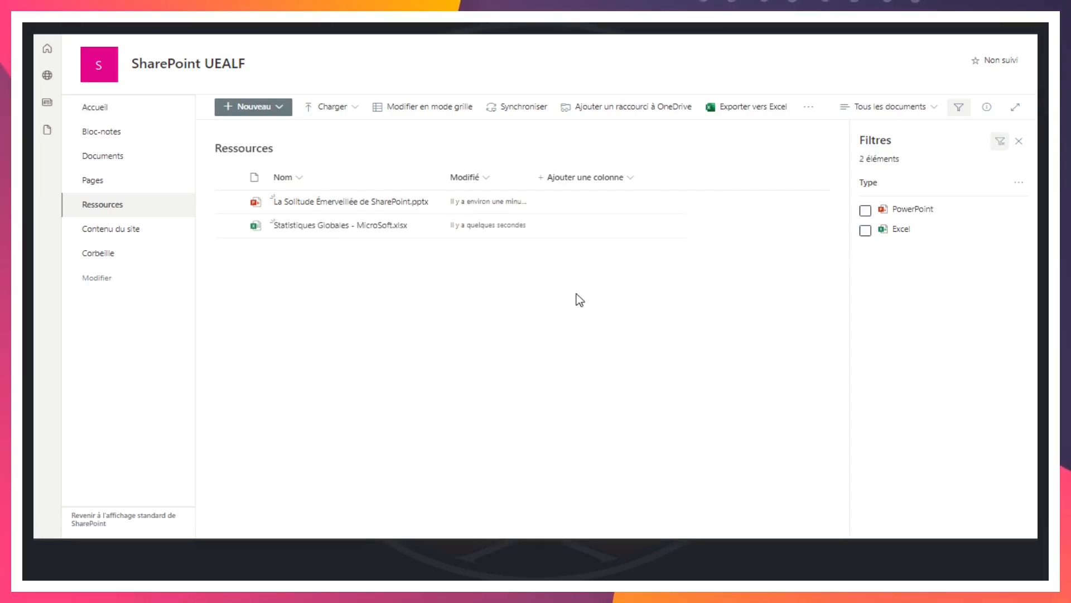
Upload Il fut une fois SharePoint.docx and SharePoint et la Gestion de Projets.docx from the File Explorer window into the Ressources library
key("alt+Tab")
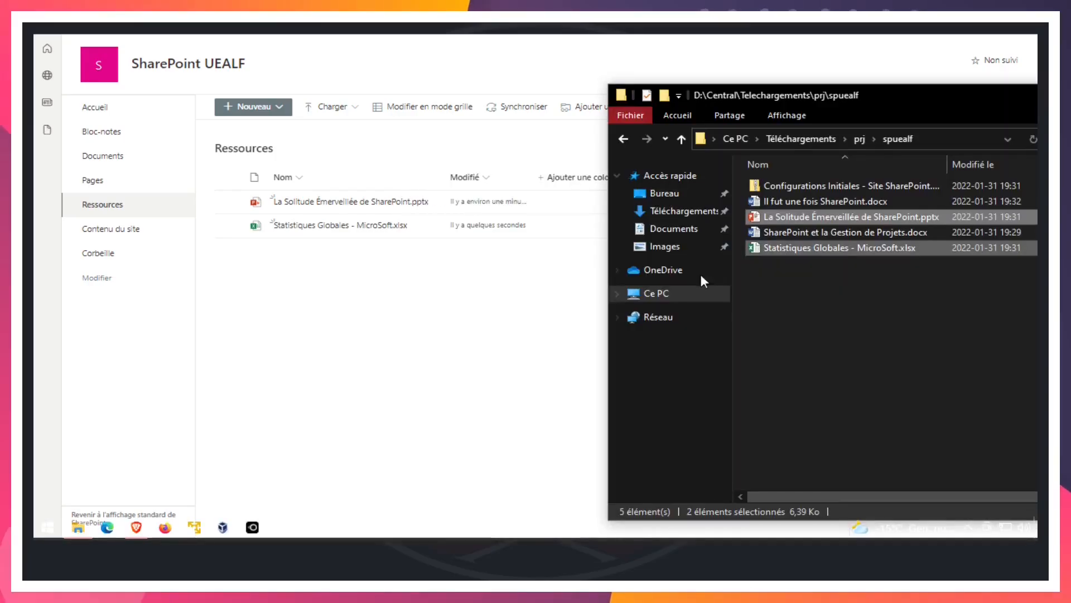
left_click(786, 228)
left_click(786, 201, "ctrl")
left_click_drag(831, 204, 352, 352)
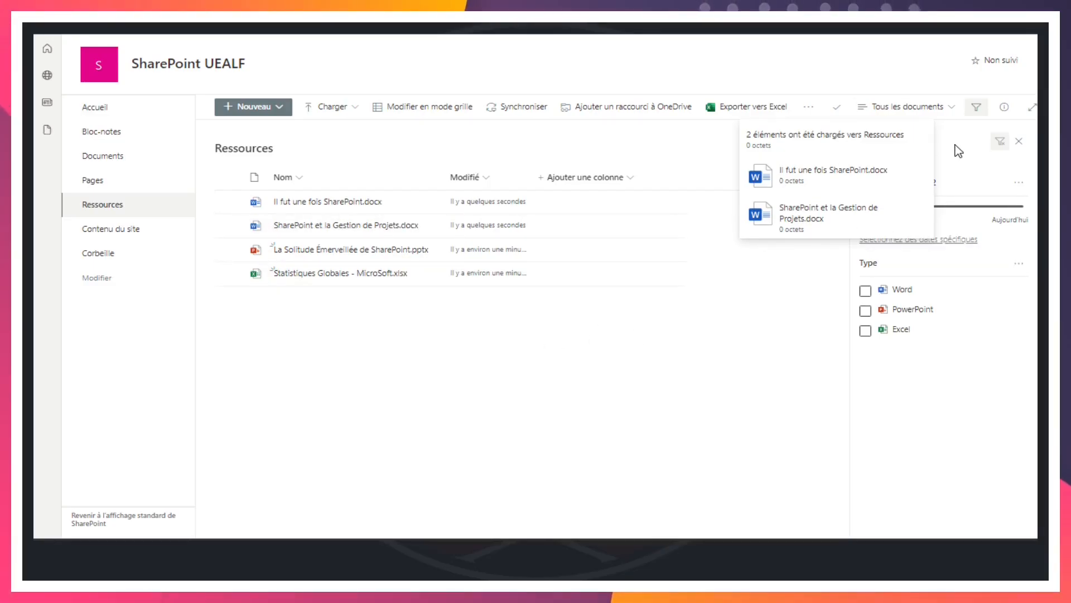
Filter the Ressources library to show only Word documents, and clear the filter again
left_click(865, 291)
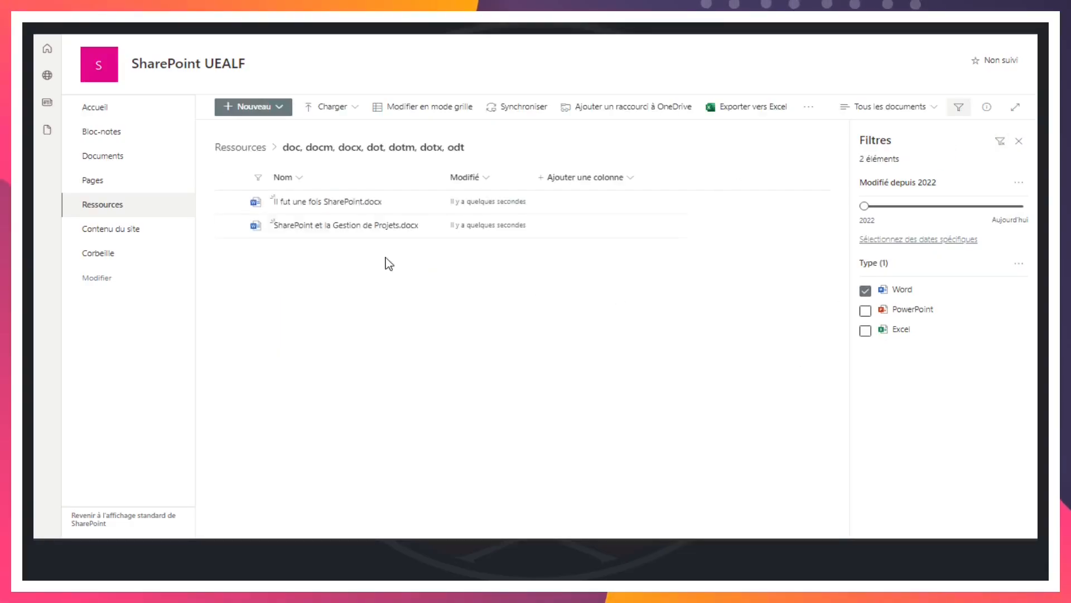
left_click(866, 291)
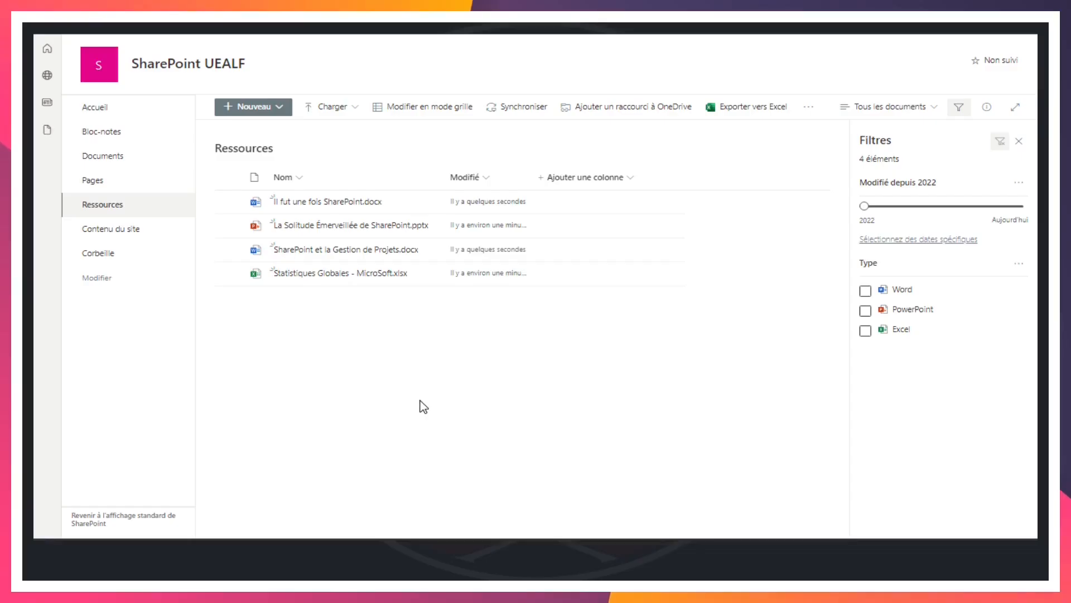
Upload the Configurations Initiales - Site SharePoint.zip file to Ressources with the library's file upload command, from Téléchargements > prj > spuealf
key("alt+Tab")
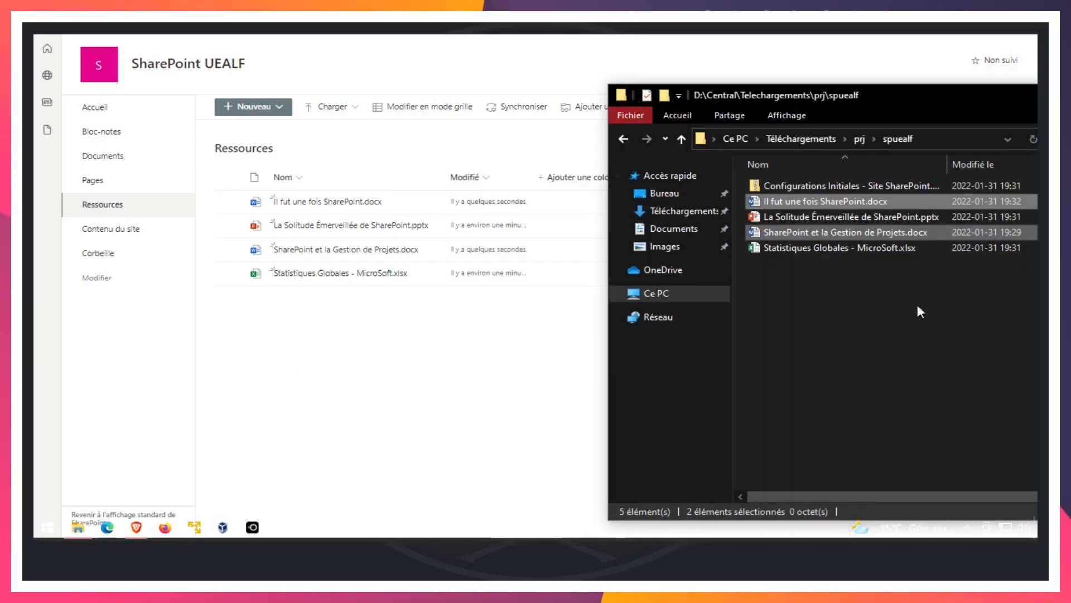
left_click(522, 411)
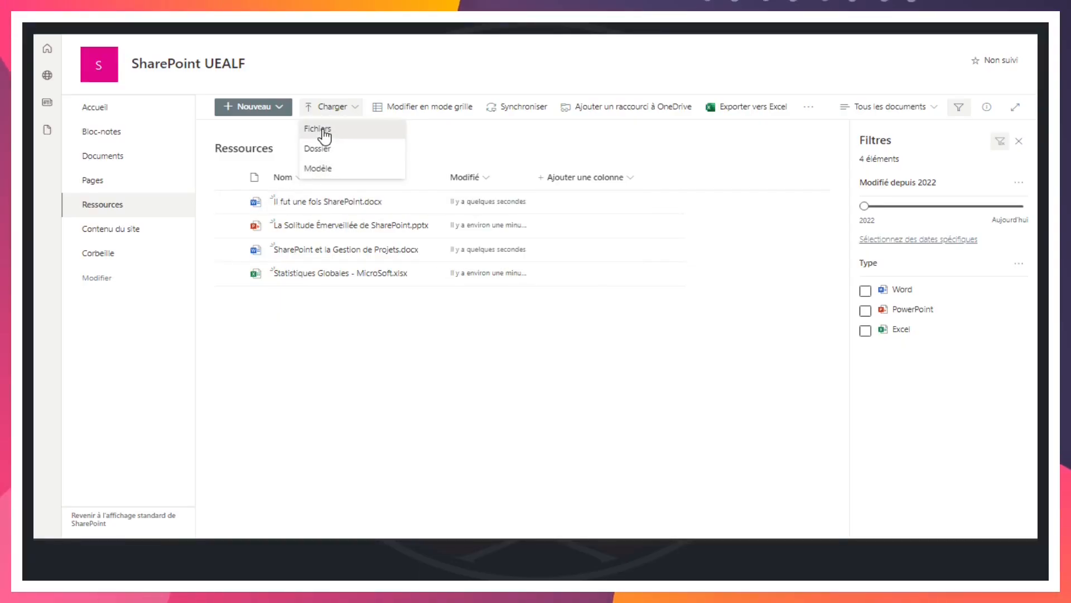
left_click(325, 134)
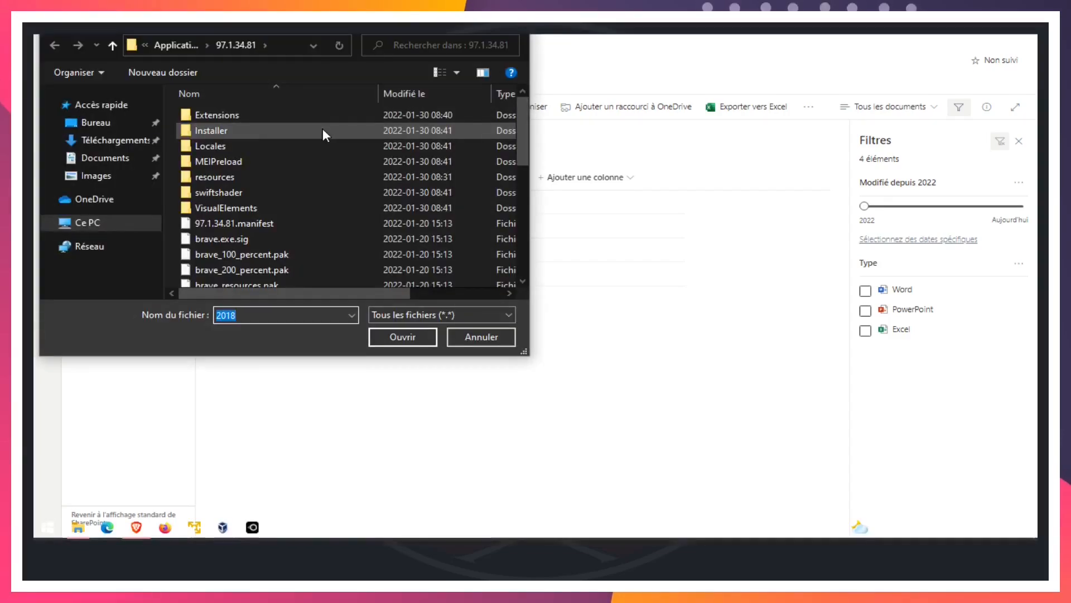
left_click_drag(345, 28, 617, 133)
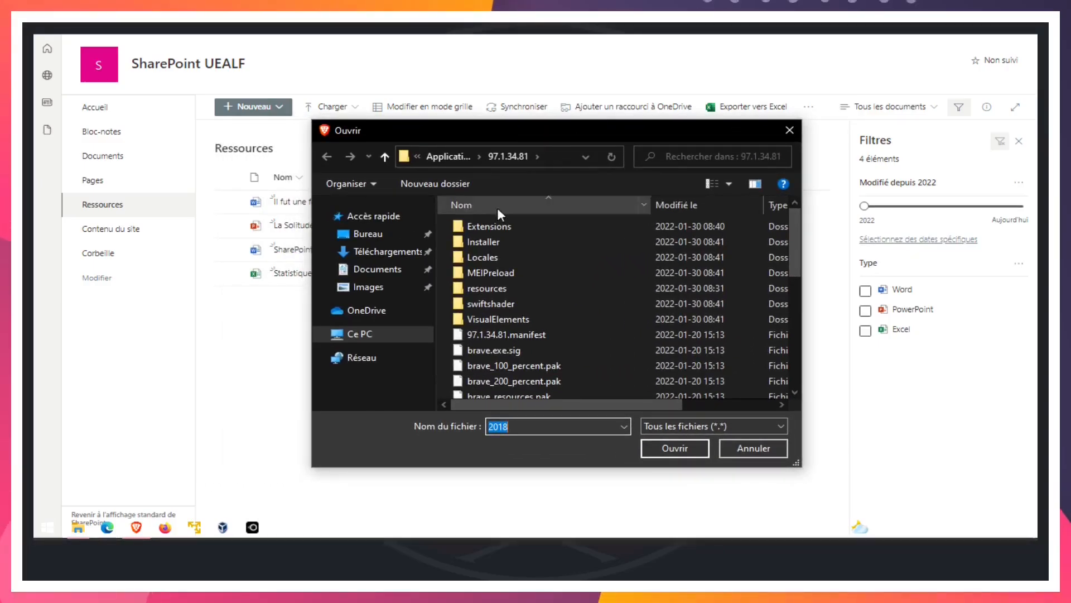
left_click(369, 256)
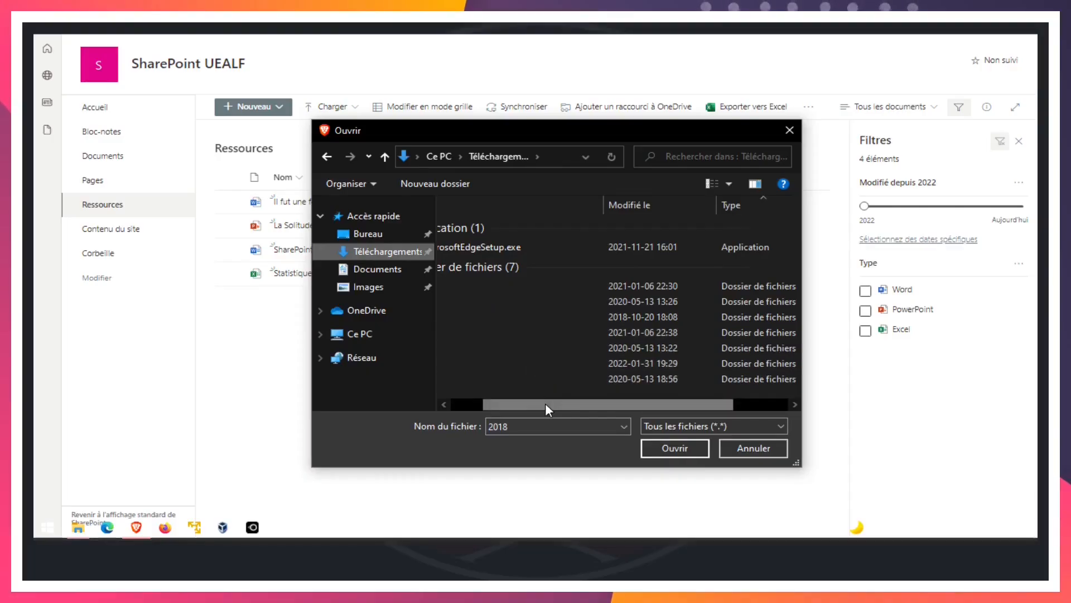
left_click_drag(544, 402, 462, 403)
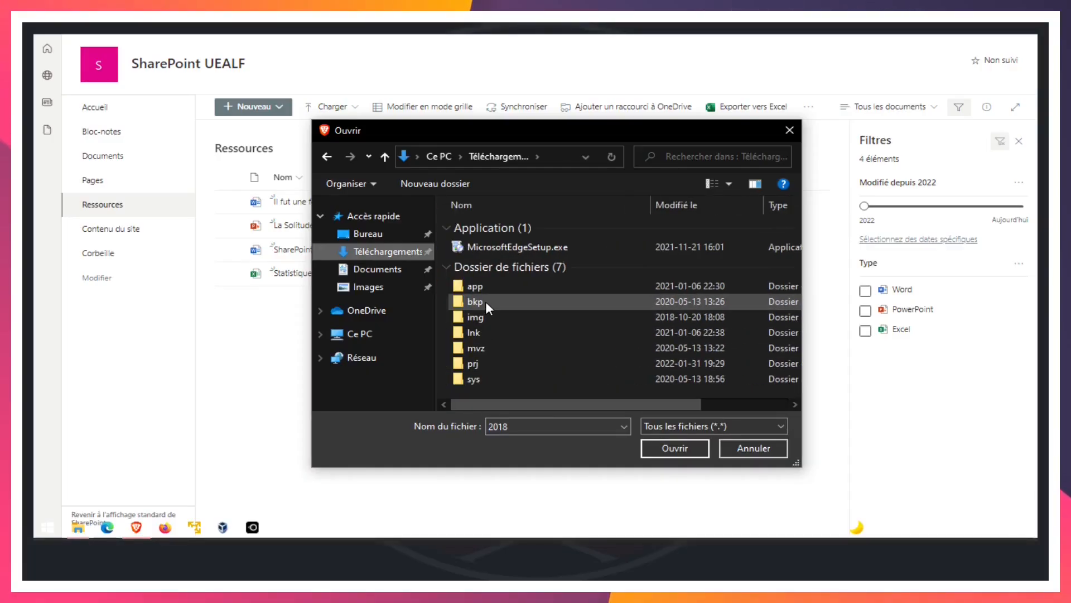
double_click(465, 363)
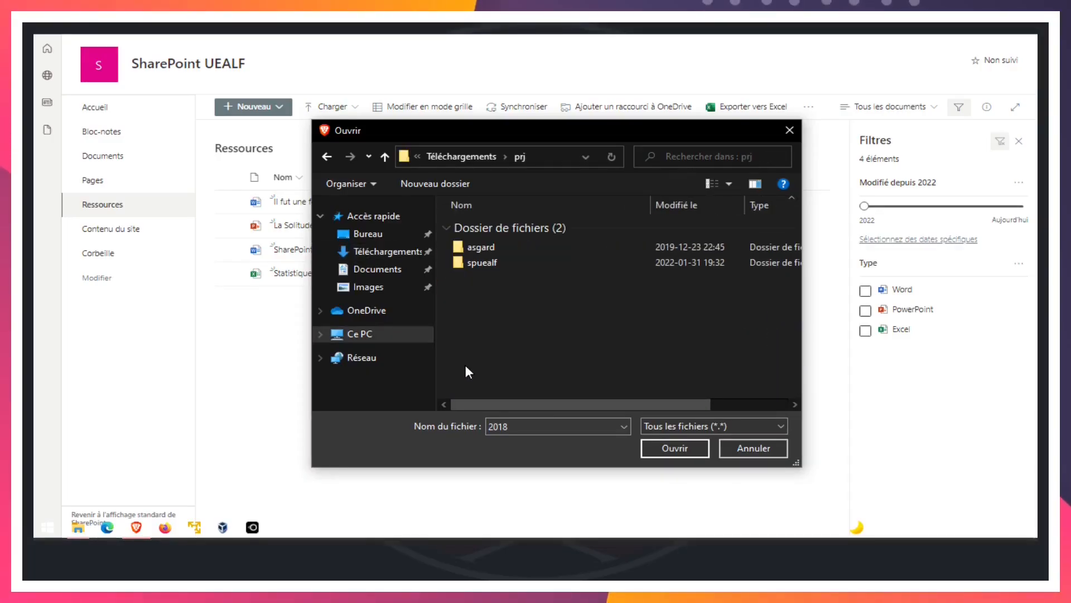
double_click(472, 258)
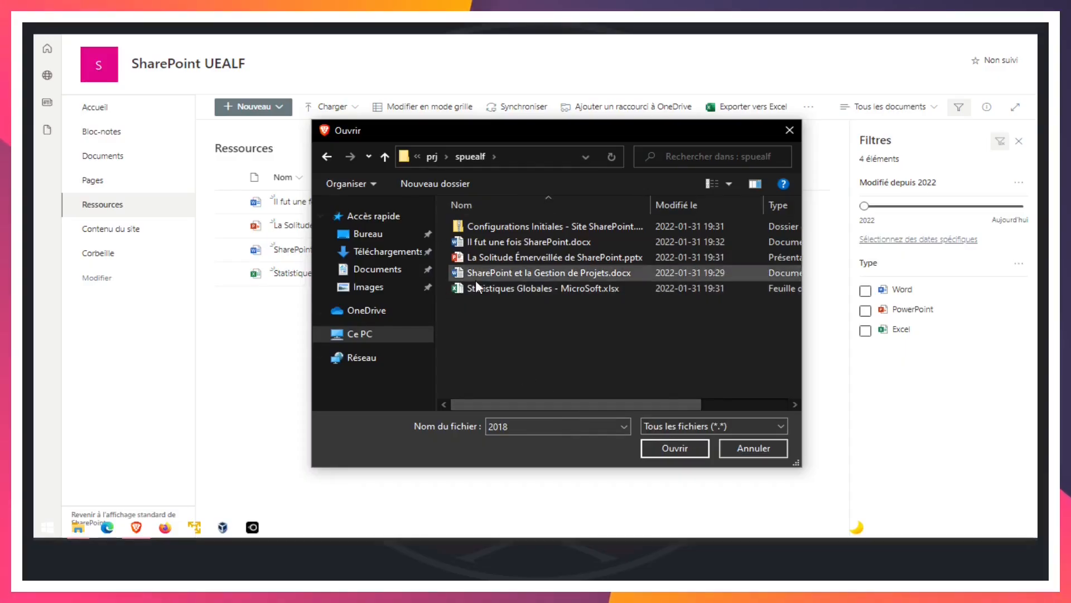
left_click(524, 225)
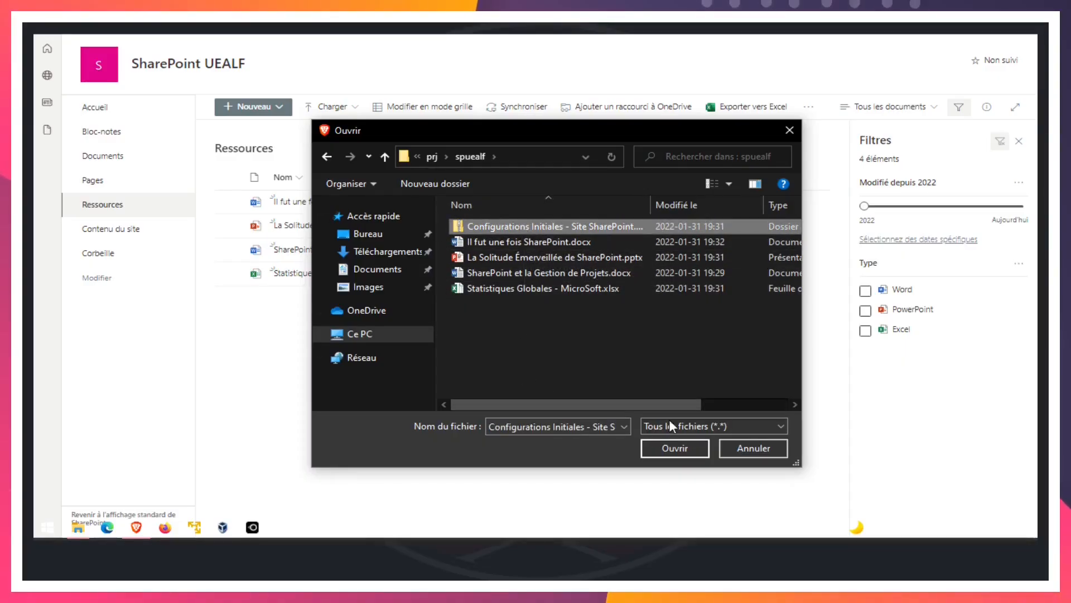
left_click(676, 448)
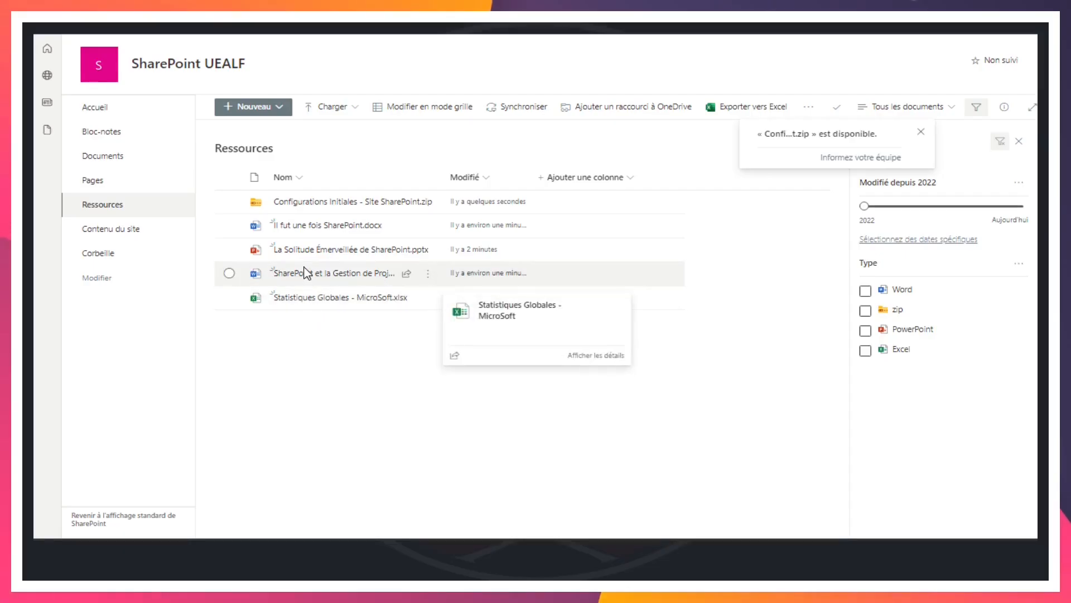
mouse_move(305, 277)
mouse_move(311, 250)
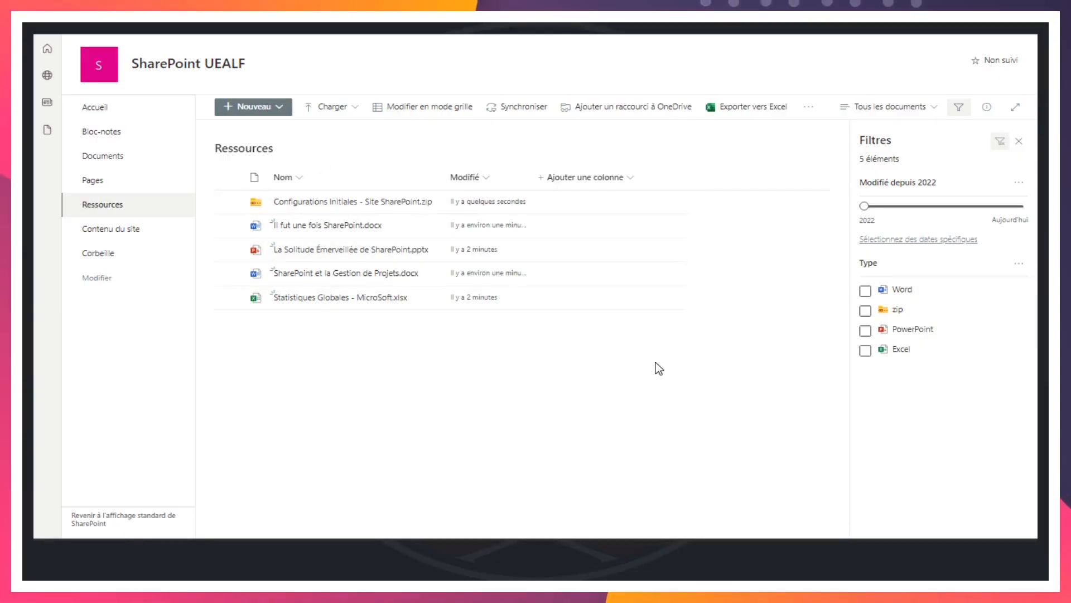
key("alt+Tab")
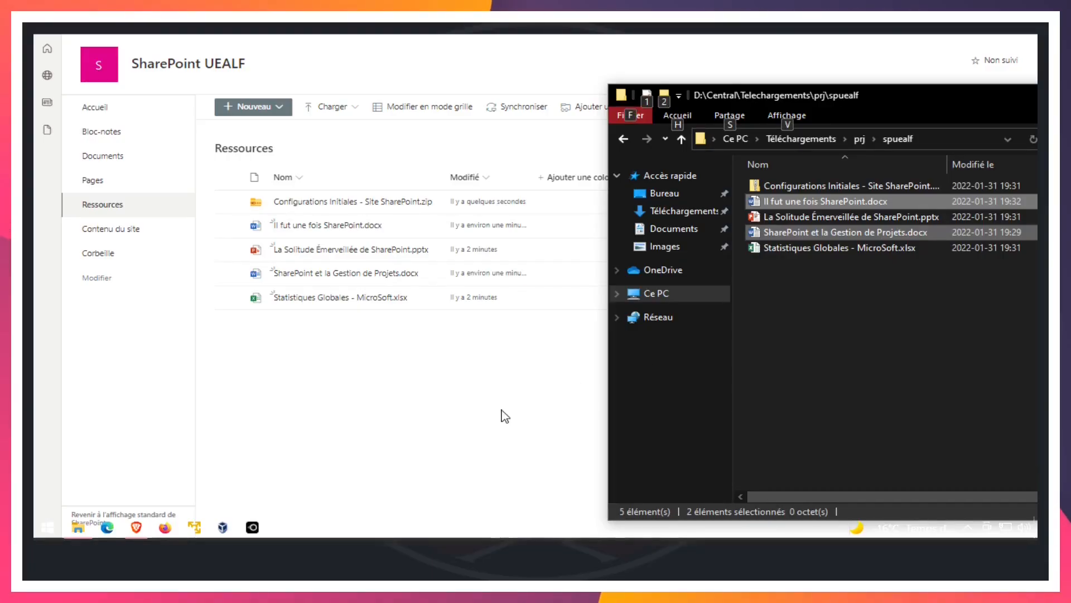
key("alt+Tab")
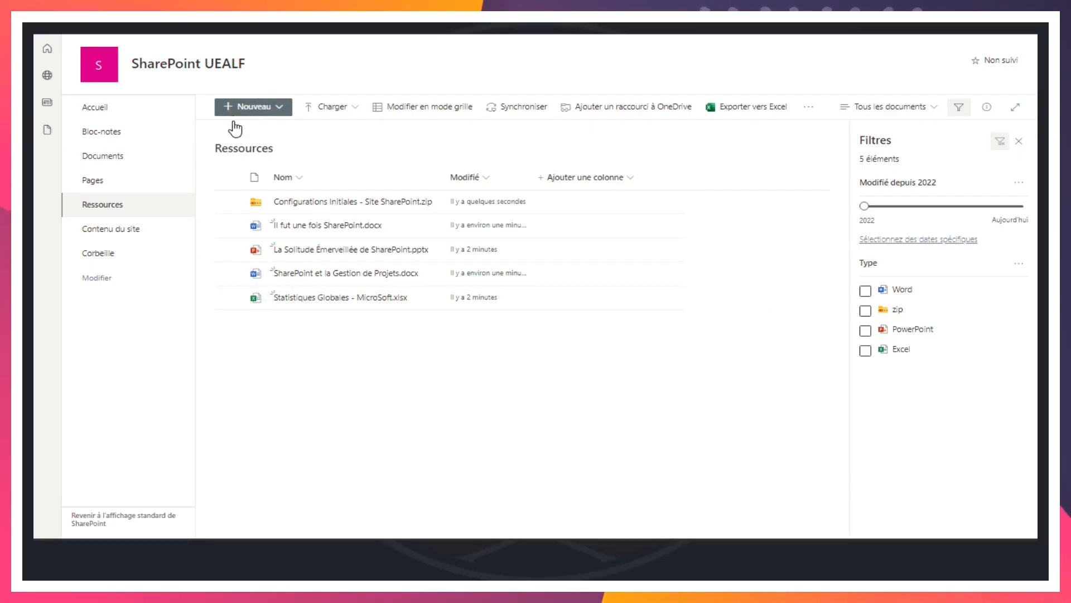
Create a new Word document in the Ressources library and enter the text "Grand livre de SharePoint" in it
left_click(278, 107)
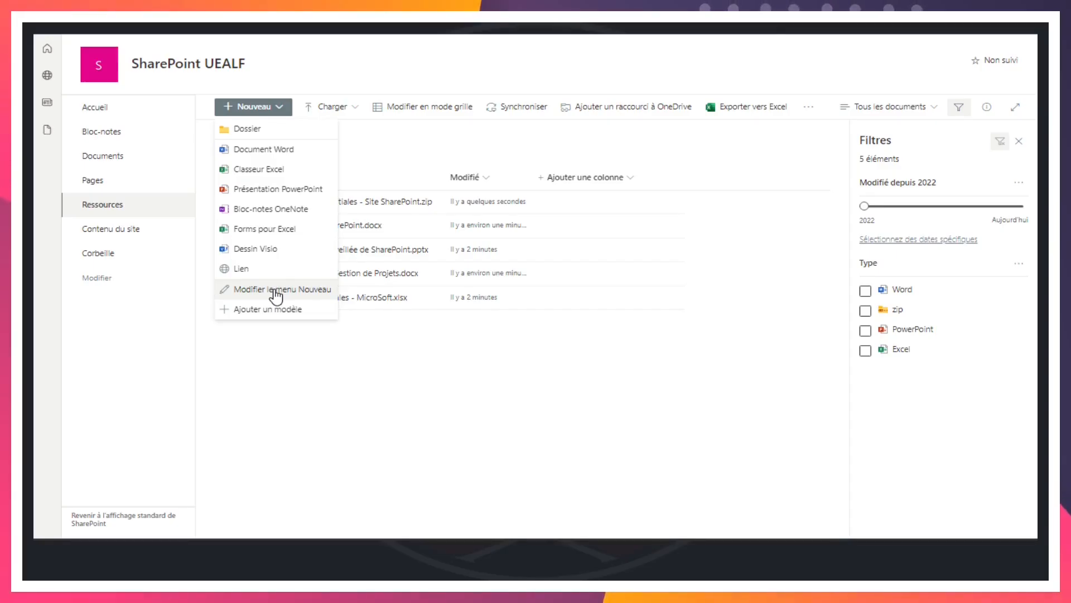
left_click(463, 371)
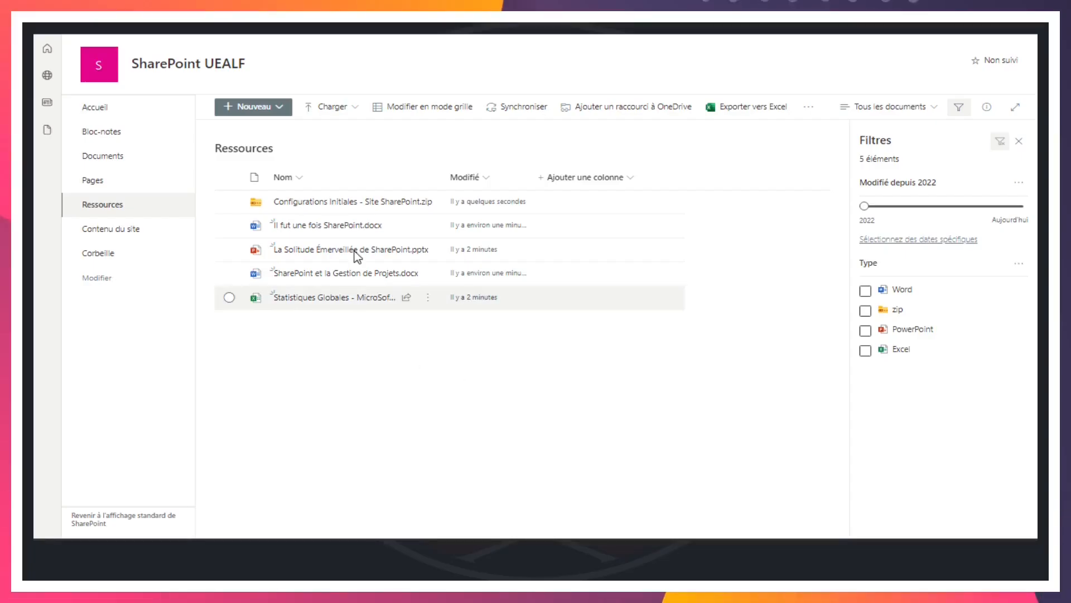
left_click(281, 108)
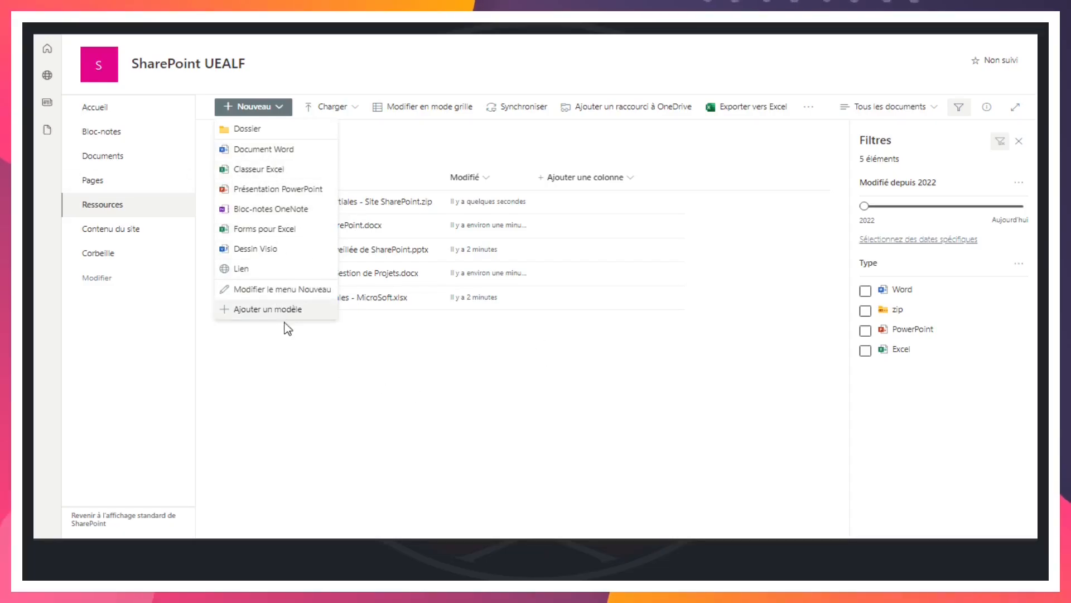
left_click(272, 151)
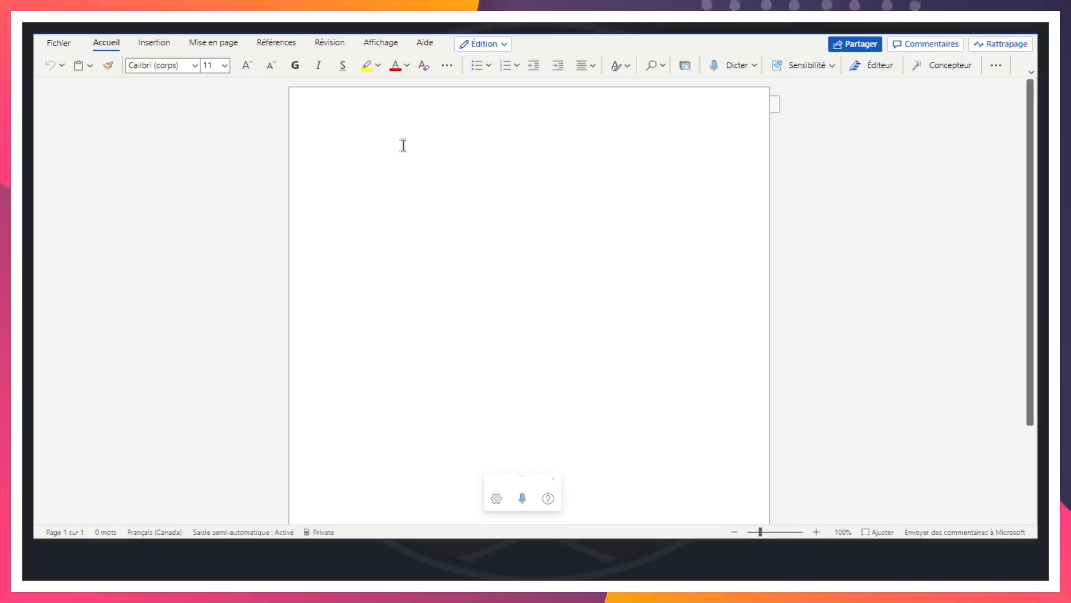
type("Grand livre de SharePoint")
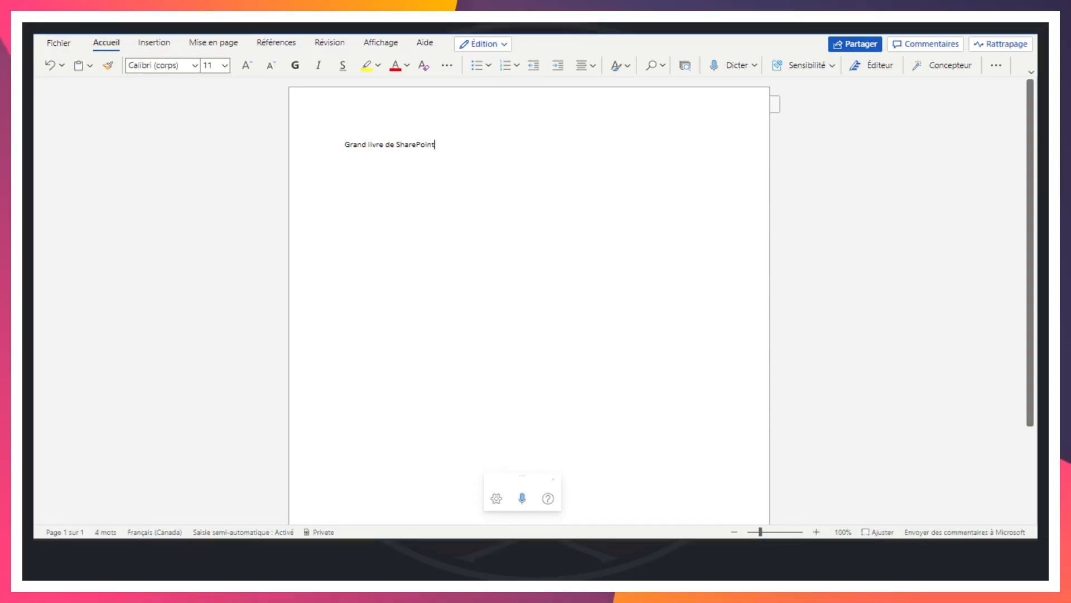
Rename the new Word document as Grand Livre SharePoint
left_click(168, 29)
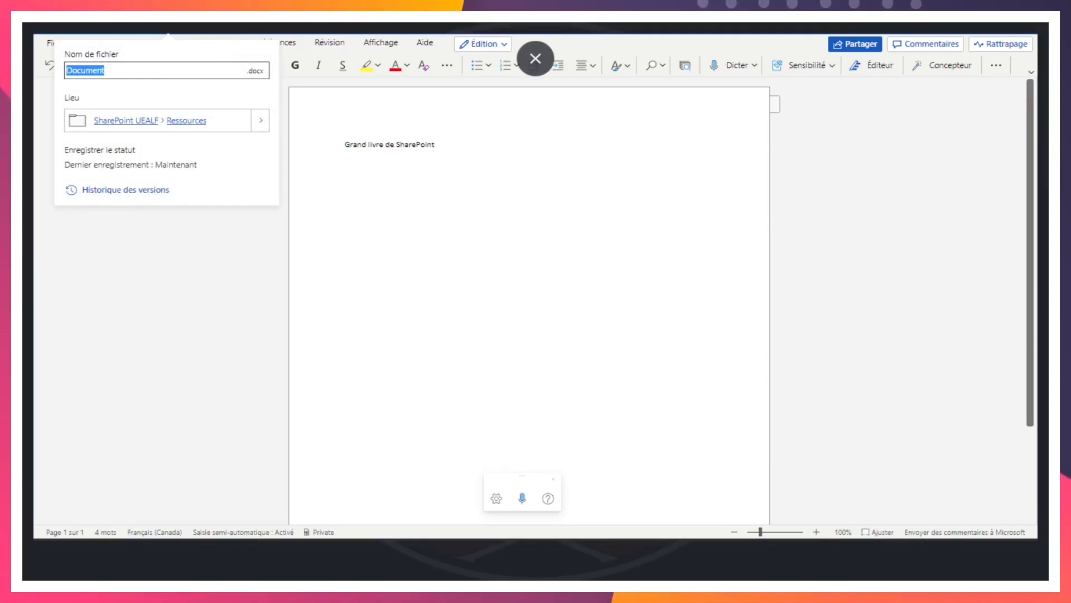
left_click(413, 227)
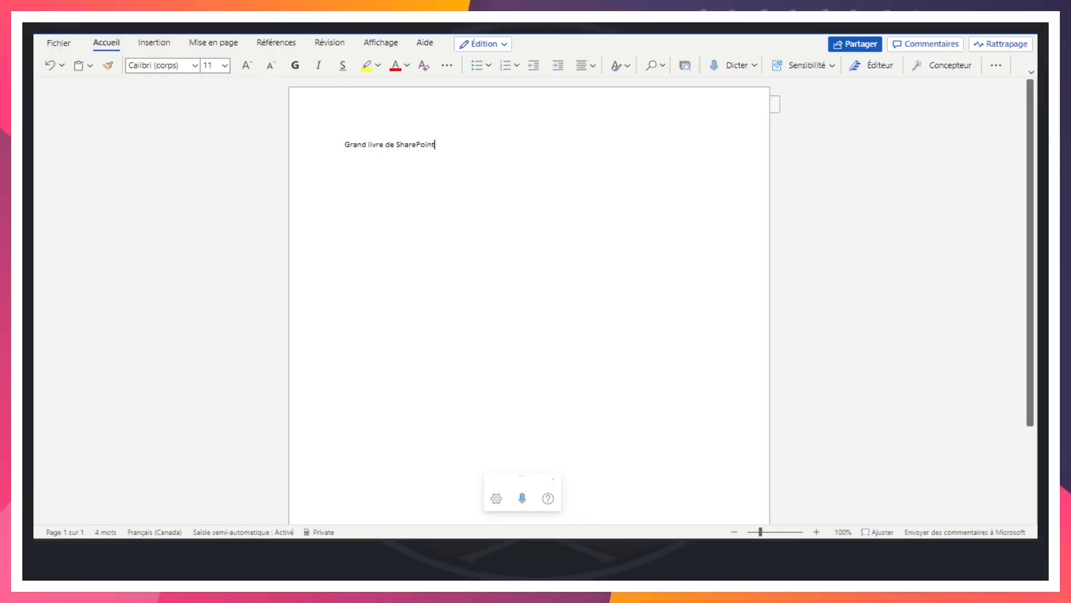
left_click(168, 29)
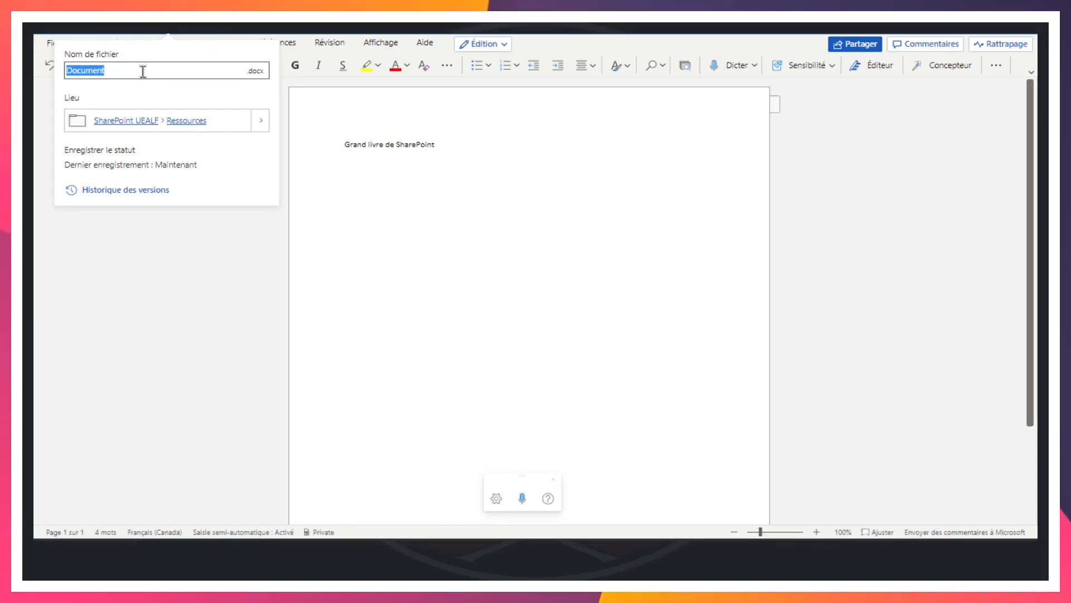
type("Grand L")
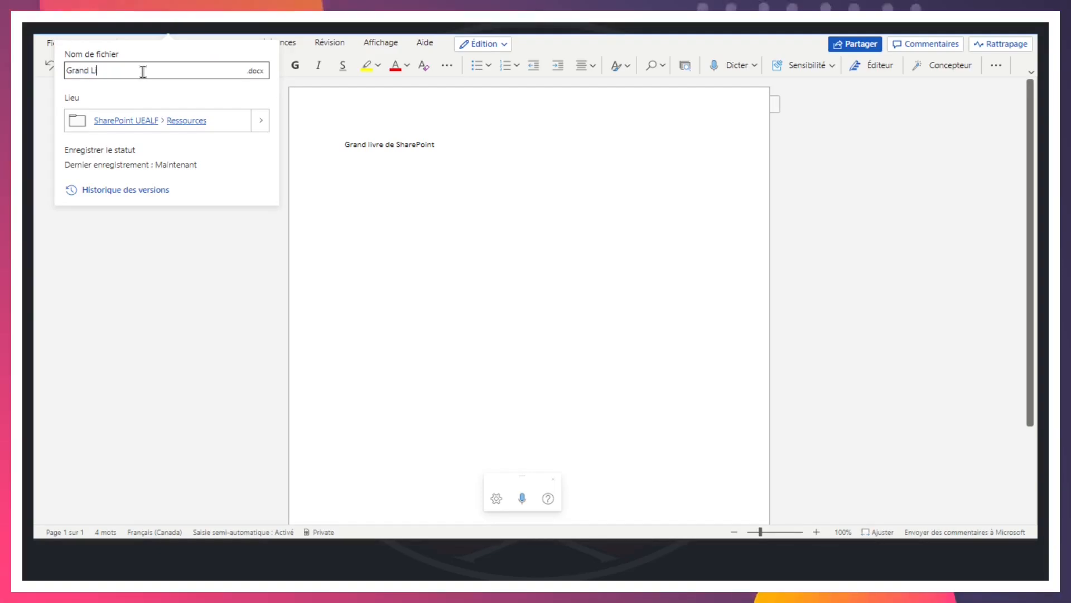
type("ivre SharePoint")
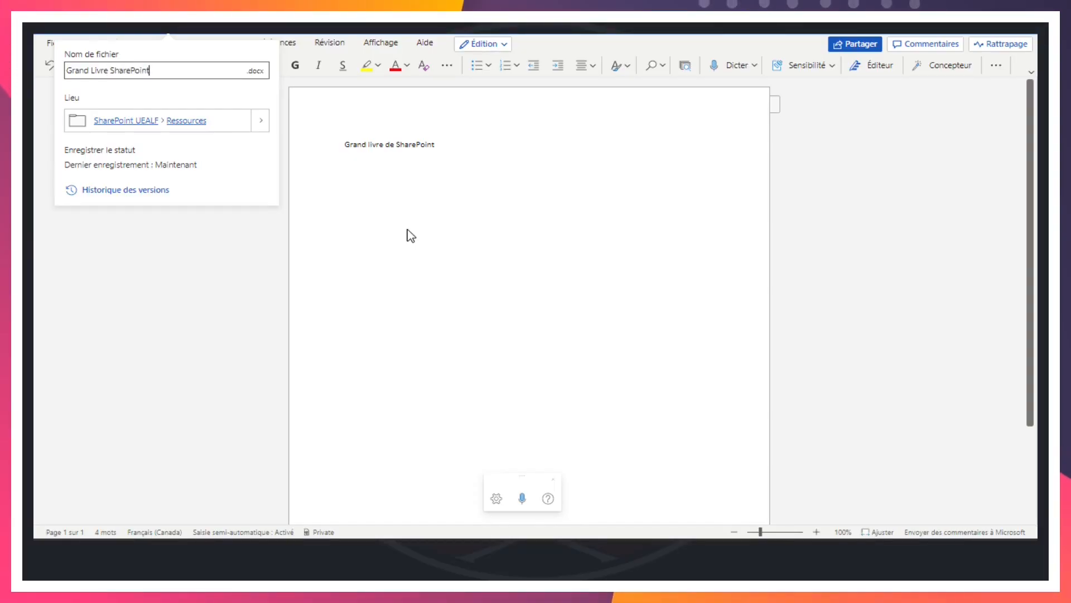
key("Return")
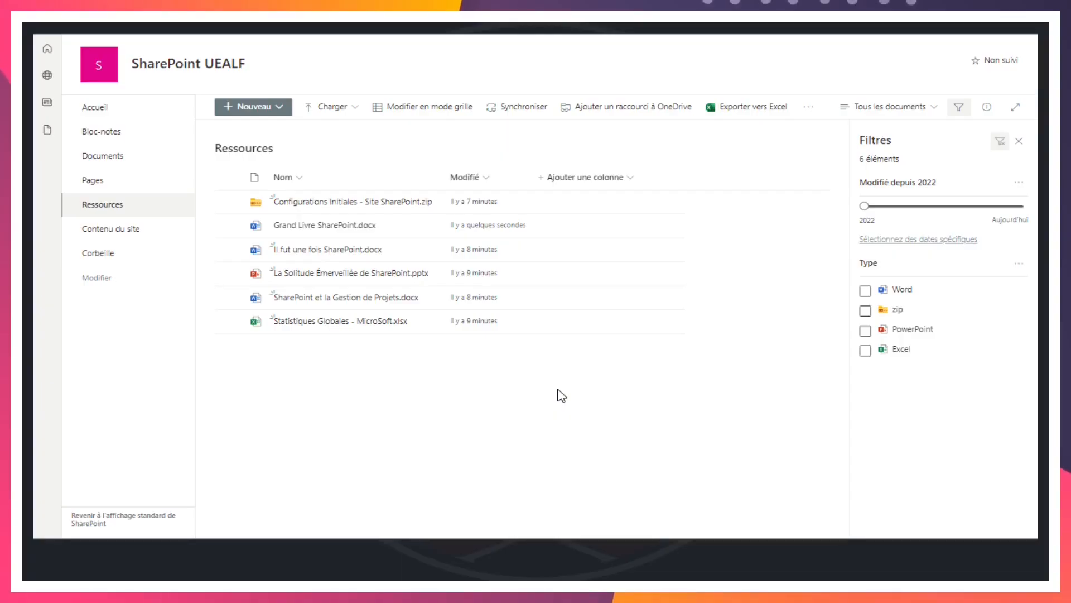
Switch to File Explorer to check the local files in the spuealf folder, and minimize the window again
key("alt+Tab")
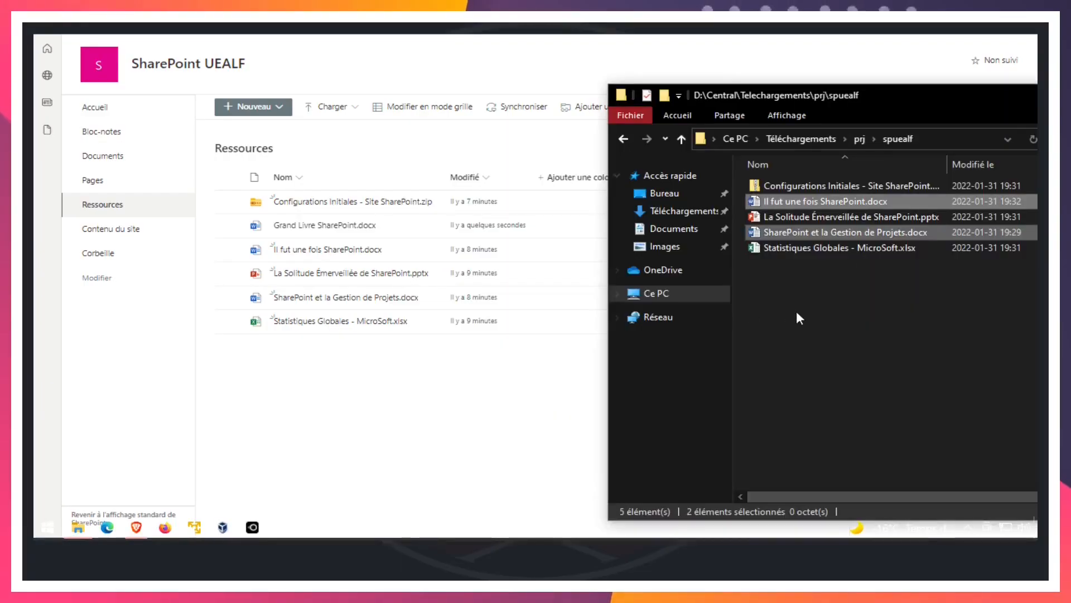
left_click(911, 352)
left_click_drag(895, 92, 620, 52)
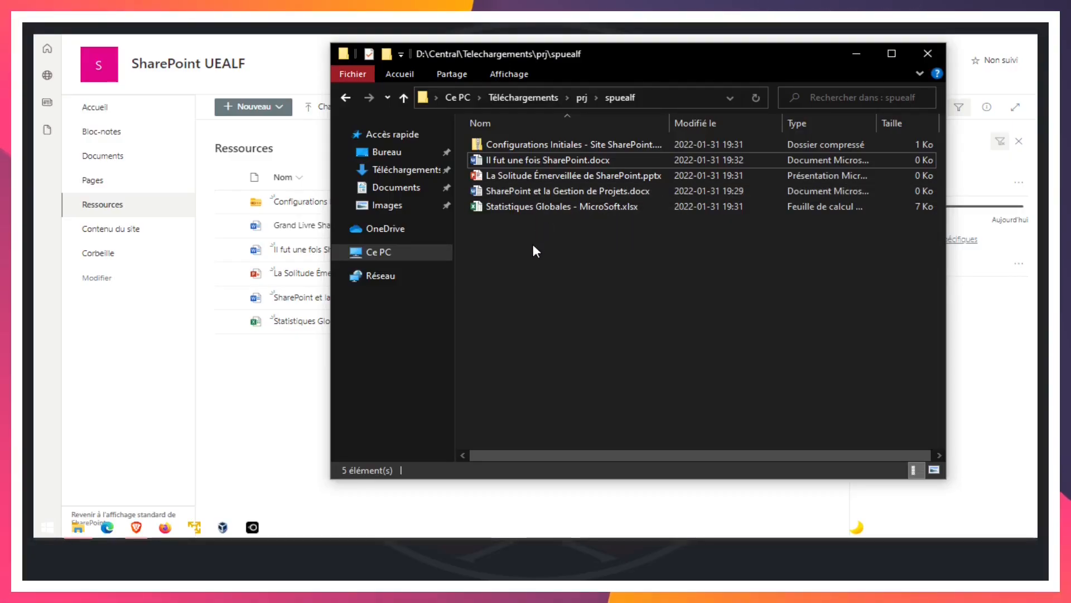
left_click(859, 58)
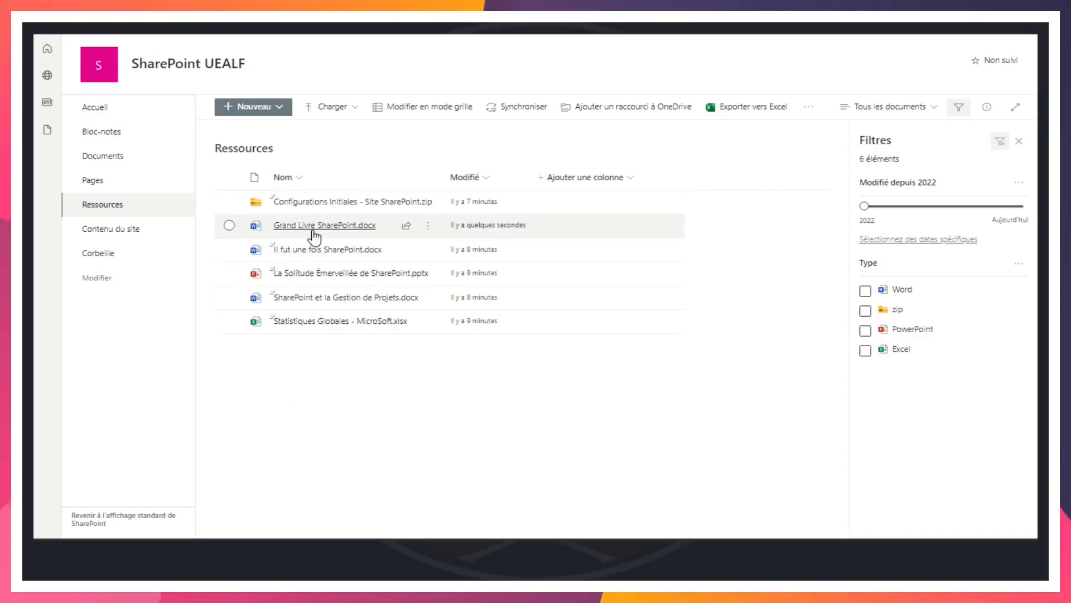
Open Grand Livre SharePoint.docx, paste the copied paragraph about inherited permissions below its first line, and close the document
mouse_move(303, 227)
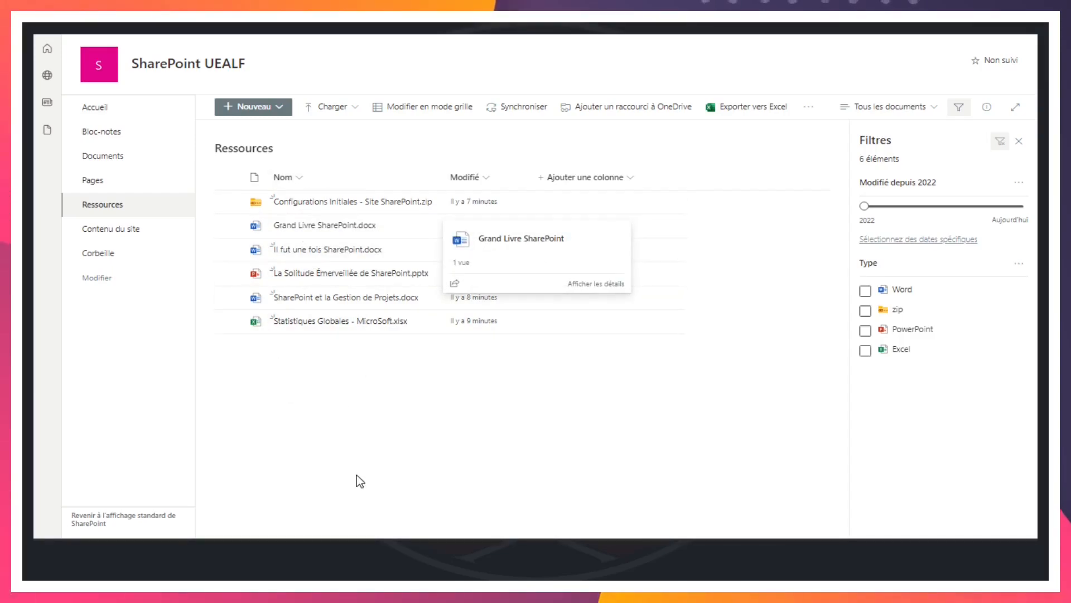
left_click(334, 225)
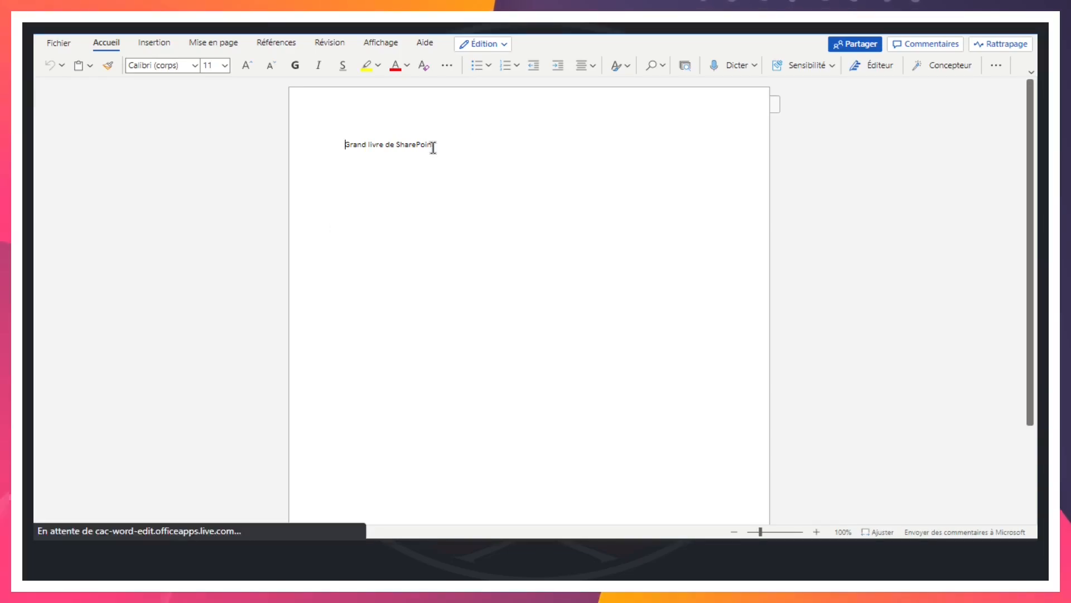
left_click(460, 144)
key("Return")
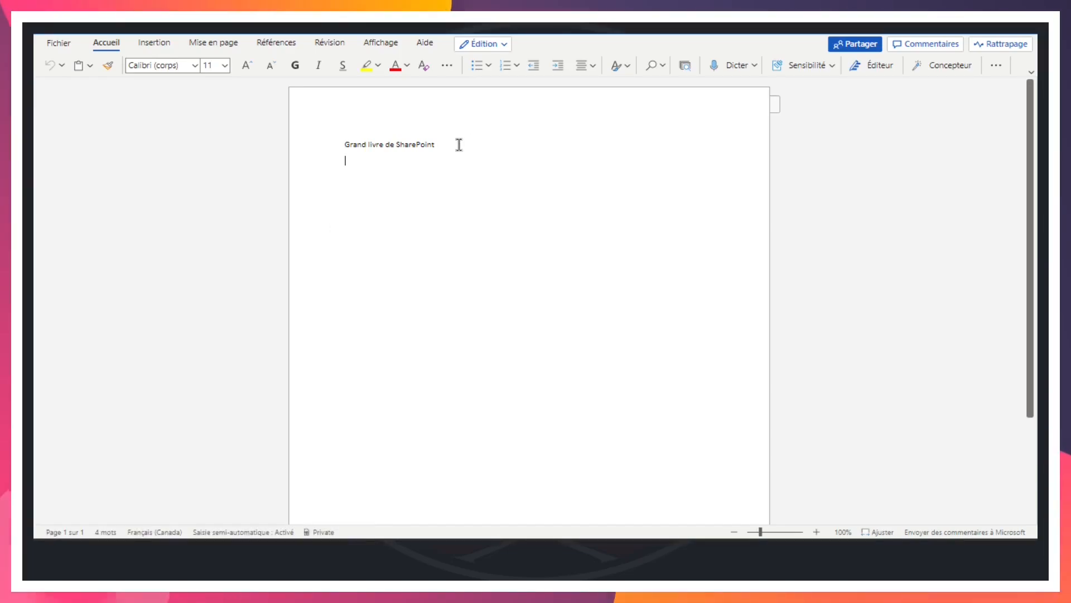
type("Il est beaucoup plus facile de gérer les autorisations lorsqu'il existe une hiérarchie claire des autorisations héritées du parent. Cela devient plus difficile lorsque certaines listes d'un site ont des autorisations précises (uniques) appliquées, et lorsque certains sites ont des sous-sites avec des autorisations uniques et d'autres avec des autorisations héritées. Il est donc recommandé, autant que possible, d'organiser les sites et les sous-sites, les listes et les bibliothèques afin qu'ils puissent hériter de la plupart des autorisations des parents.")
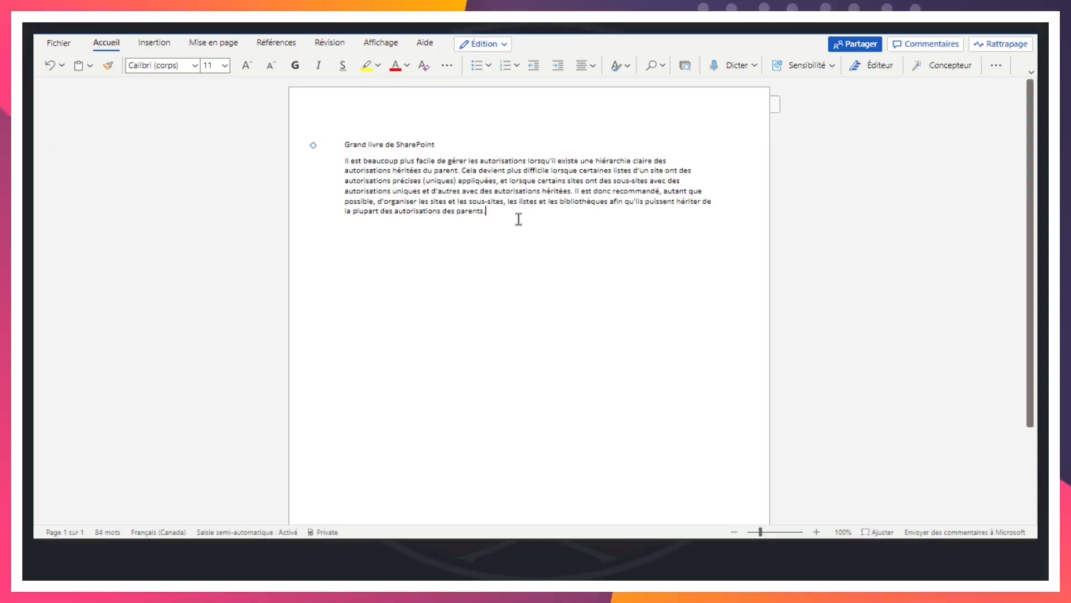
key("ctrl+w")
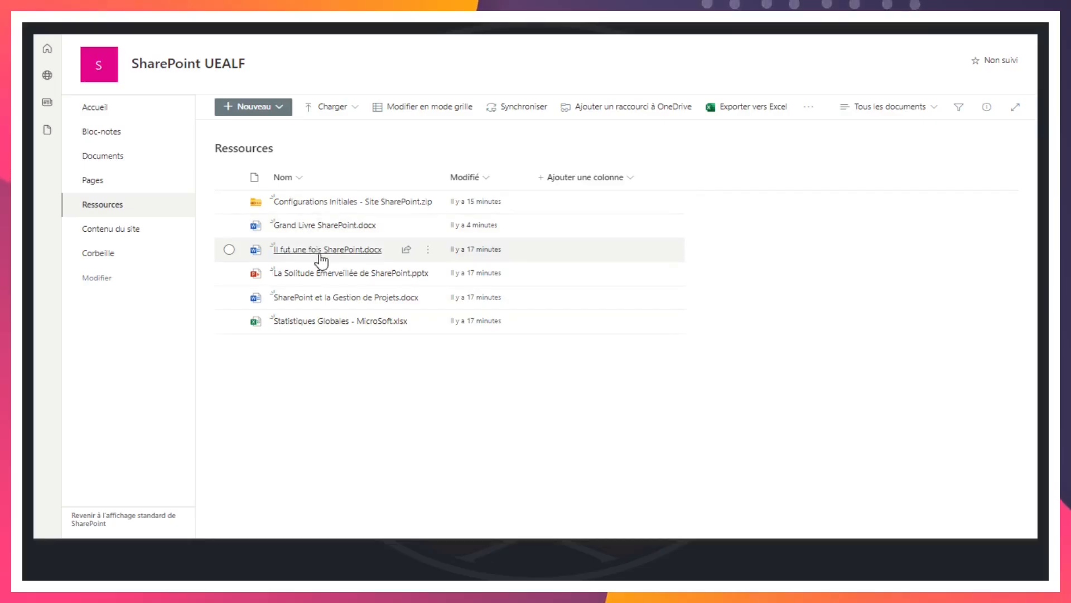
Display the details of Grand Livre SharePoint.docx in the Ressources library
mouse_move(354, 230)
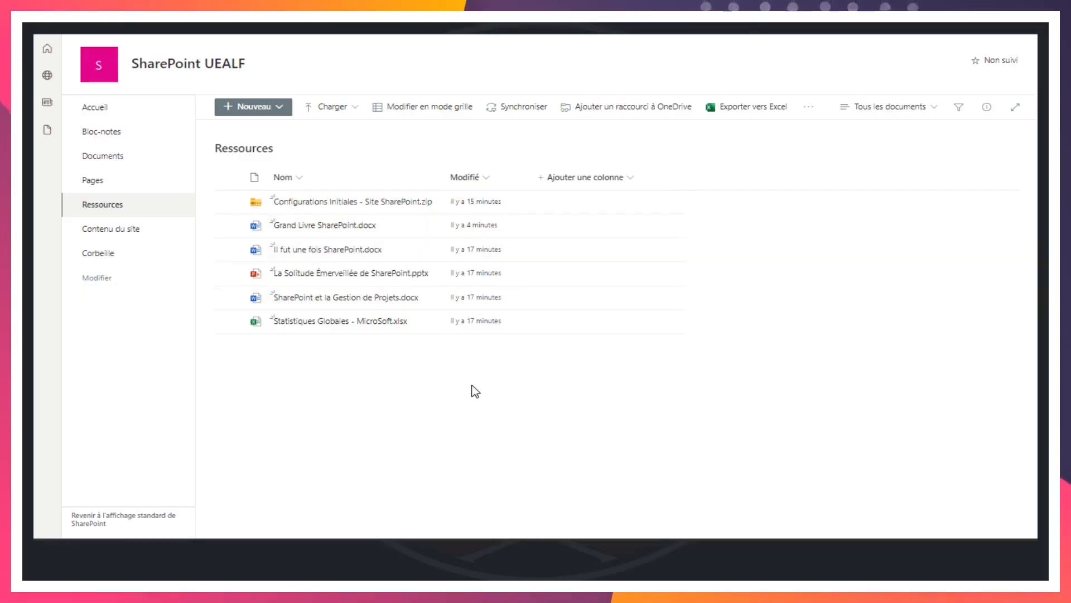
mouse_move(412, 234)
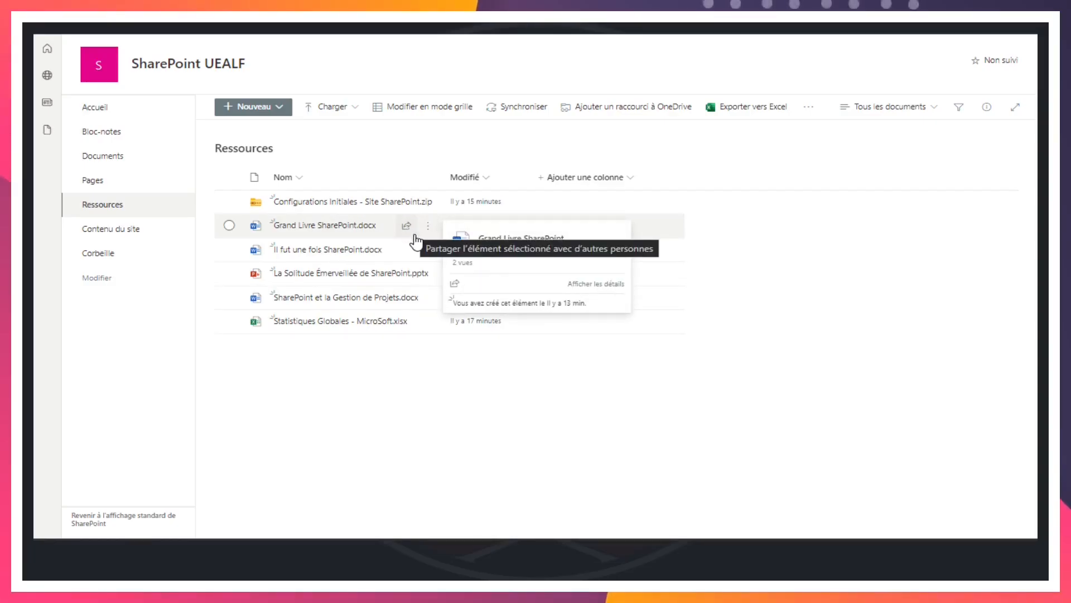
left_click(429, 230)
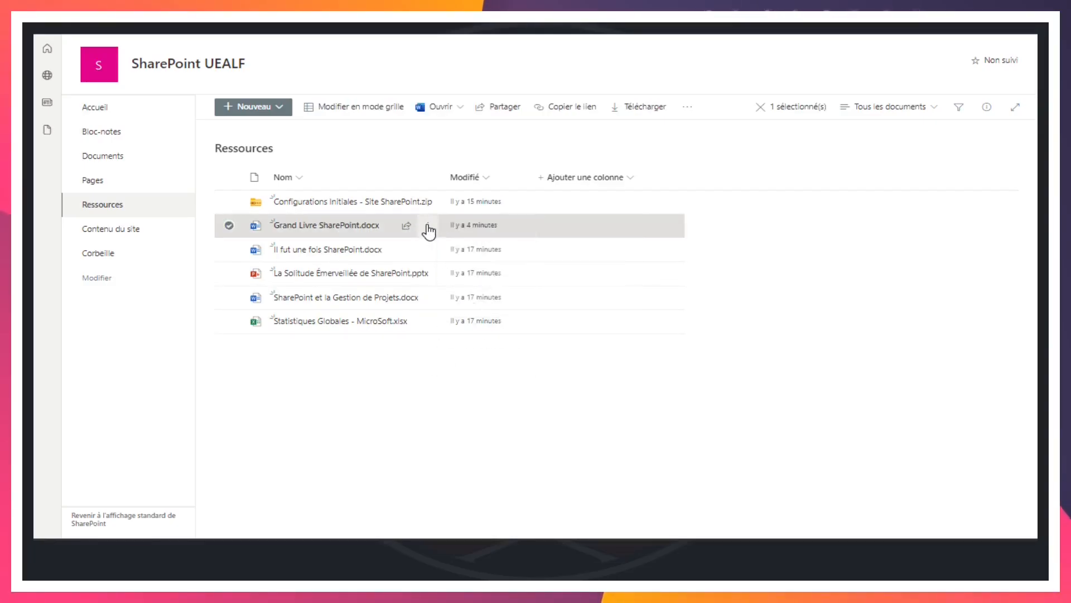
left_click(428, 231)
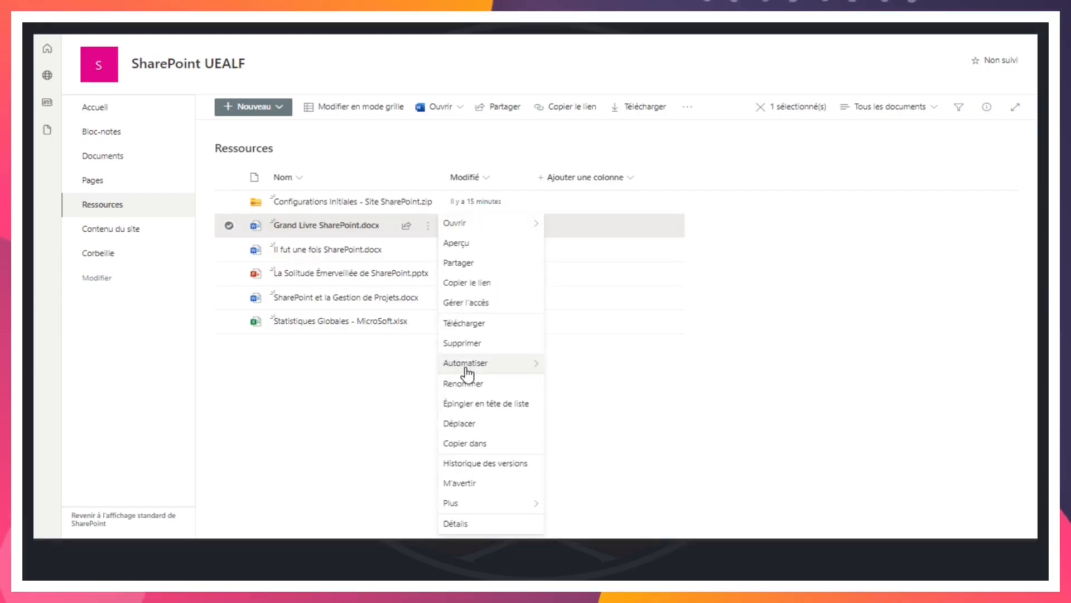
left_click(468, 525)
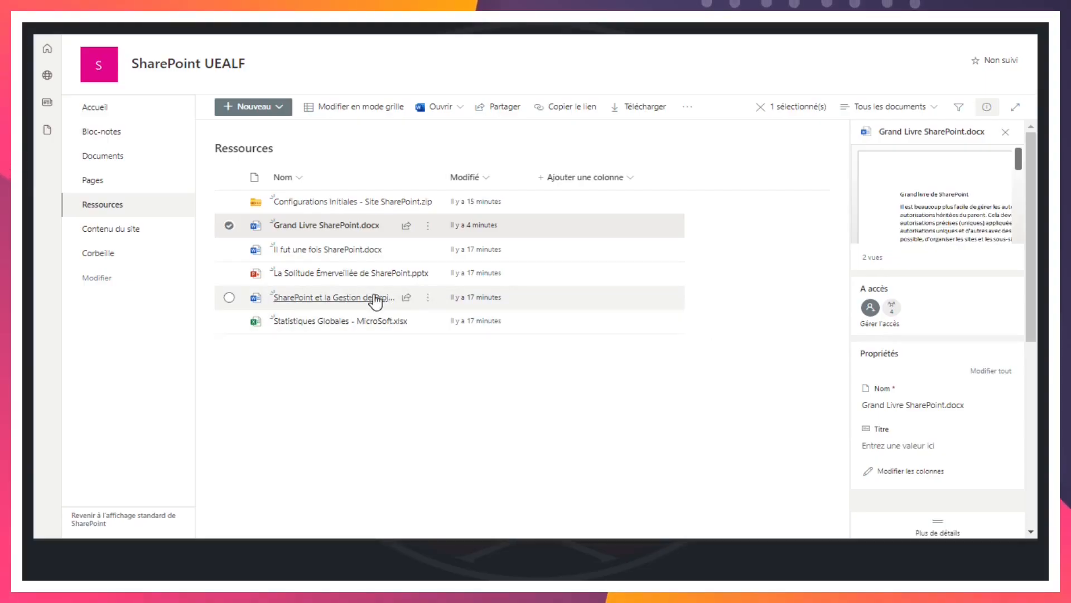
Examine the properties, activity history and file type of Grand Livre SharePoint.docx, and deselect the file
mouse_move(300, 232)
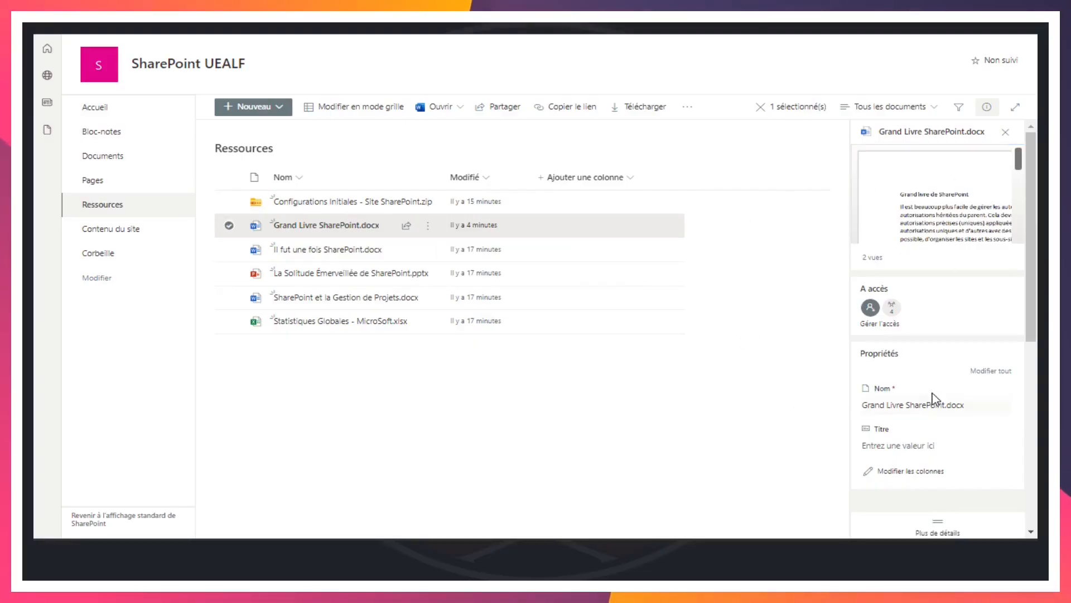
scroll(902, 396, "down", 4)
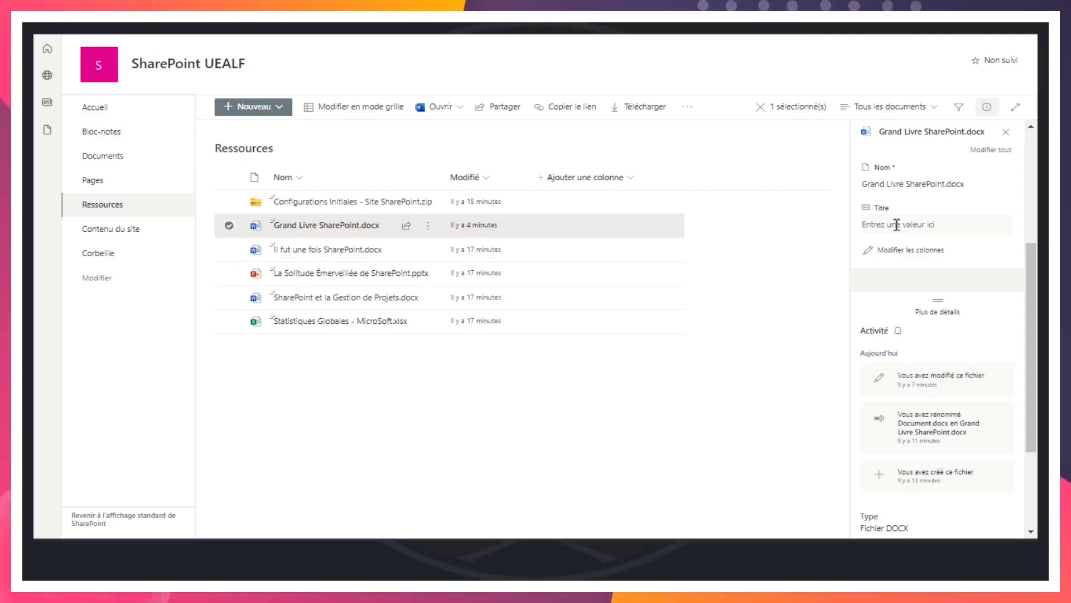
left_click(949, 225)
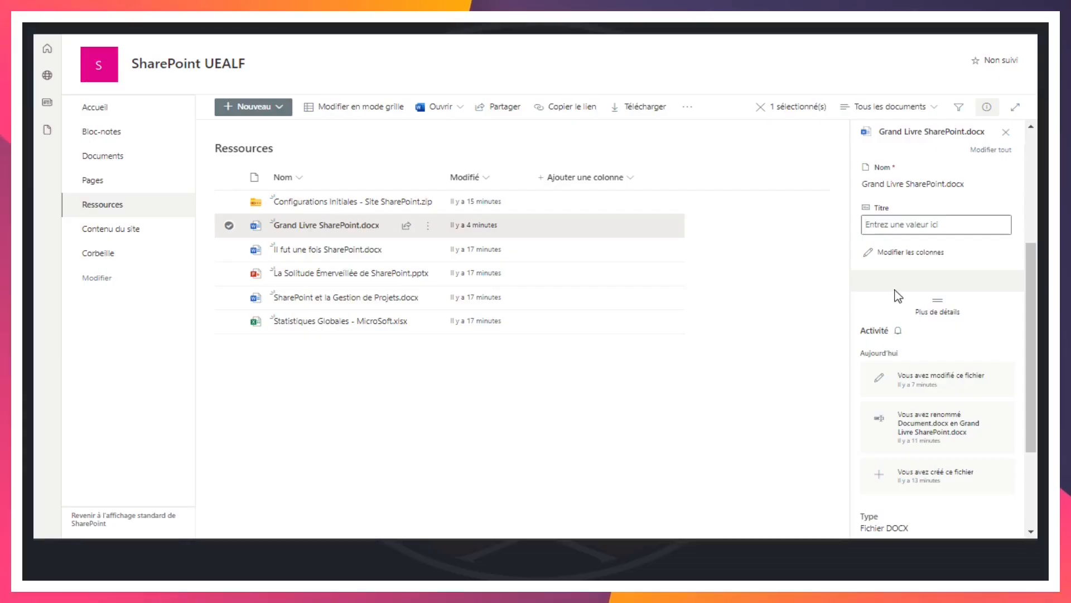
scroll(897, 296, "down", 3)
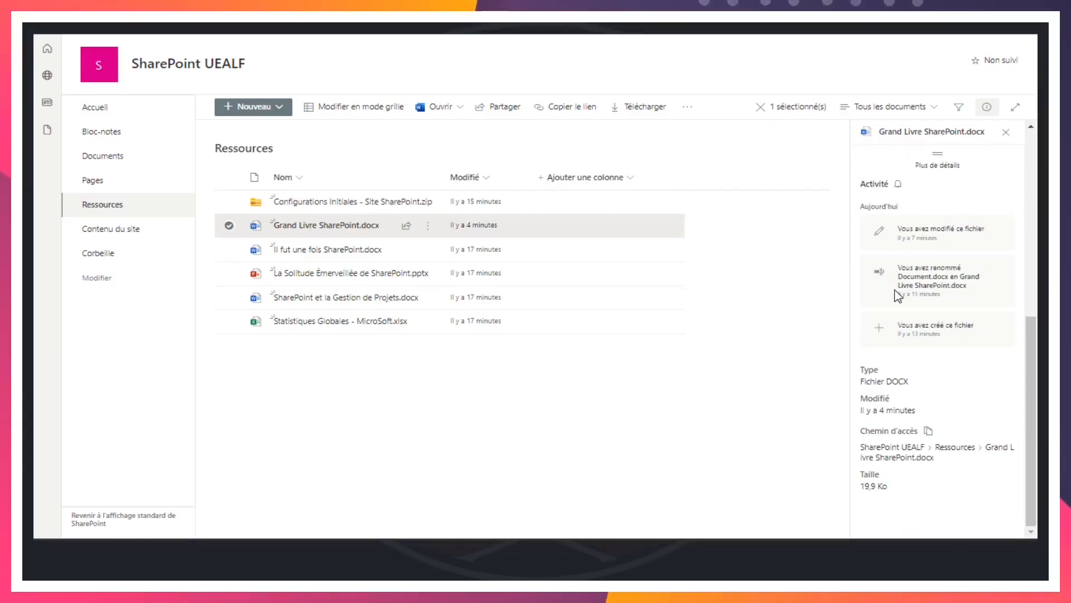
left_click_drag(930, 384, 864, 380)
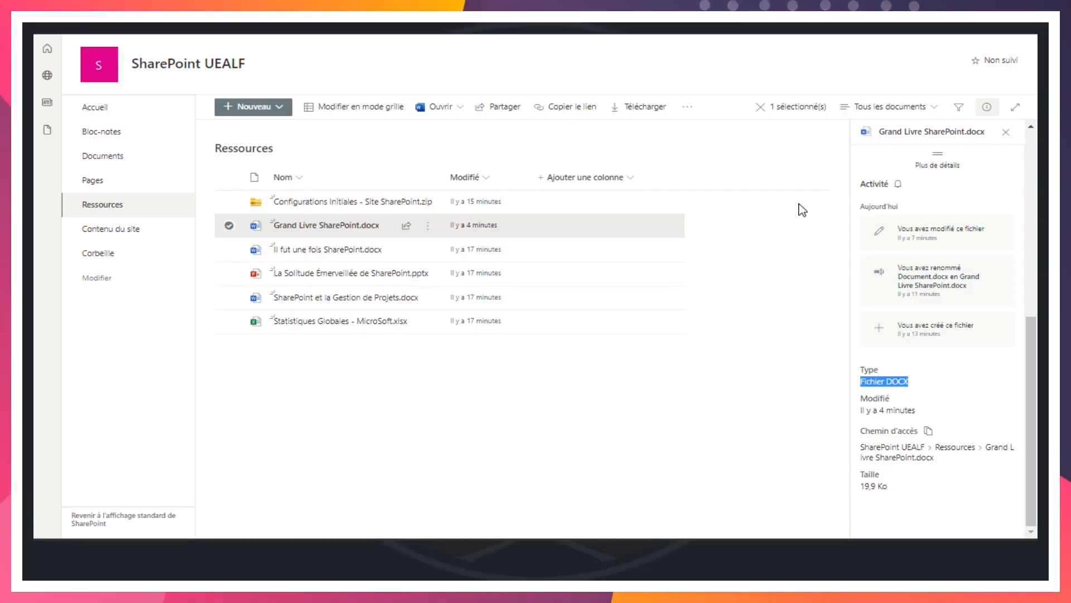
left_click(661, 362)
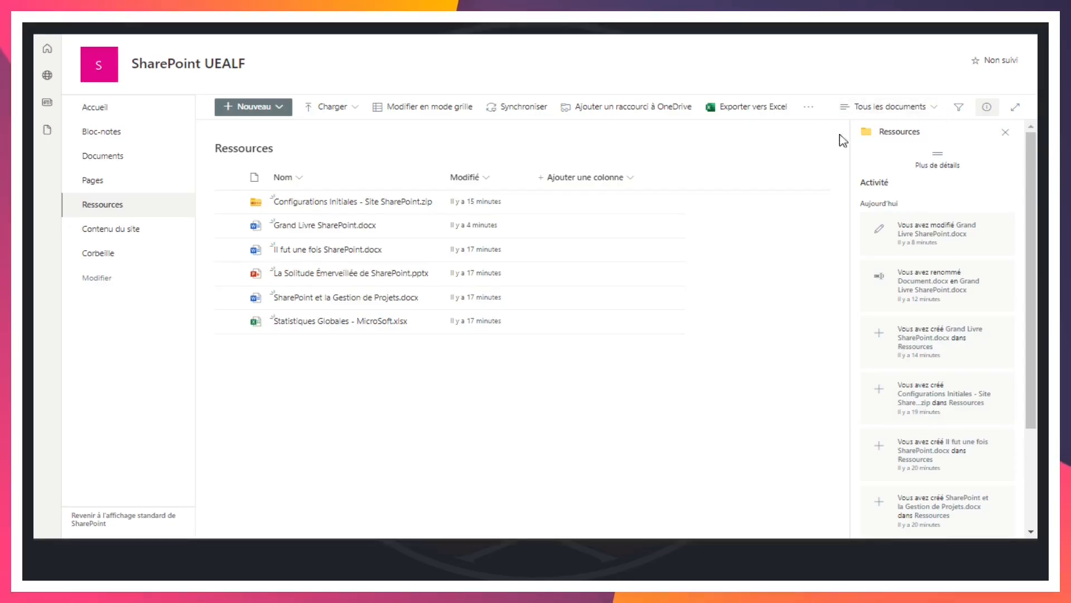
Open the settings of the current Tous les documents view of the Ressources library and review its available columns and sort options
left_click(937, 108)
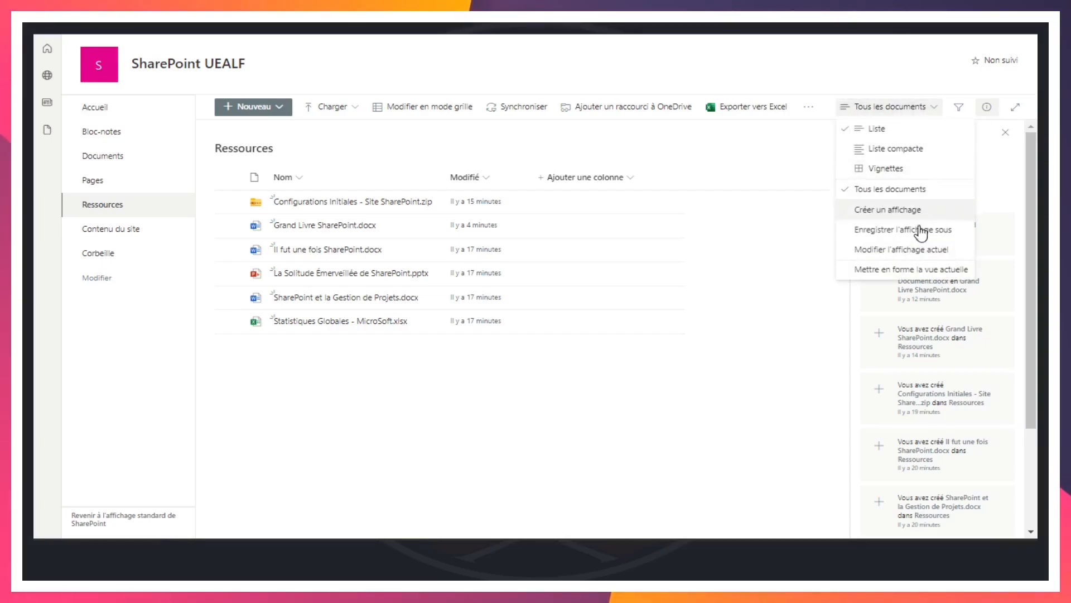
left_click(902, 251)
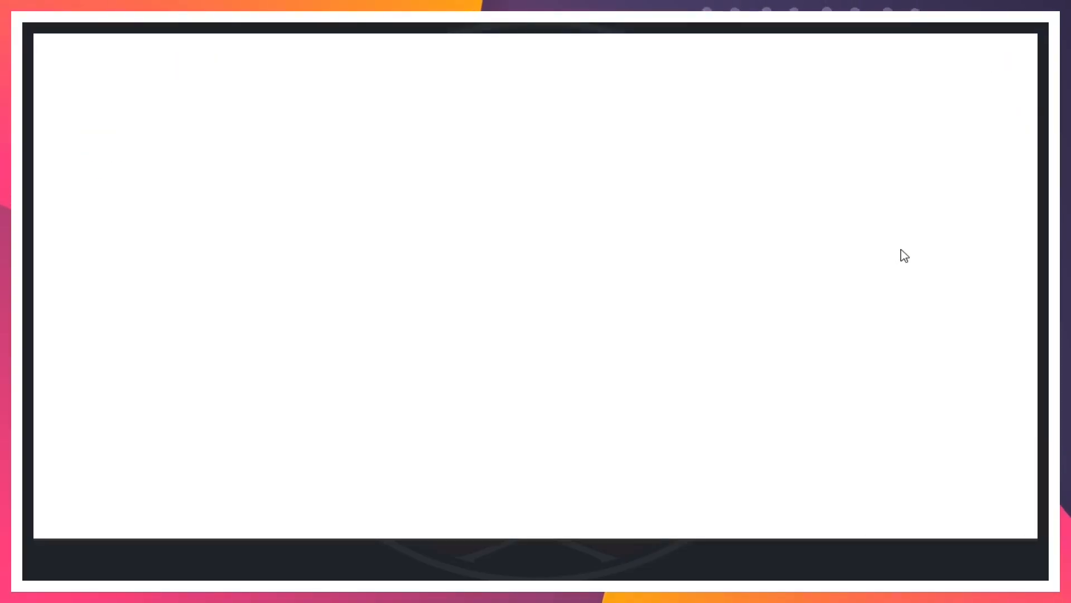
scroll(805, 258, "down", 5)
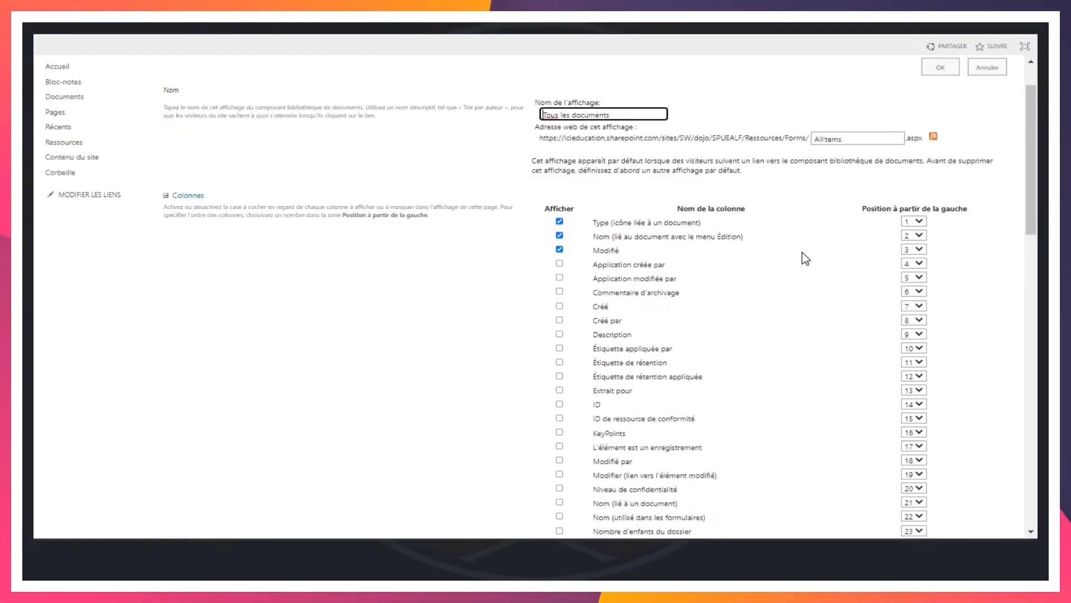
scroll(805, 258, "up", 2)
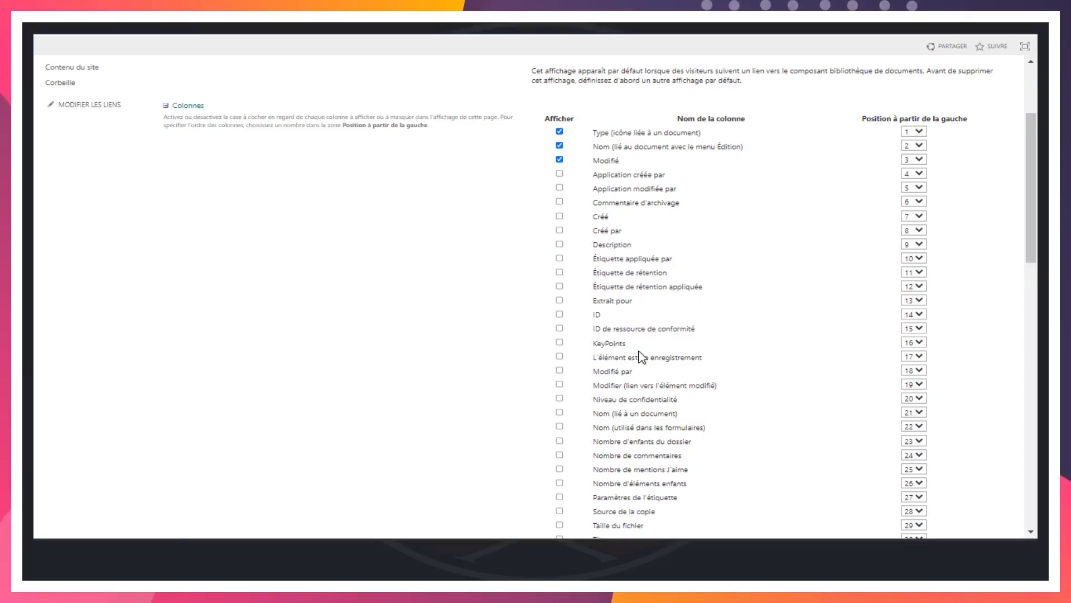
scroll(633, 351, "down", 3)
scroll(633, 352, "down", 2)
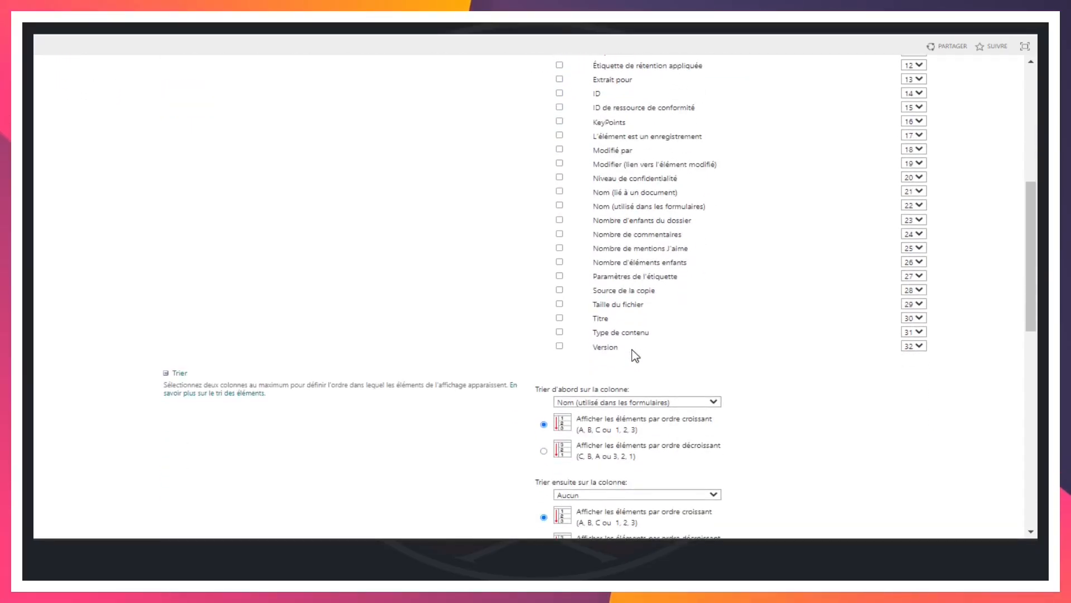
scroll(633, 356, "up", 5)
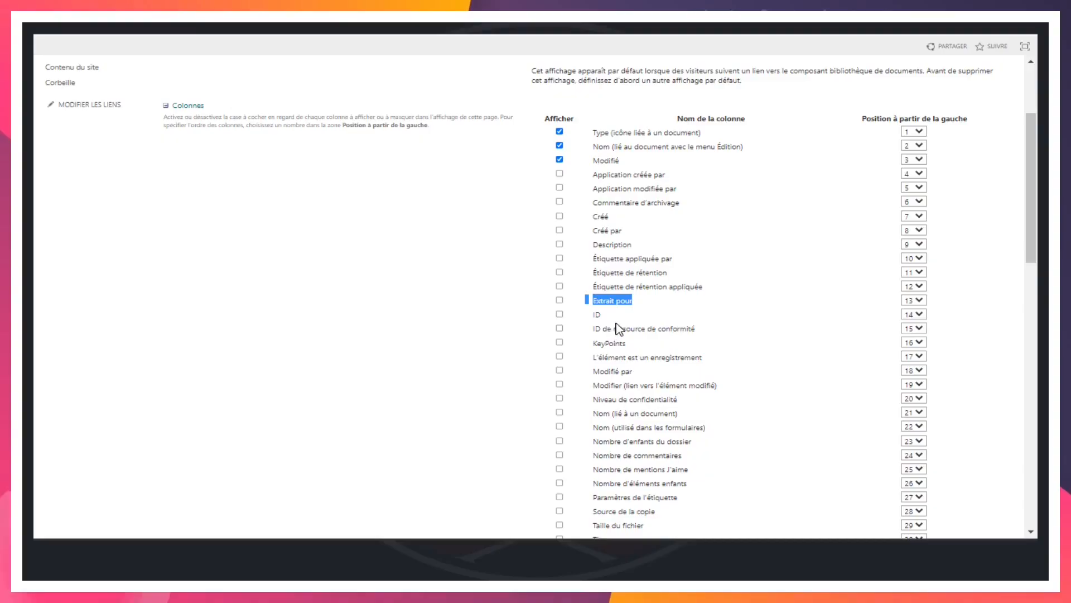
Examine the optional columns, including Nombre d'enfants du dossier, Nombre de commentaires and Nombre de mentions J'aime, and leave the view settings without saving
scroll(616, 327, "down", 3)
left_click_drag(653, 226, 505, 221)
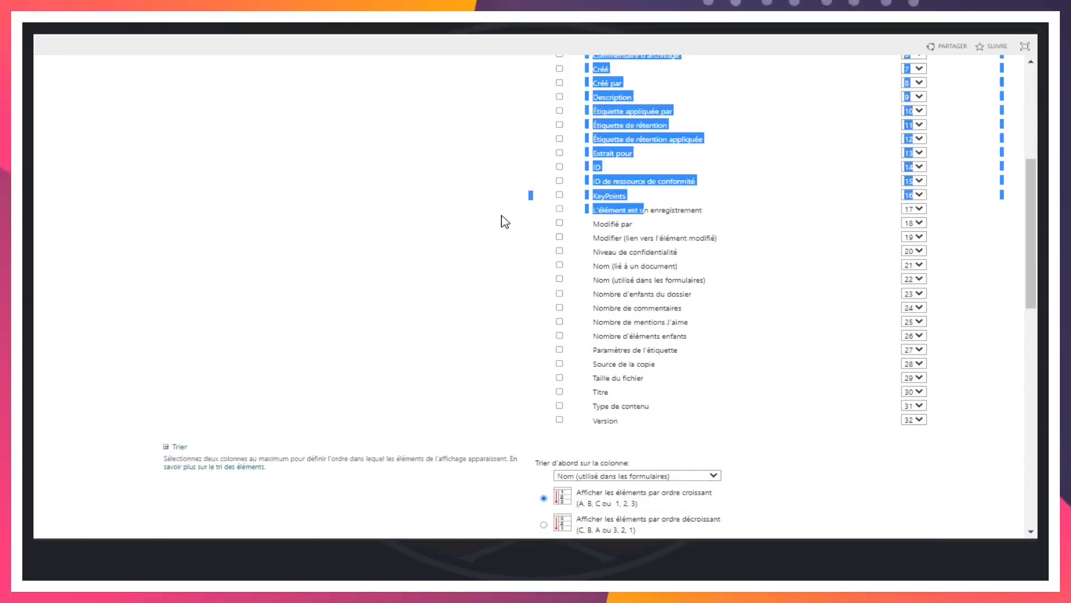
left_click_drag(692, 294, 575, 293)
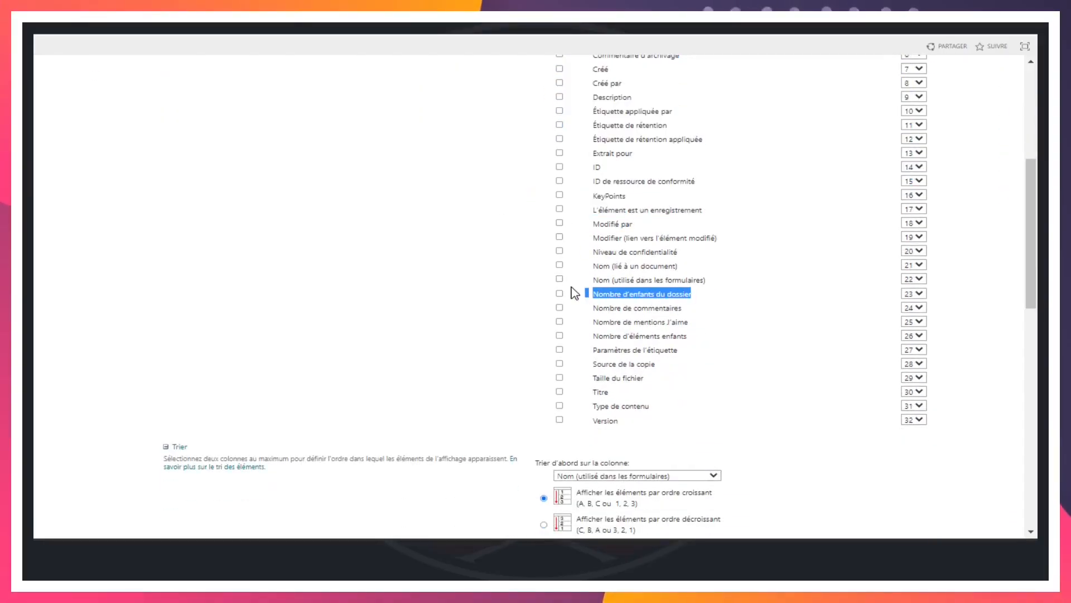
left_click_drag(683, 308, 566, 310)
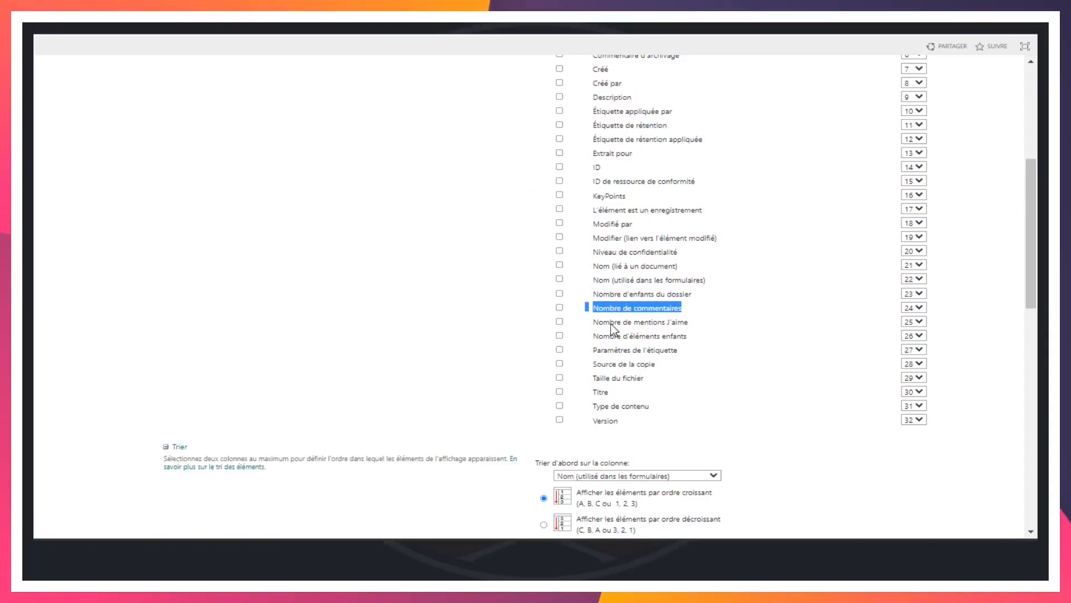
left_click_drag(715, 332, 569, 315)
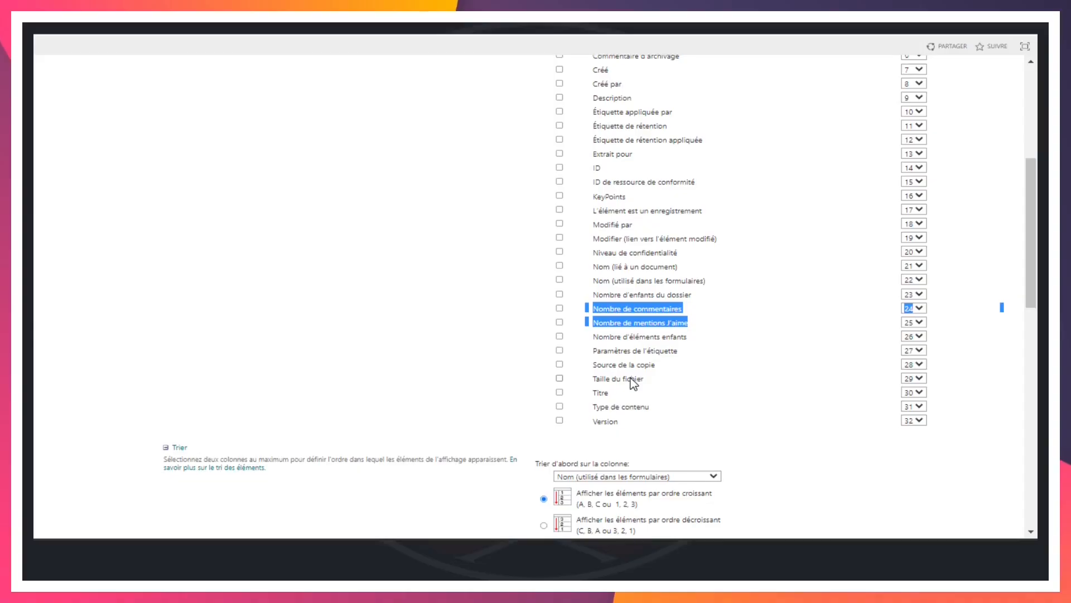
scroll(634, 382, "up", 5)
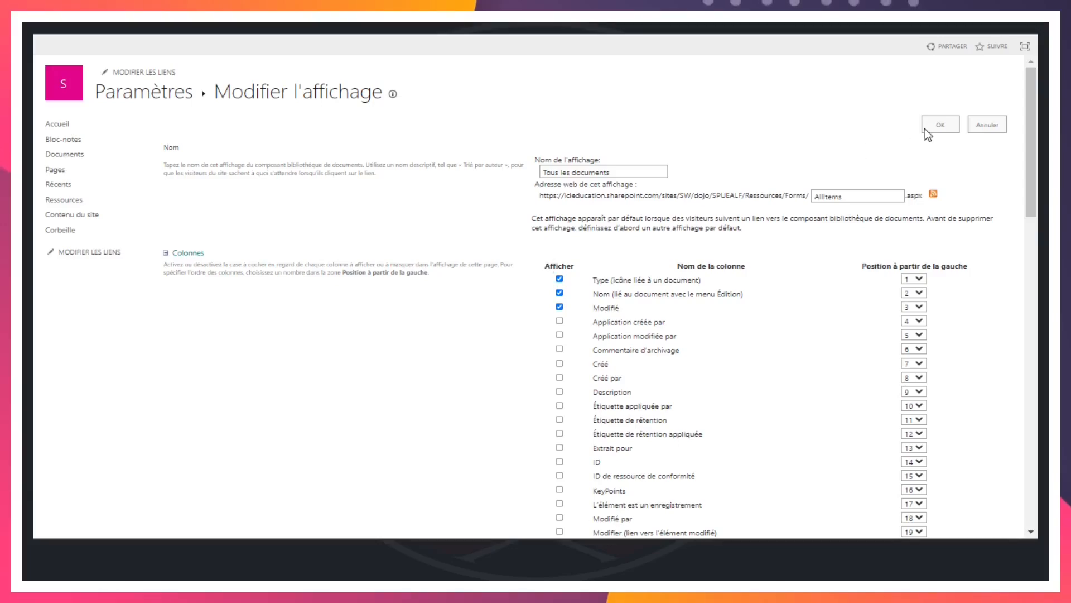
left_click(990, 133)
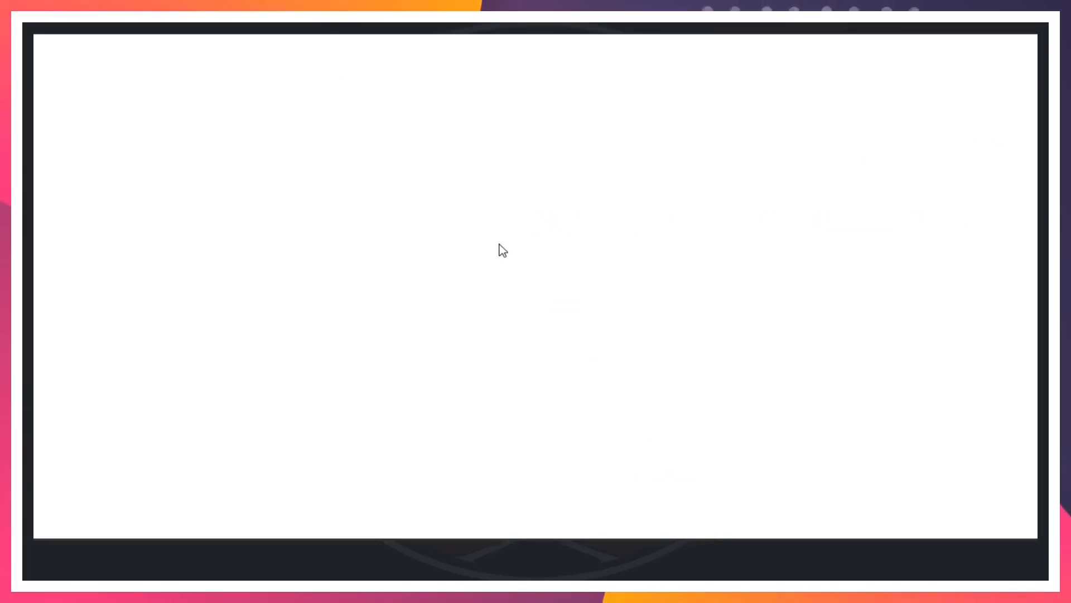
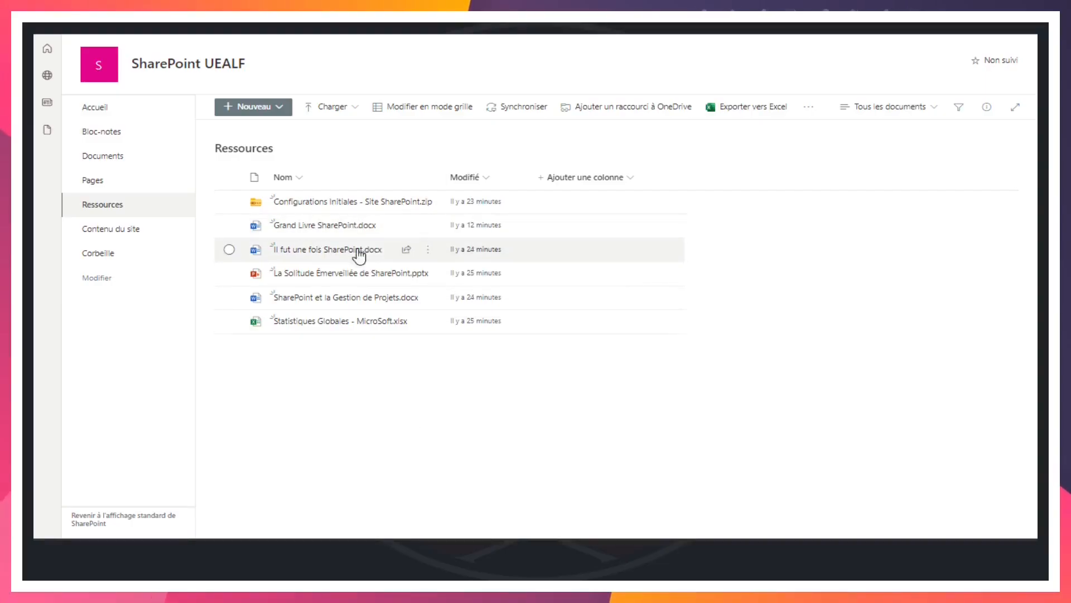
Review the version history of Grand Livre SharePoint.docx in the Ressources library and close it
left_click(429, 230)
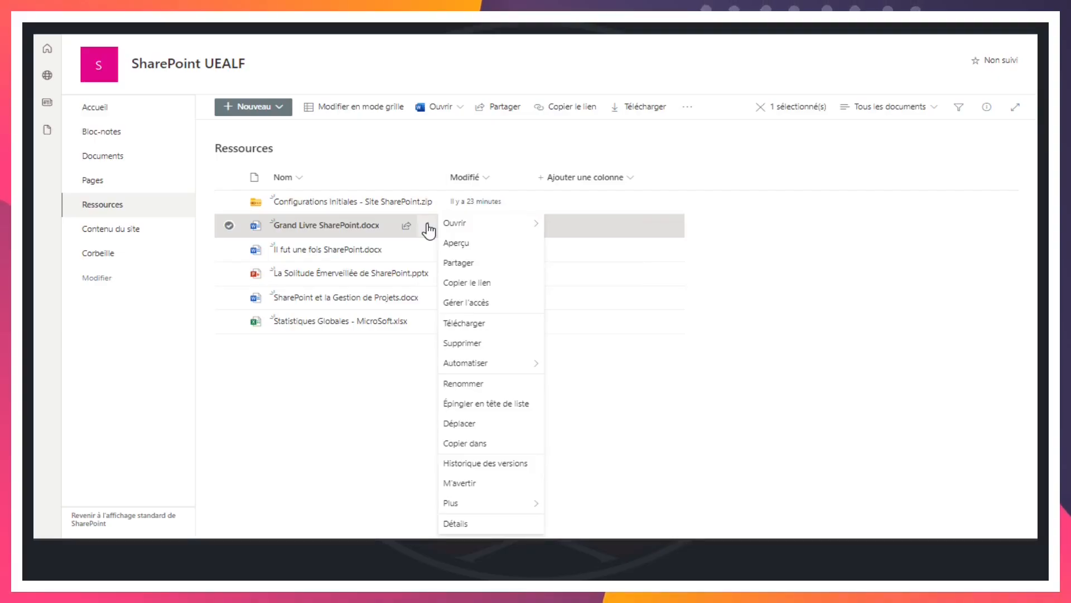
left_click(507, 464)
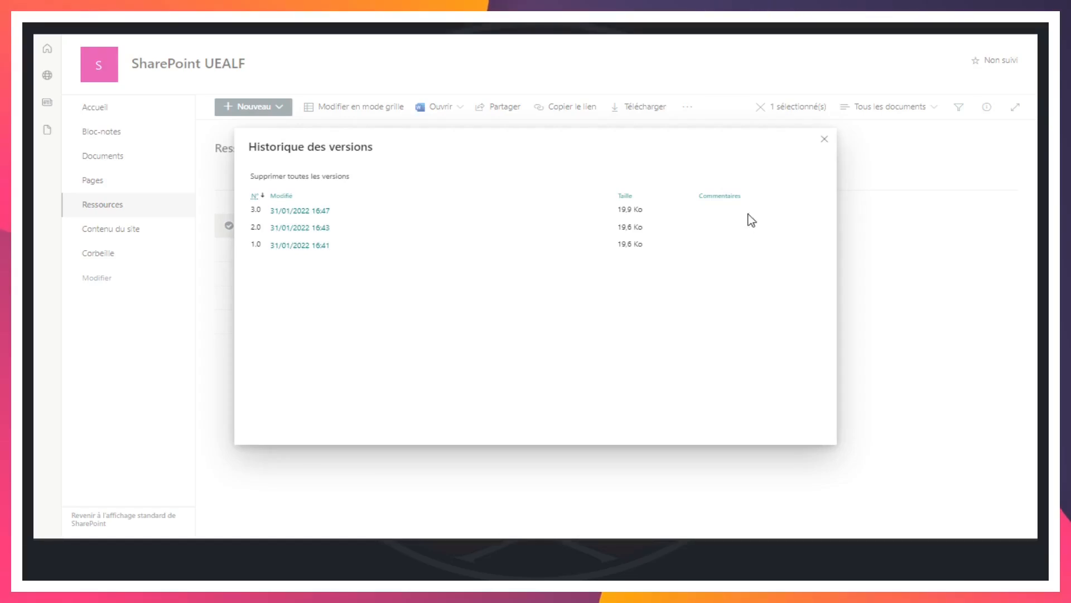
left_click(826, 141)
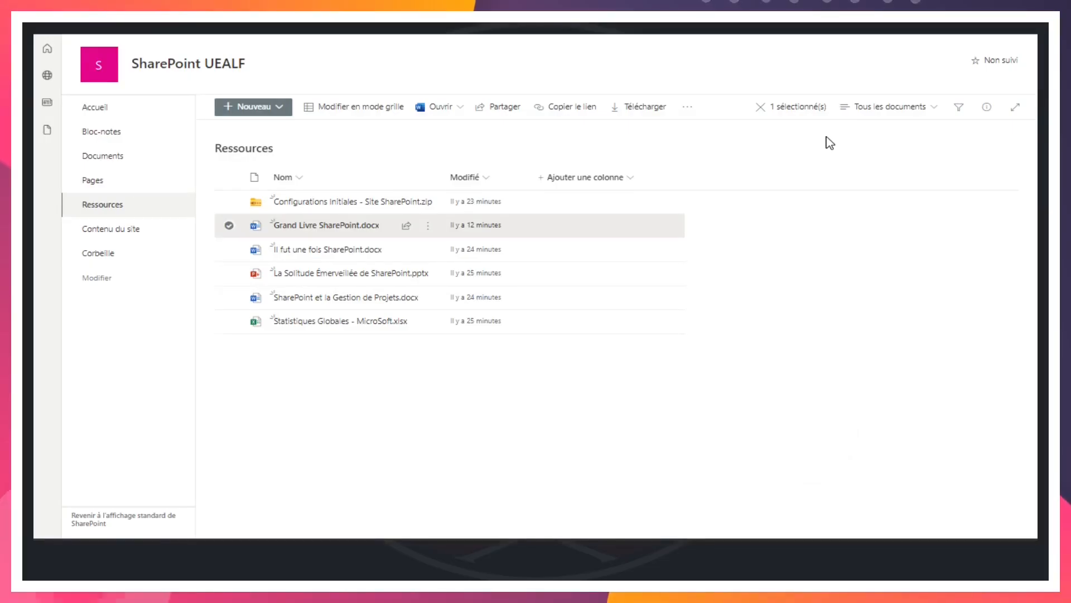
Open the settings of the Ressources library from the site contents and review its general settings
left_click(111, 230)
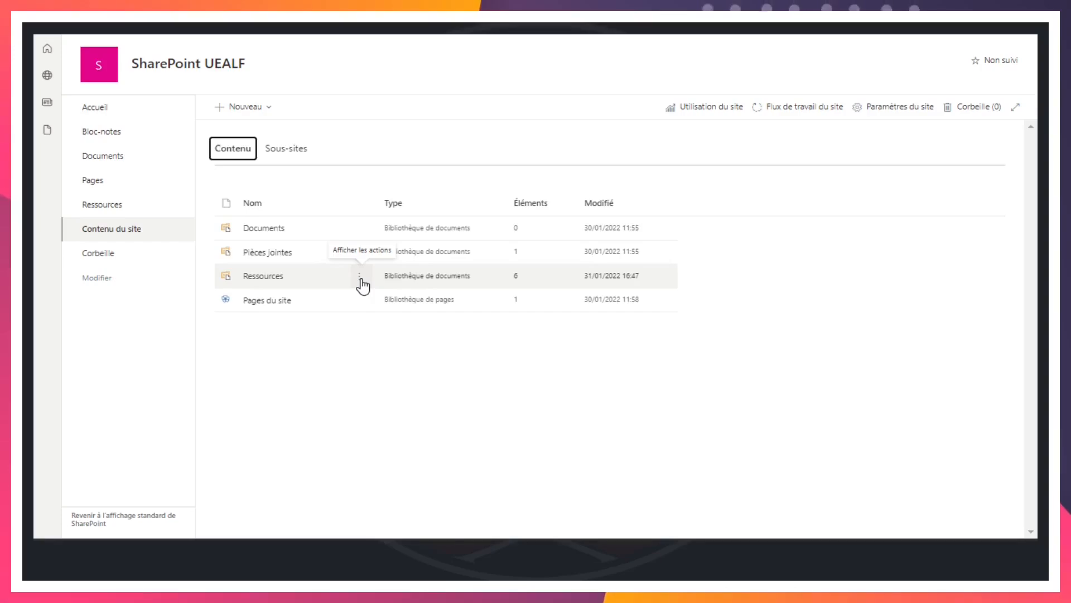
left_click(360, 278)
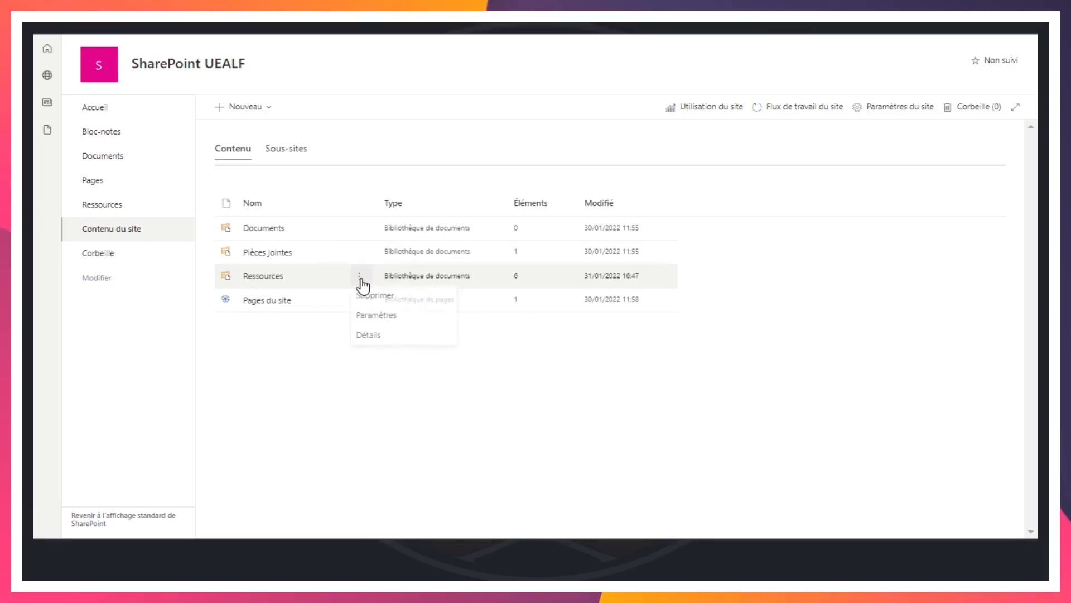
left_click(384, 319)
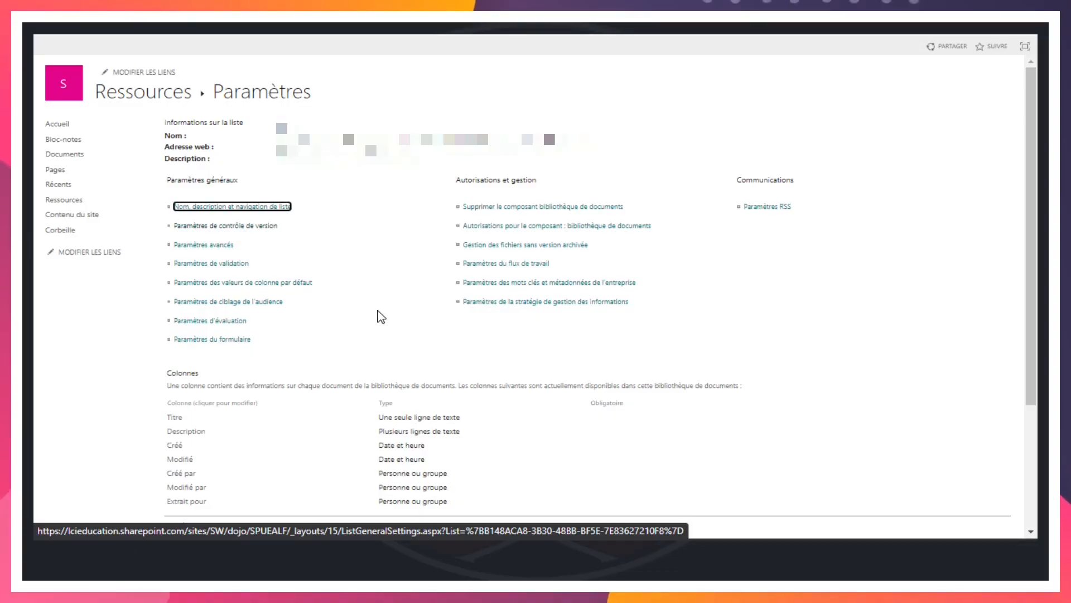
left_click(347, 207)
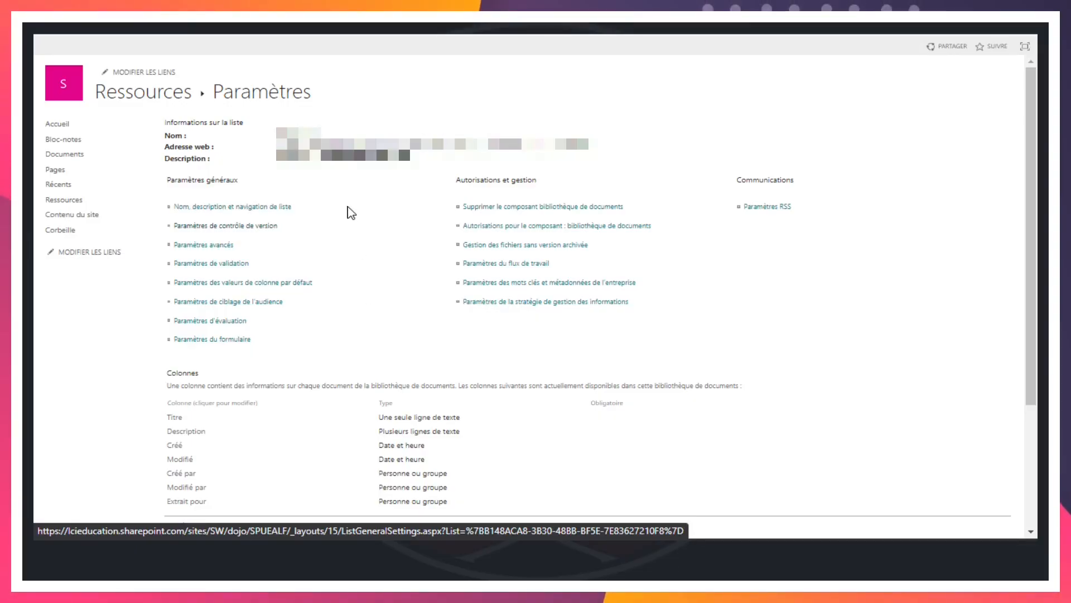
left_click_drag(168, 181, 245, 181)
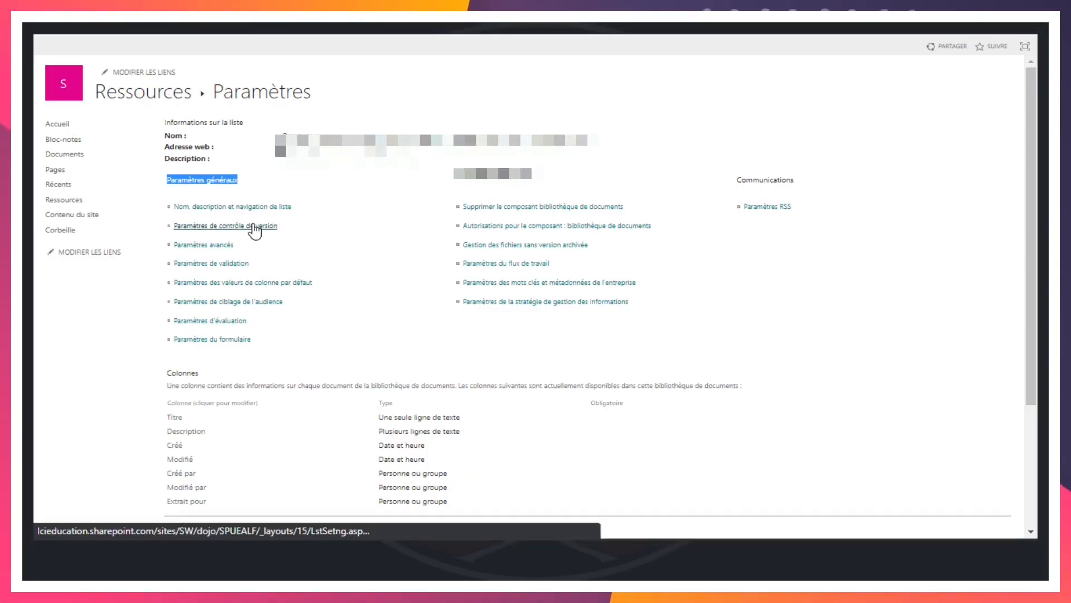
Examine the library's version control settings, covering content approval, document version history and the number of major versions kept
left_click(255, 226)
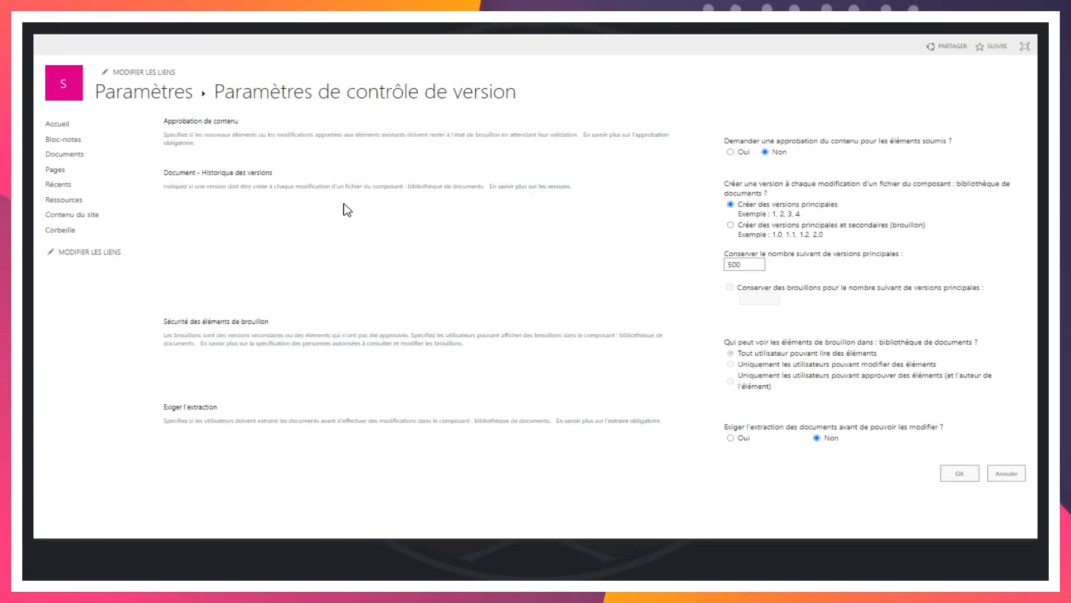
left_click_drag(163, 118, 272, 174)
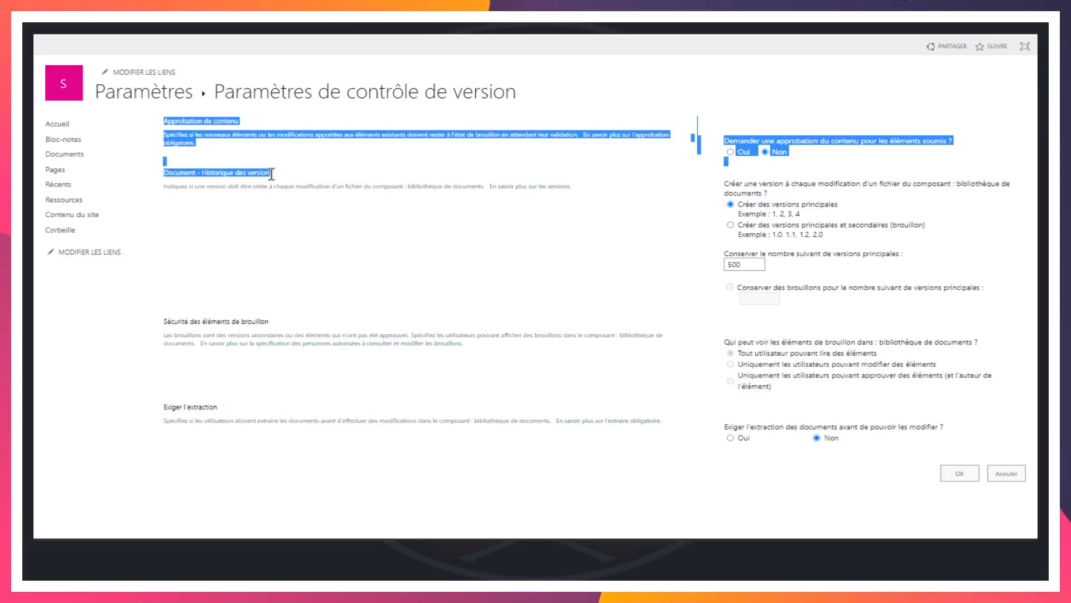
left_click(310, 226)
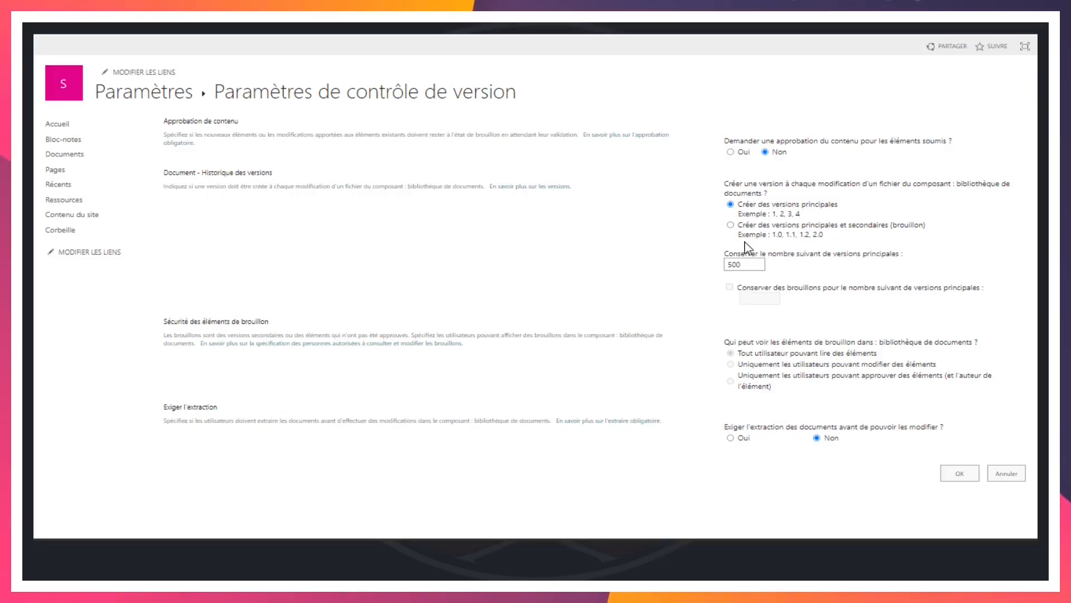
left_click_drag(706, 253, 902, 252)
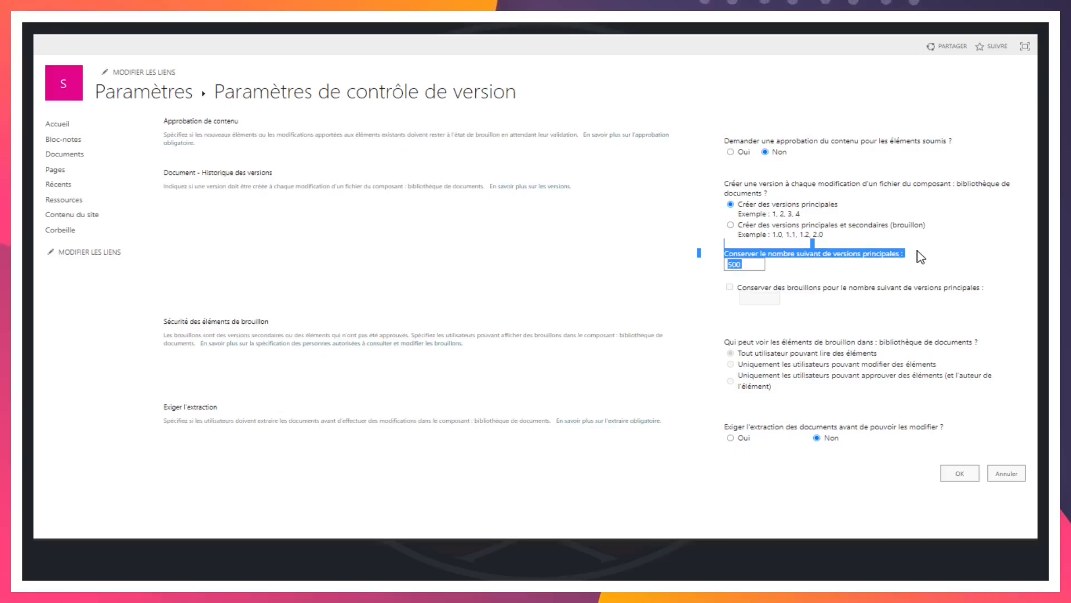
left_click(902, 254)
triple_click(903, 253)
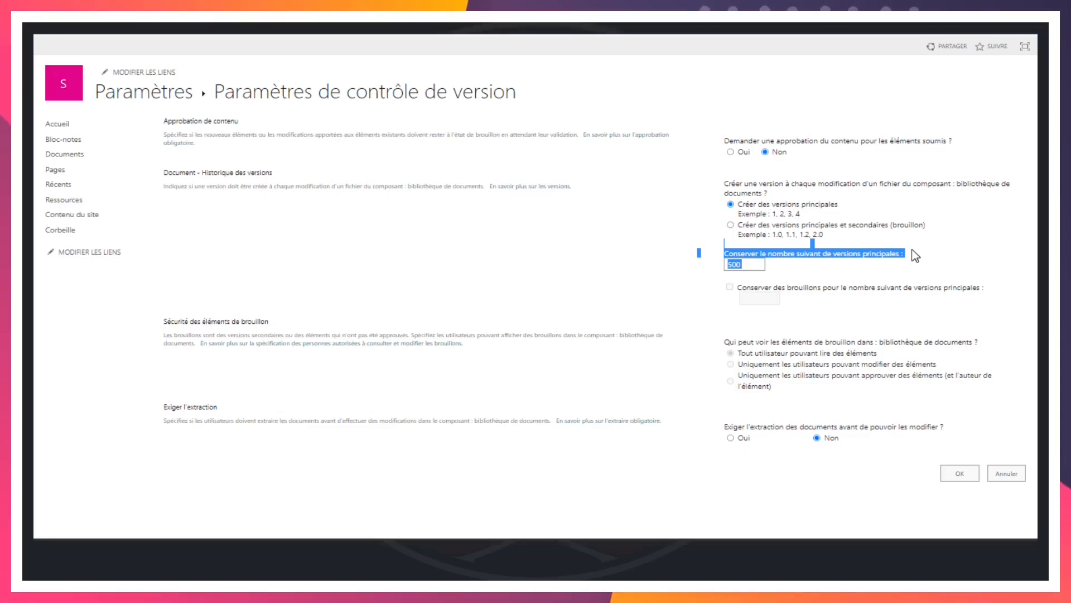
double_click(759, 265)
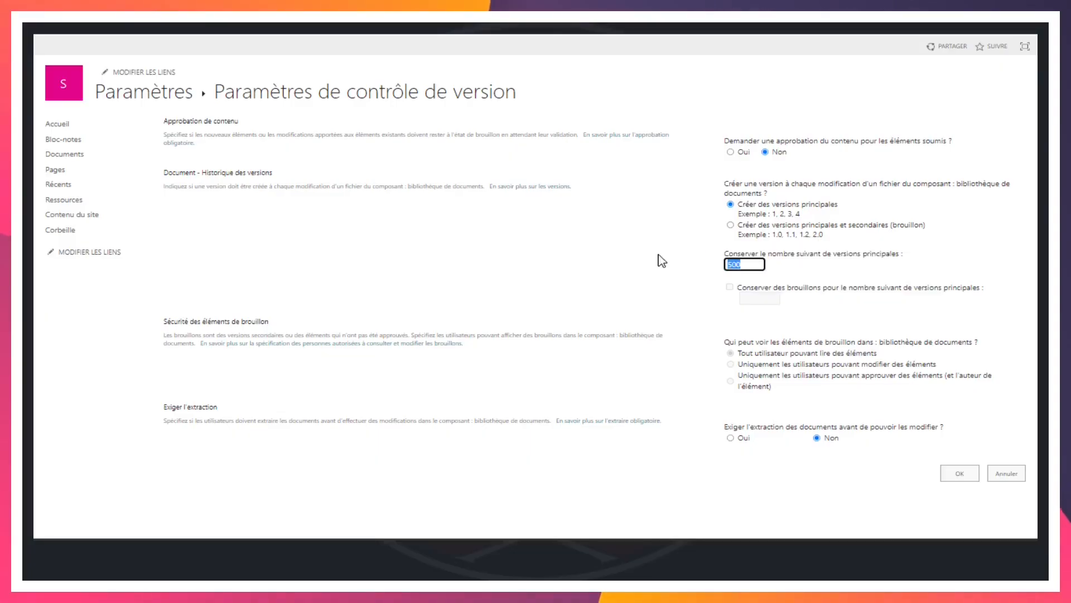
left_click(753, 266)
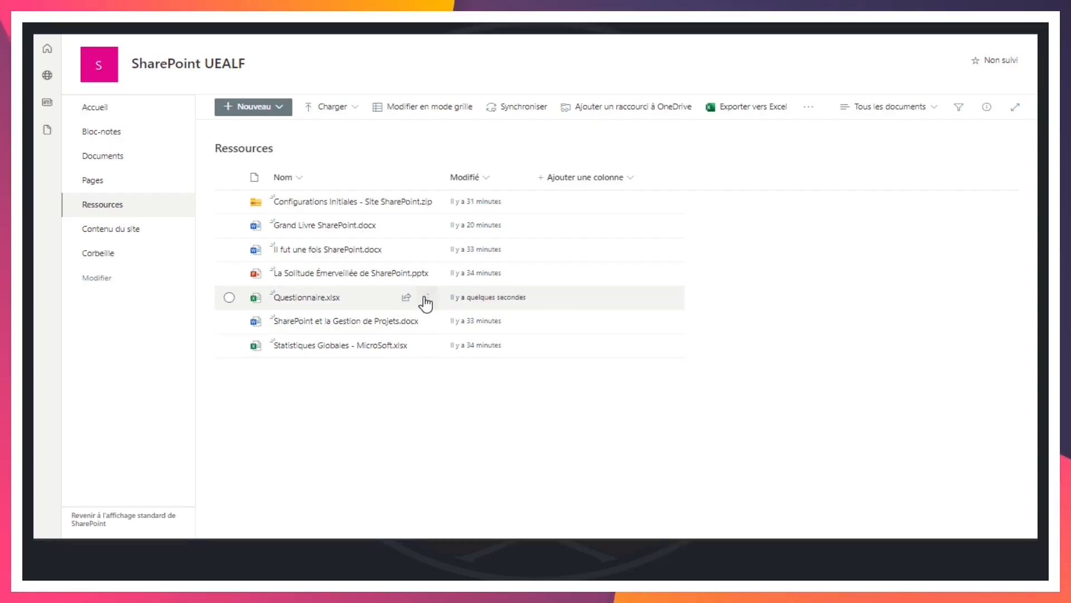
Review the file actions available for Questionnaire.xlsx in the Ressources library, including deletion, and deselect the file
mouse_move(304, 307)
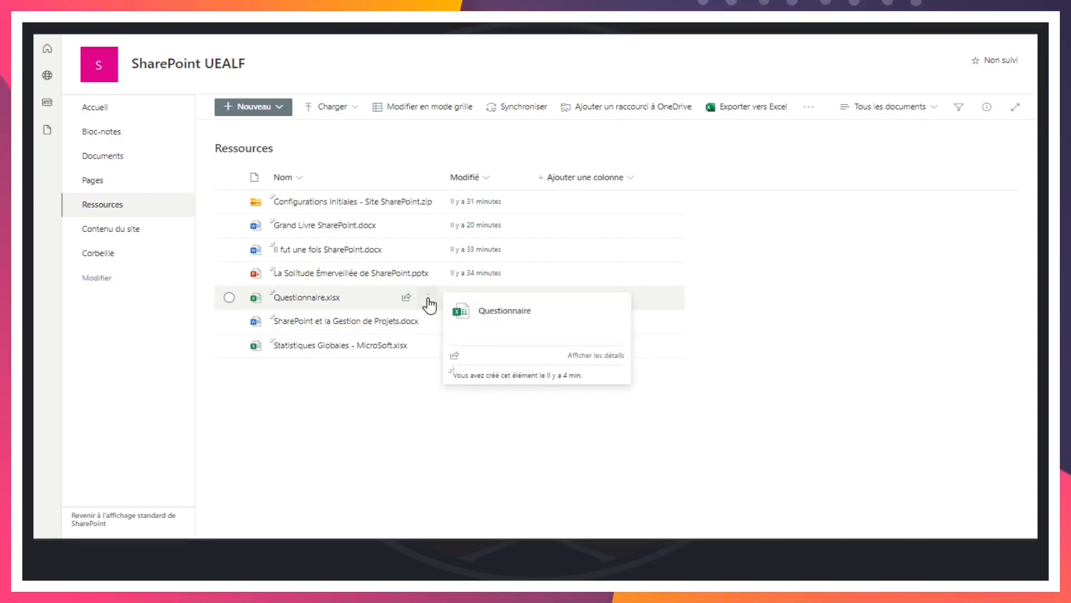
left_click(428, 298)
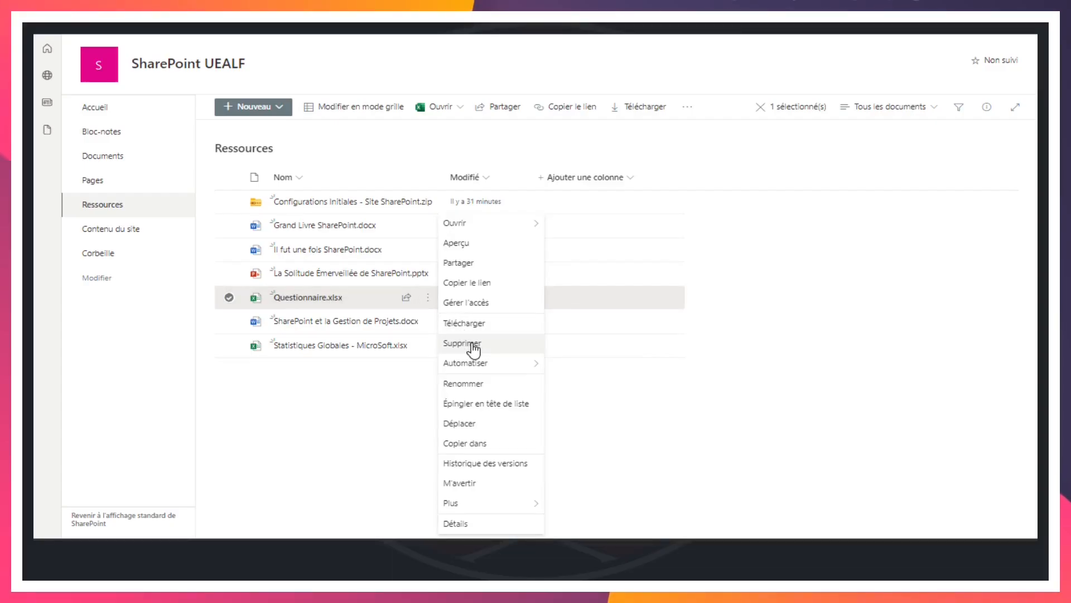
left_click(425, 360)
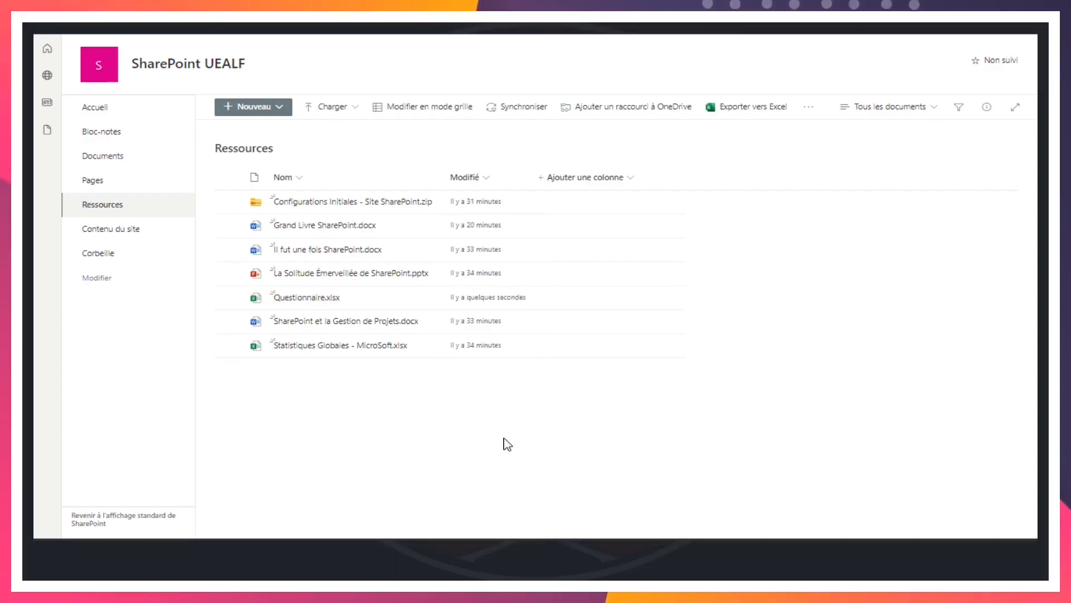
left_click(230, 298)
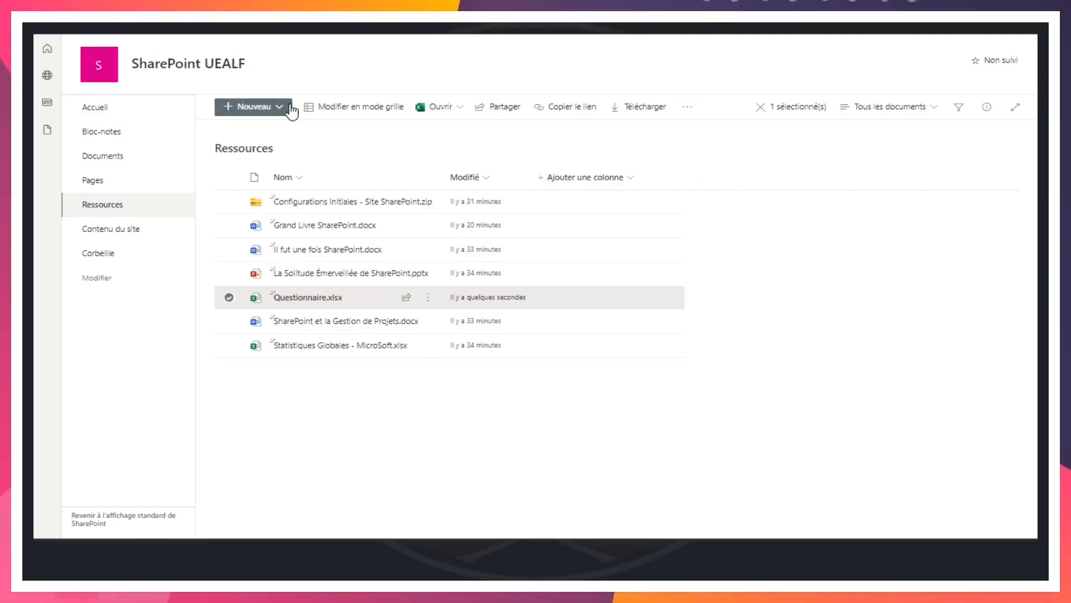
left_click(689, 110)
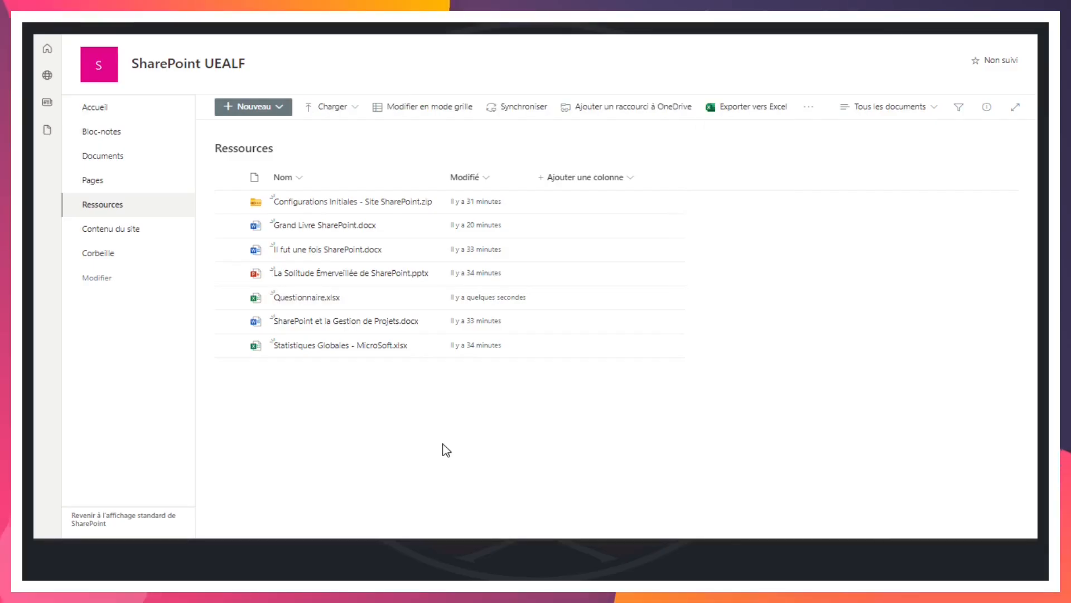
Delete Questionnaire.xlsx from the Ressources library, sending it to the site's recycle bin
mouse_move(296, 302)
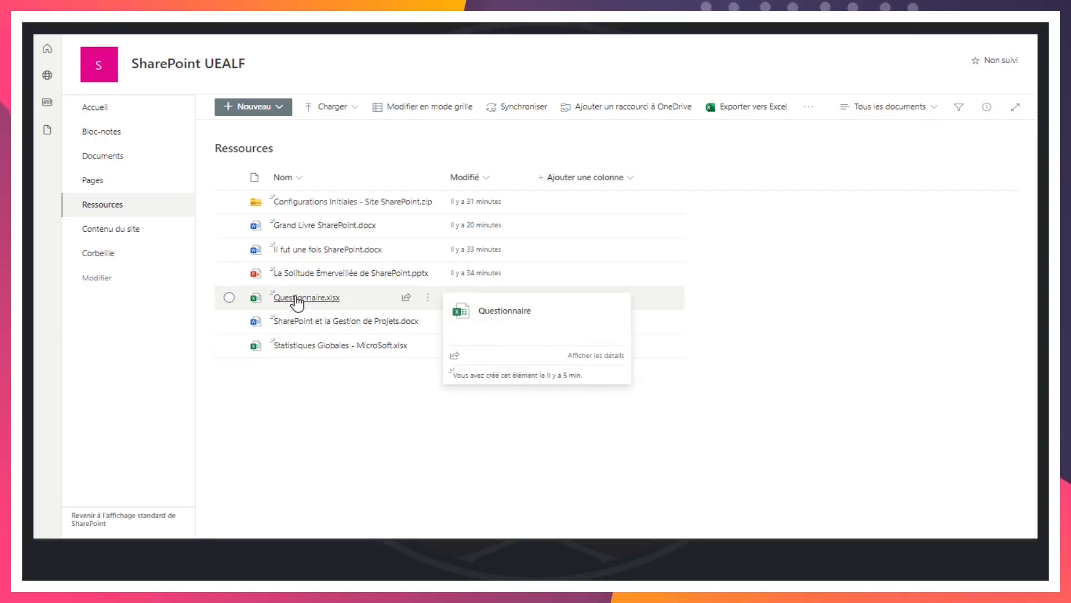
right_click(296, 302)
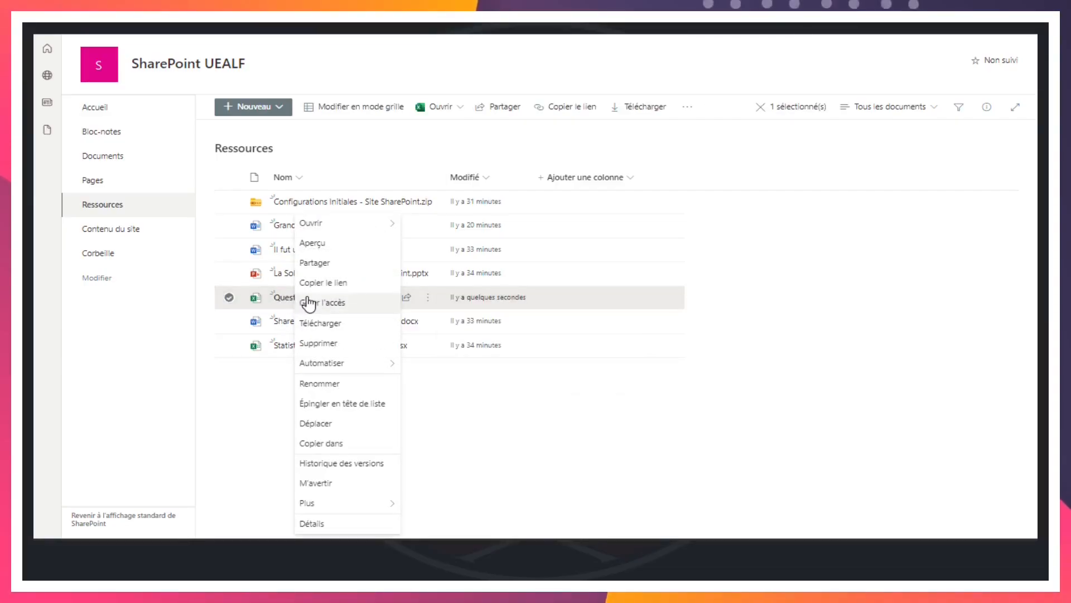
left_click(335, 343)
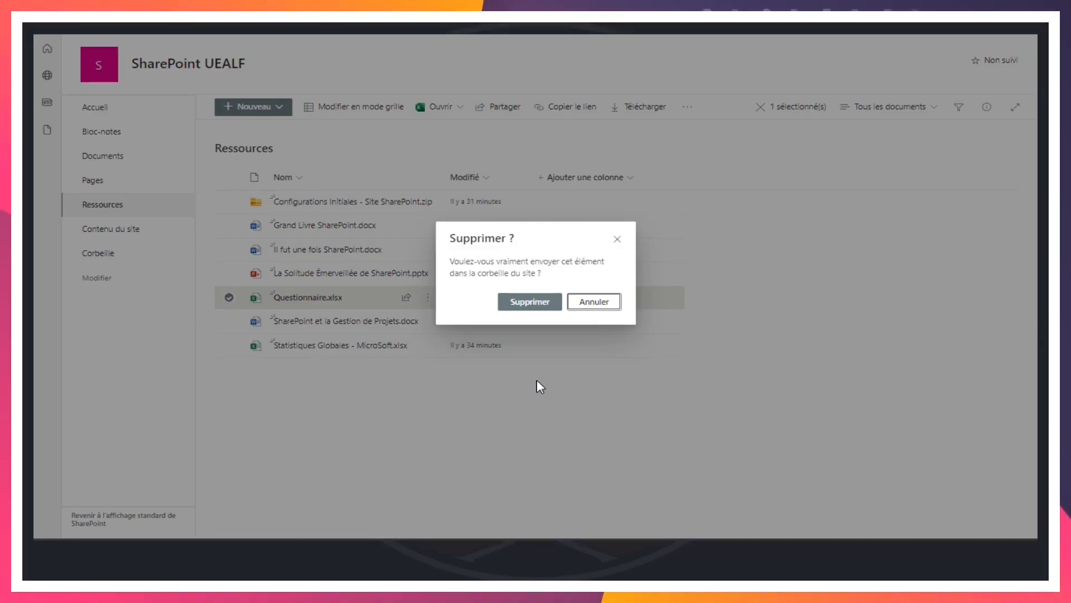
left_click(530, 302)
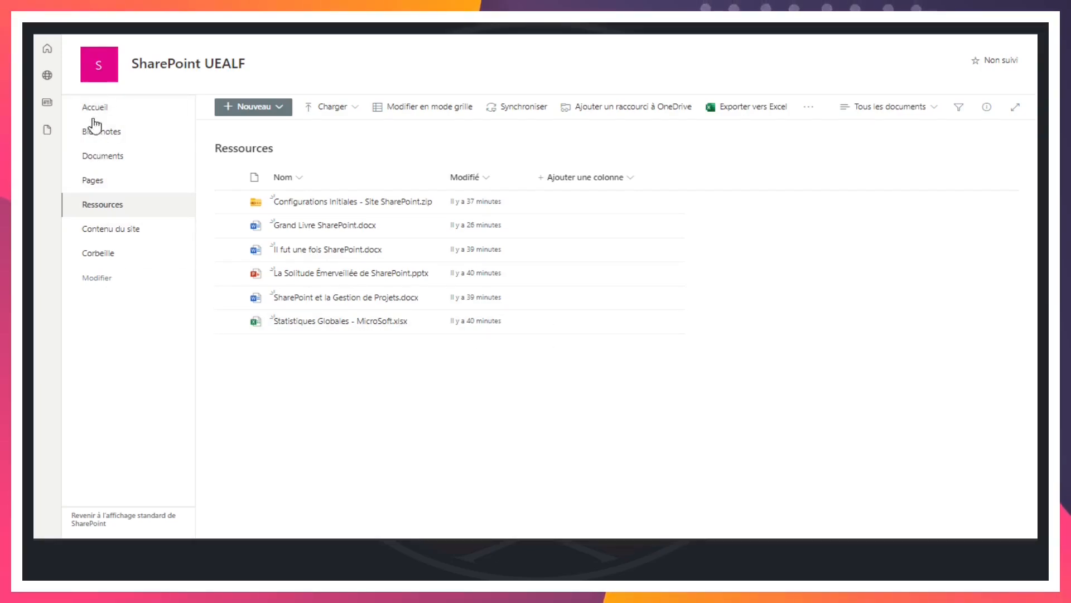
Restore Questionnaire.xlsx from the site's recycle bin to the Ressources library
left_click(99, 255)
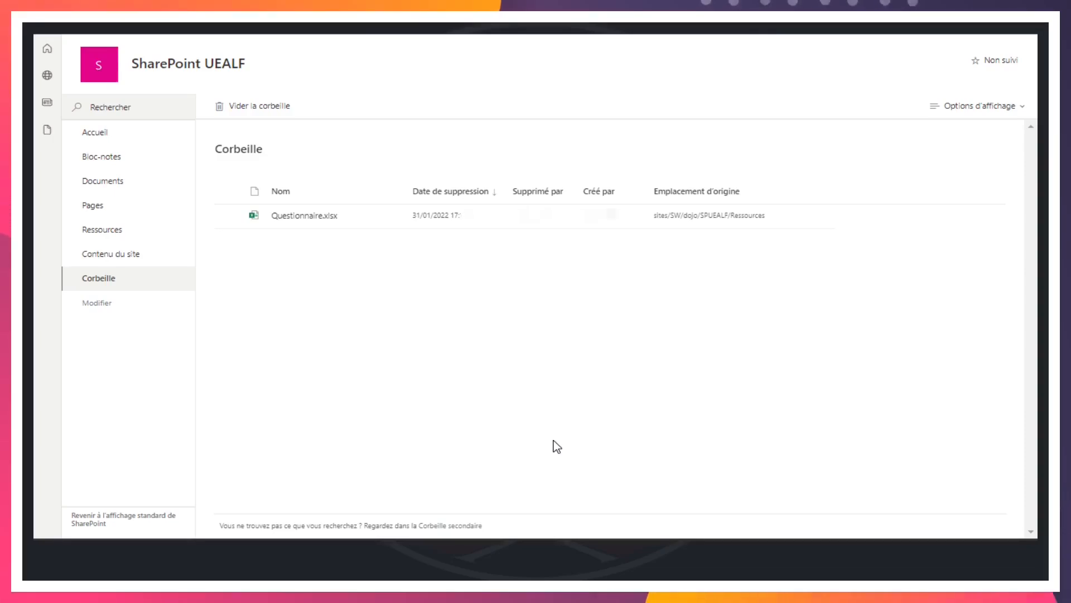
right_click(284, 217)
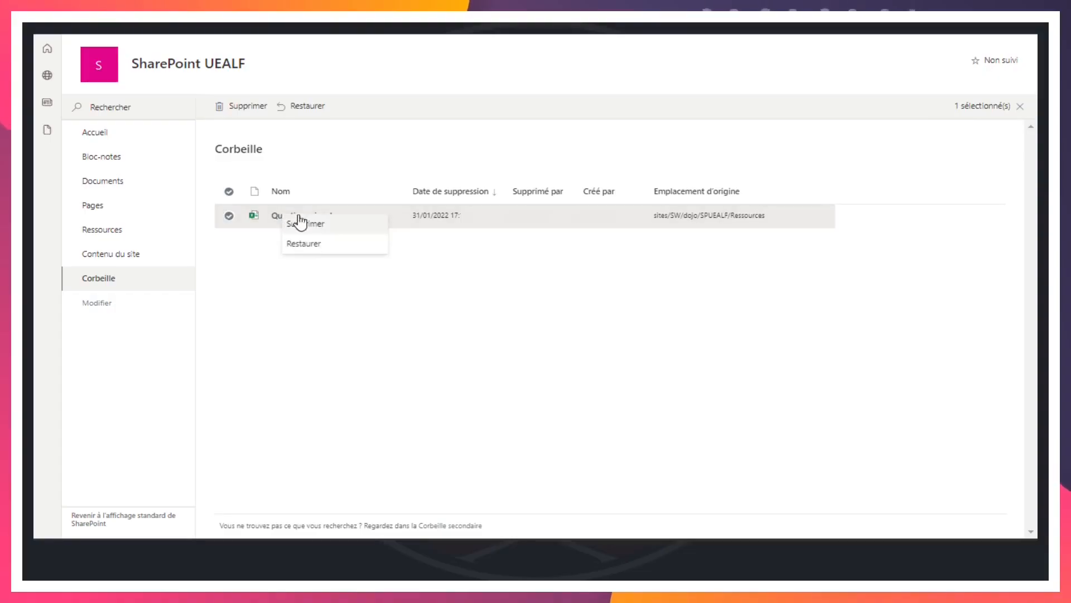
left_click(317, 246)
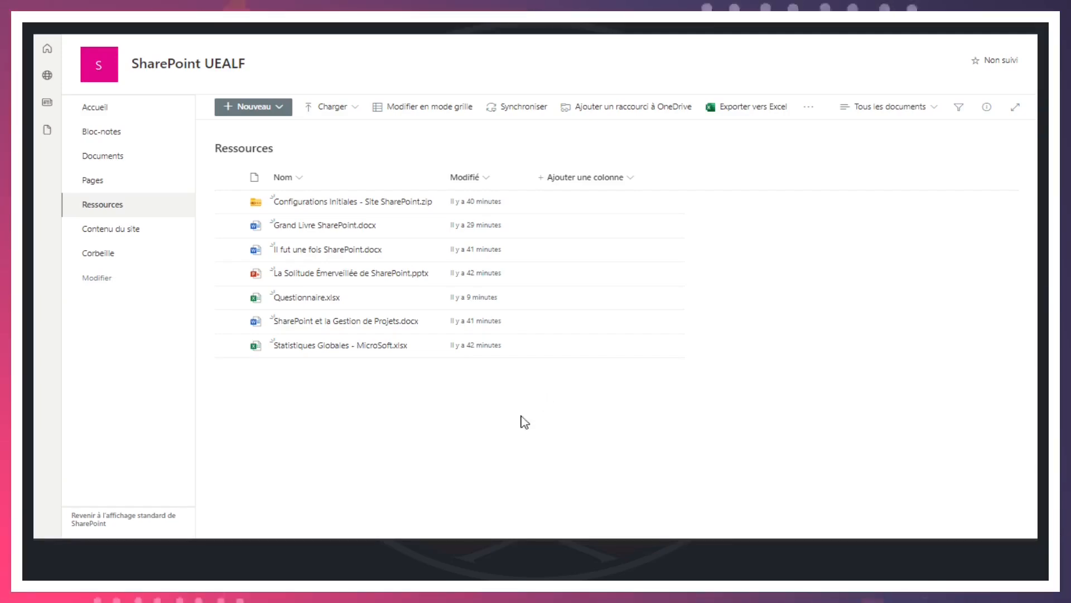
Review the options for creating or uploading a folder in the Ressources library without choosing any
left_click(290, 111)
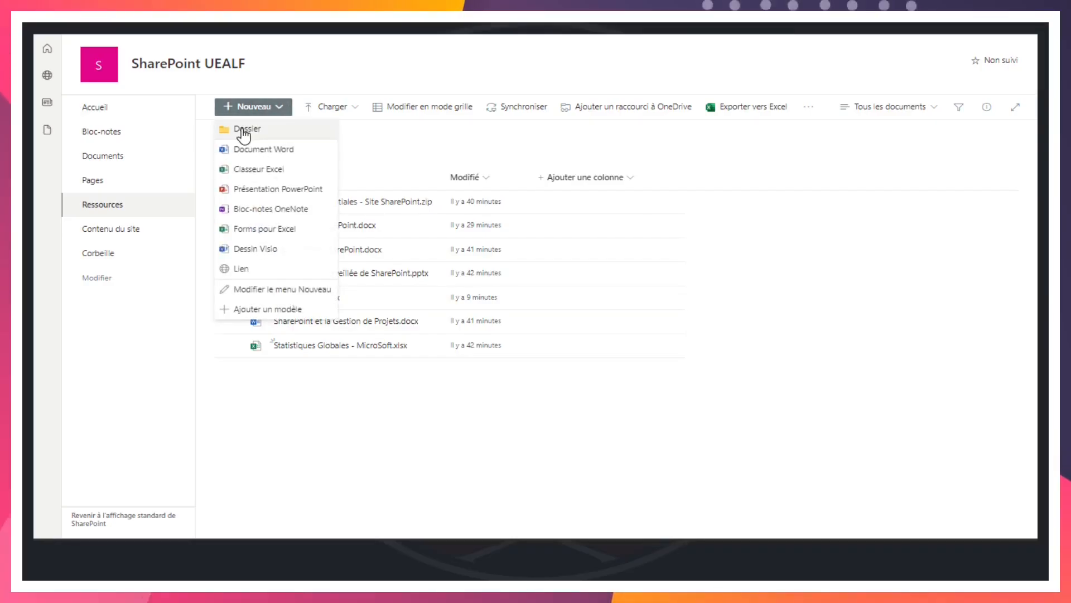
left_click(682, 406)
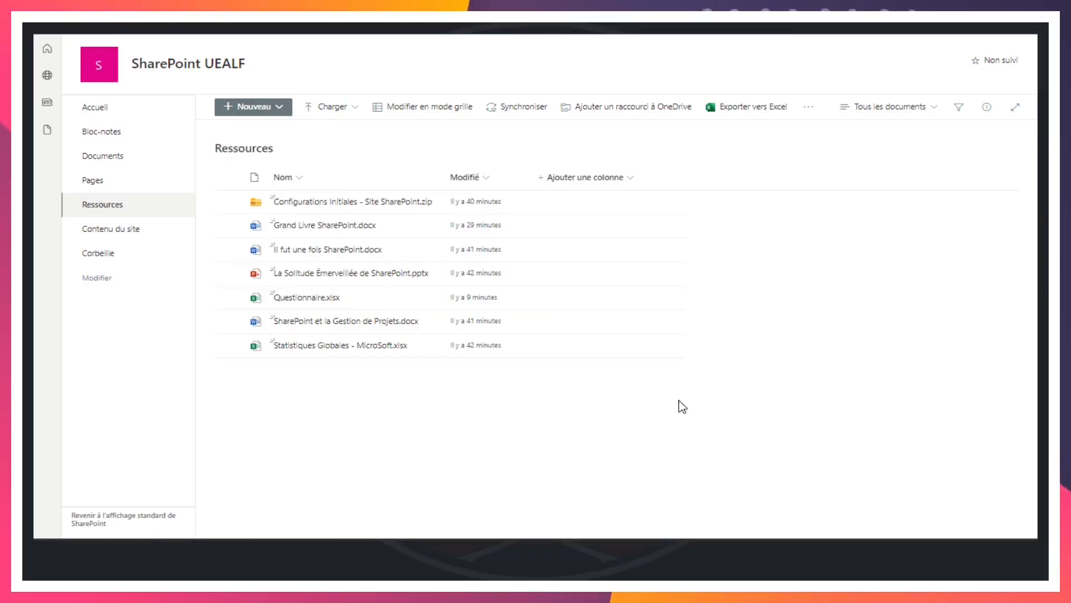
left_click(357, 108)
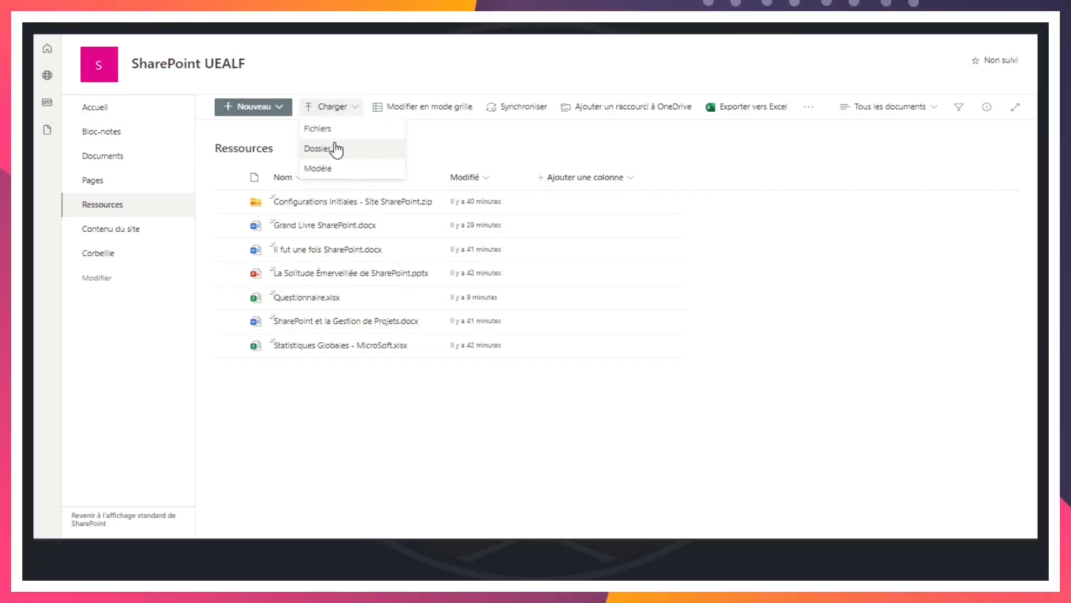
left_click(649, 356)
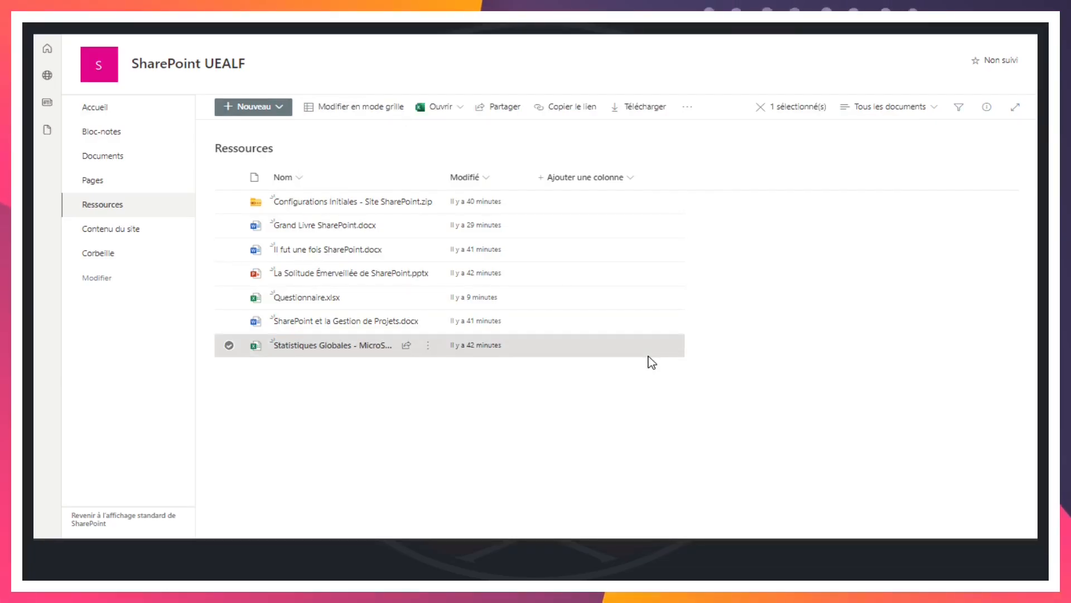
Switch to File Explorer, check the contents of the Module 01 folder in spuealf, and move the window clear of the library's file list
key("alt+Tab")
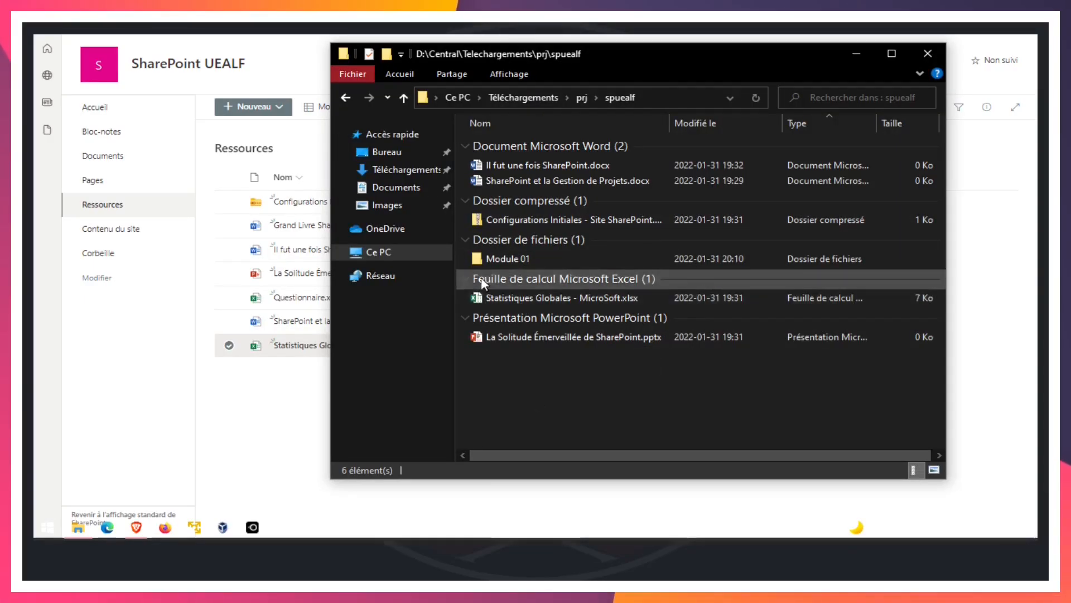
double_click(487, 259)
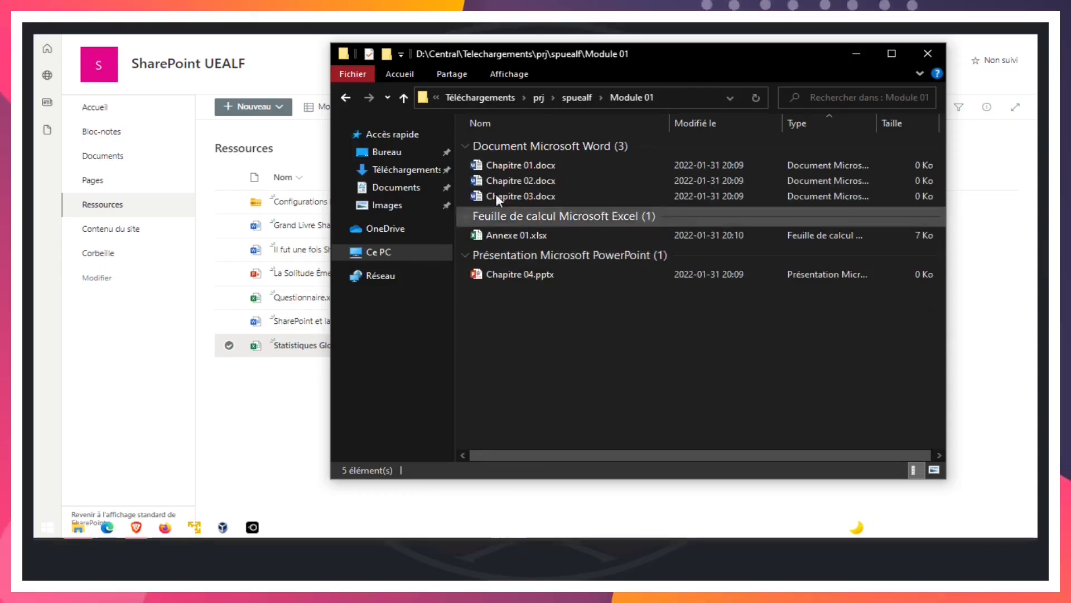
left_click(580, 97)
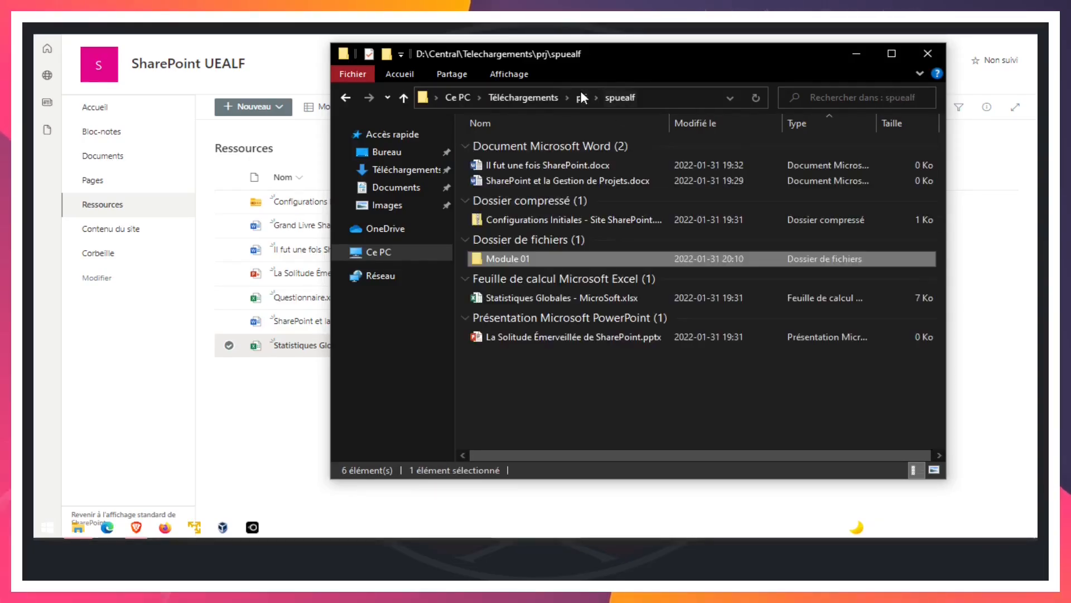
left_click_drag(644, 56, 745, 55)
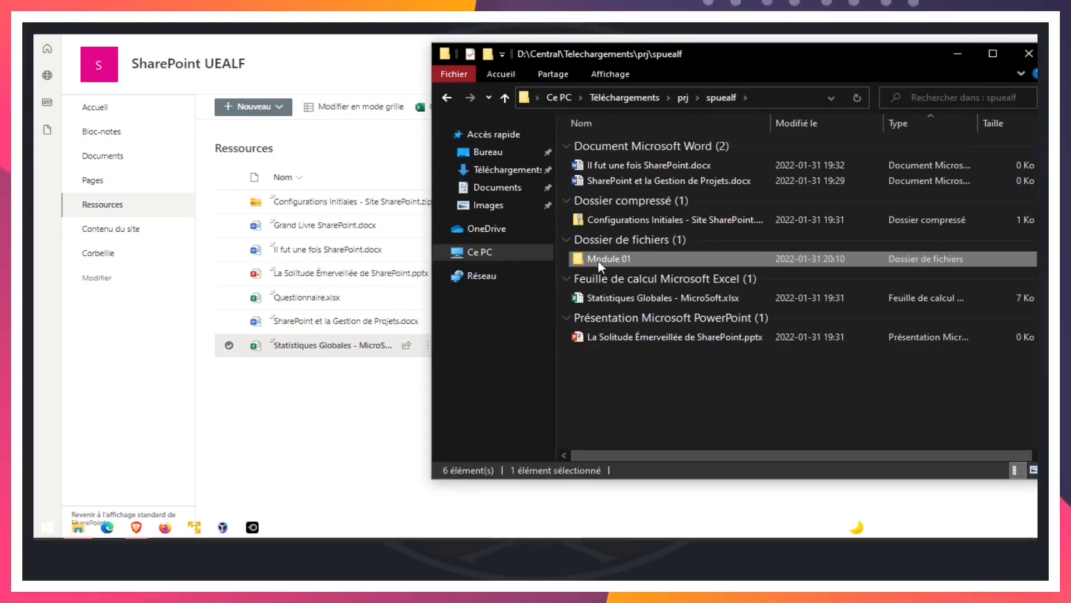
Upload the local Module 01 folder from File Explorer to the Ressources library and compare its files with the local copy
left_click_drag(613, 257, 315, 448)
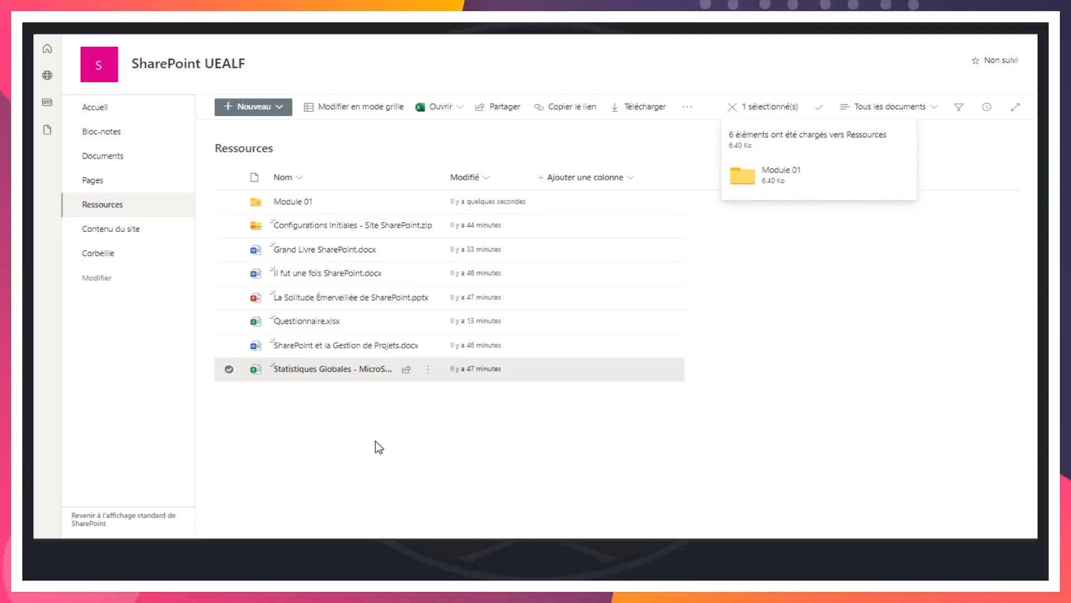
left_click(433, 448)
key("alt+Tab")
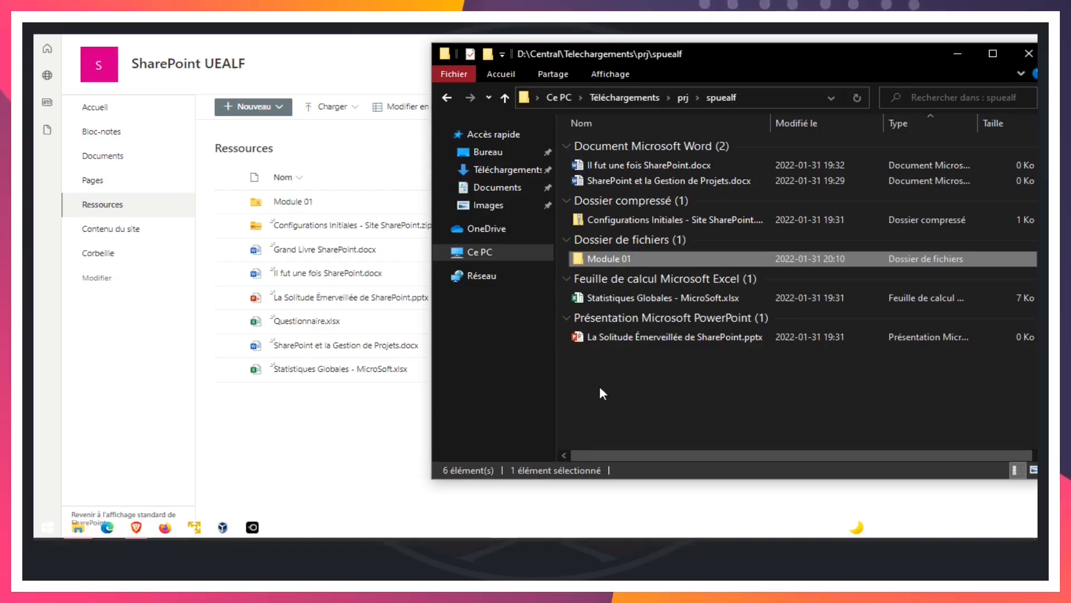
double_click(625, 260)
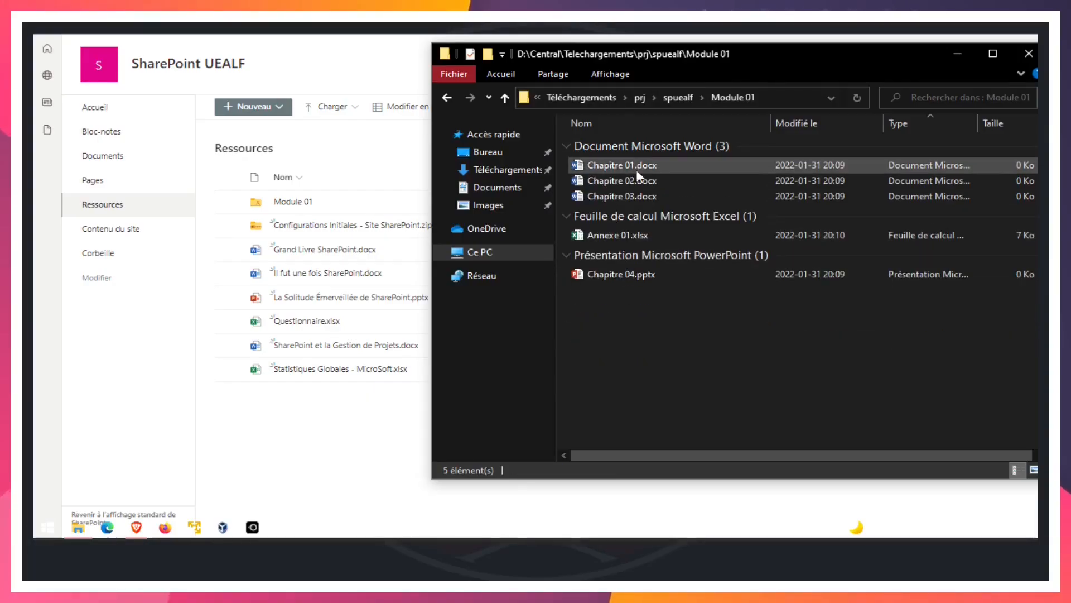
left_click(411, 381)
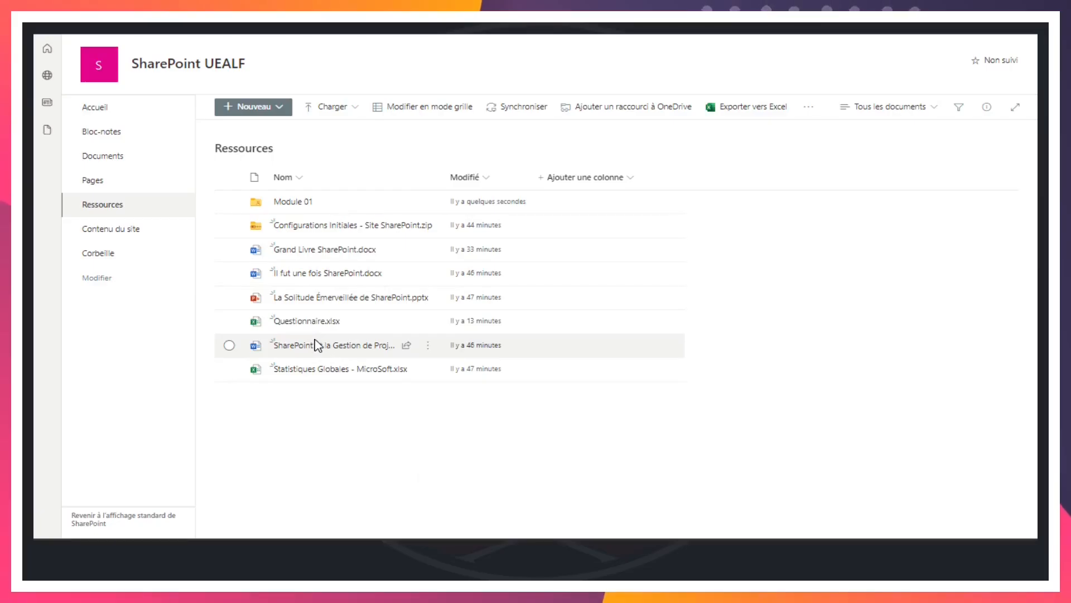
left_click(296, 203)
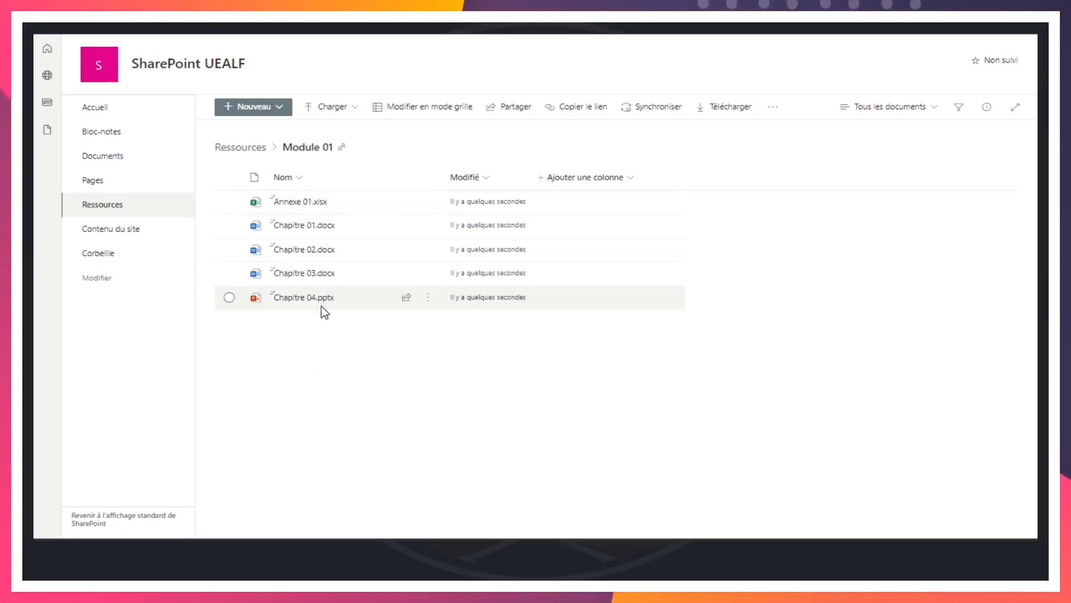
left_click(245, 147)
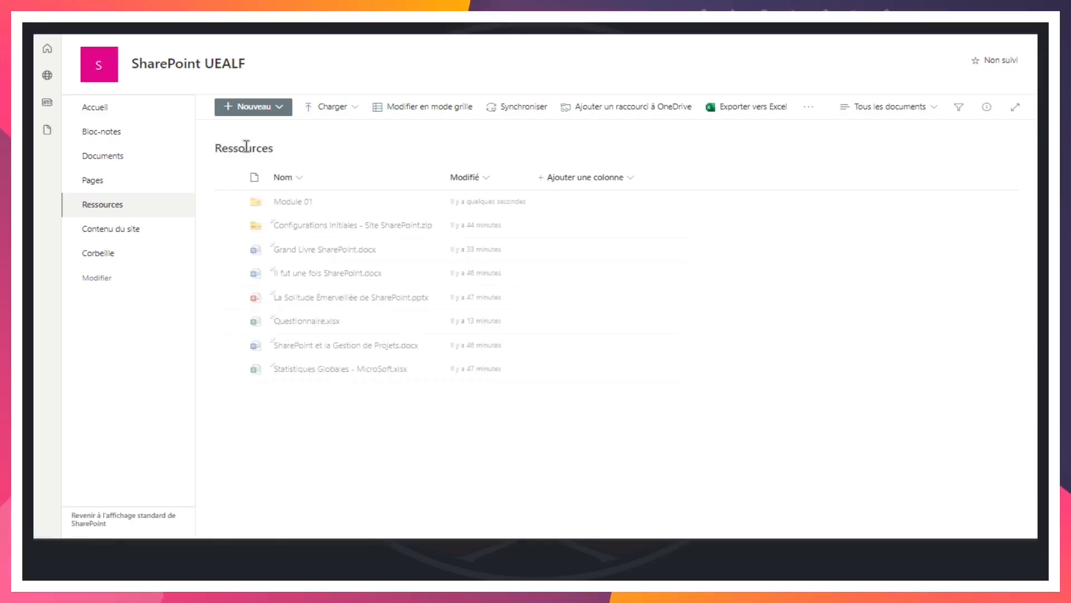
Review the upload options and the new-item options of the Ressources library without choosing any
left_click(354, 109)
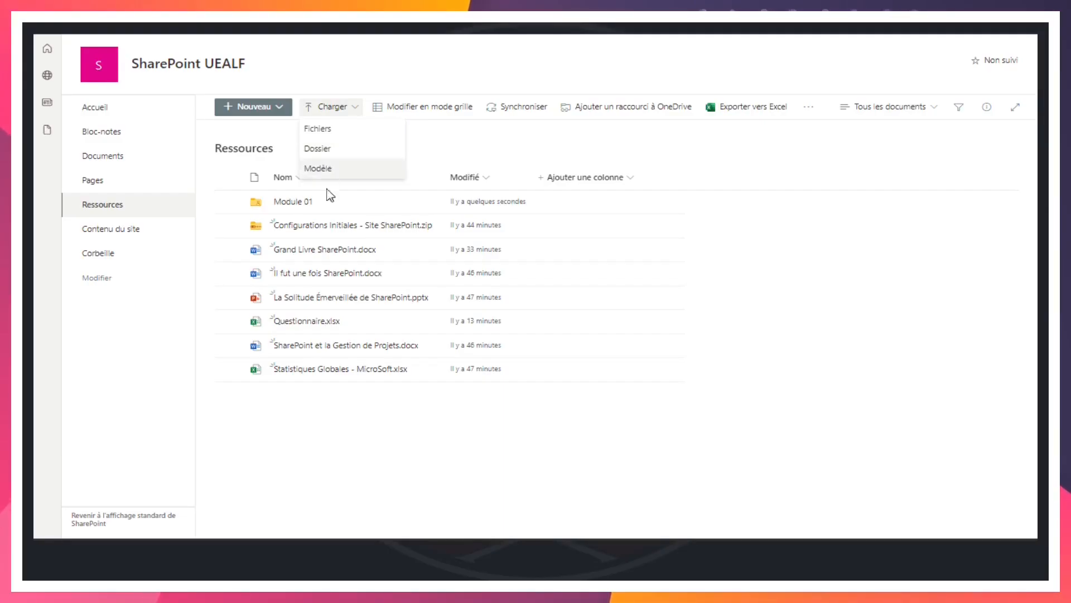
left_click(335, 465)
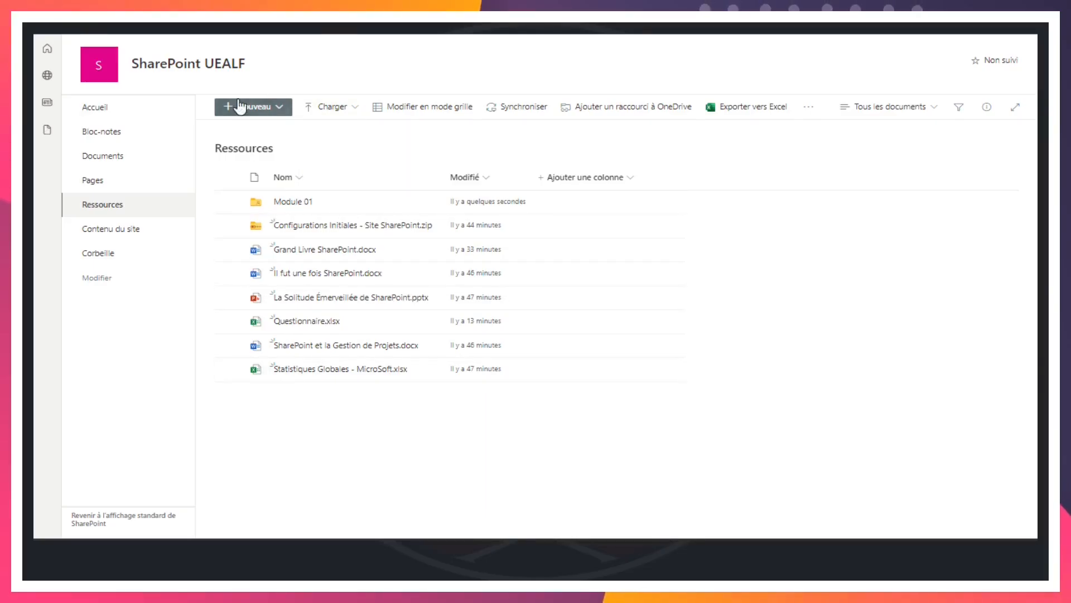
left_click(282, 111)
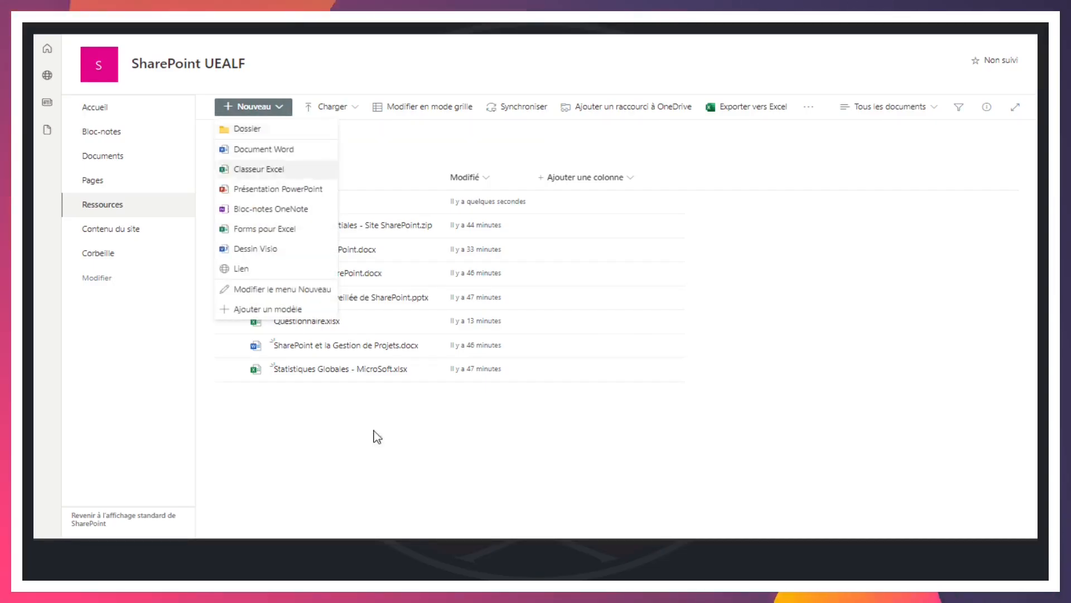
left_click(388, 448)
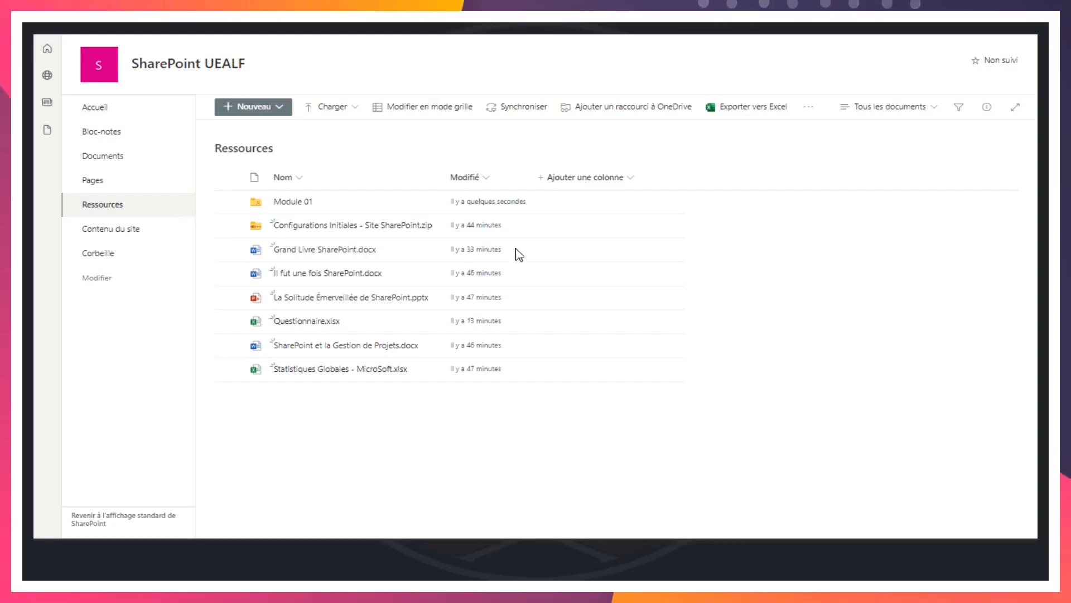
Create a new folder named Module 02 in the Ressources library
left_click(280, 110)
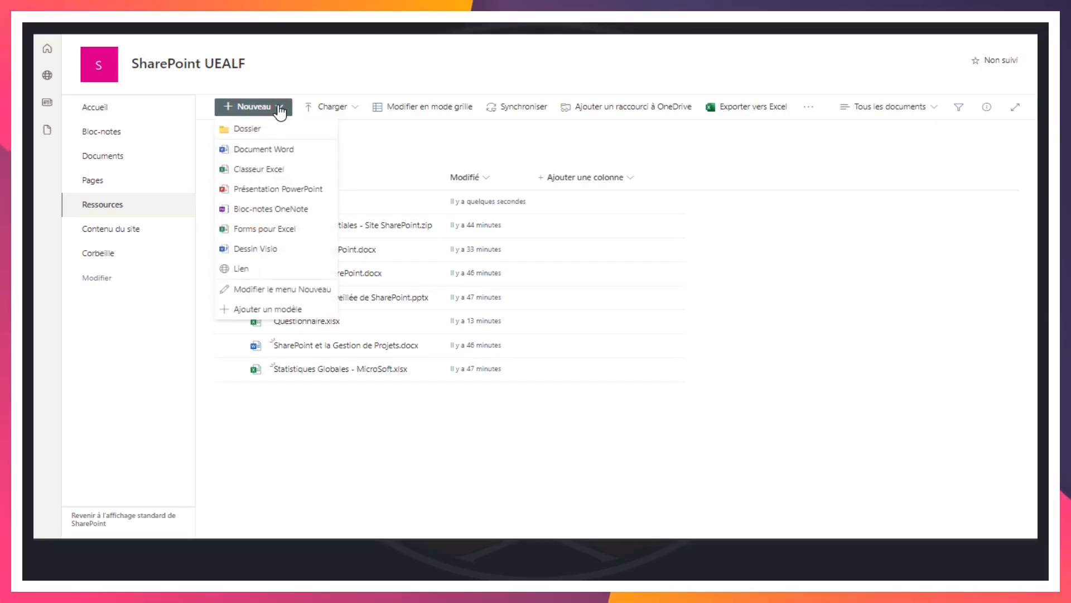
left_click(251, 130)
type("Module 02")
key("Return")
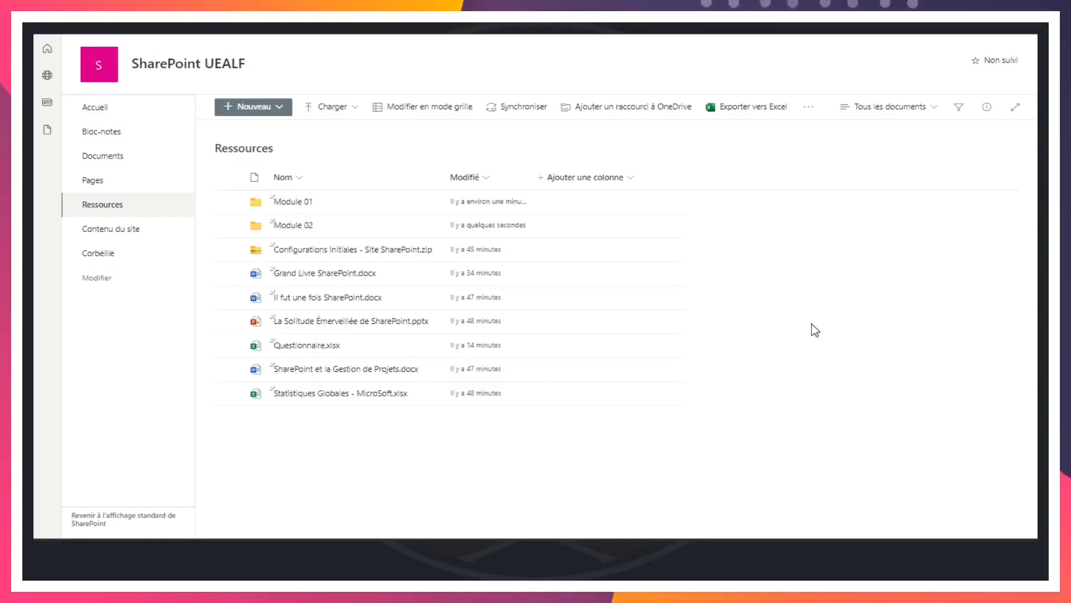
Modify the Tous les documents view of the Ressources library to show all items without folders, and save the view
left_click(926, 108)
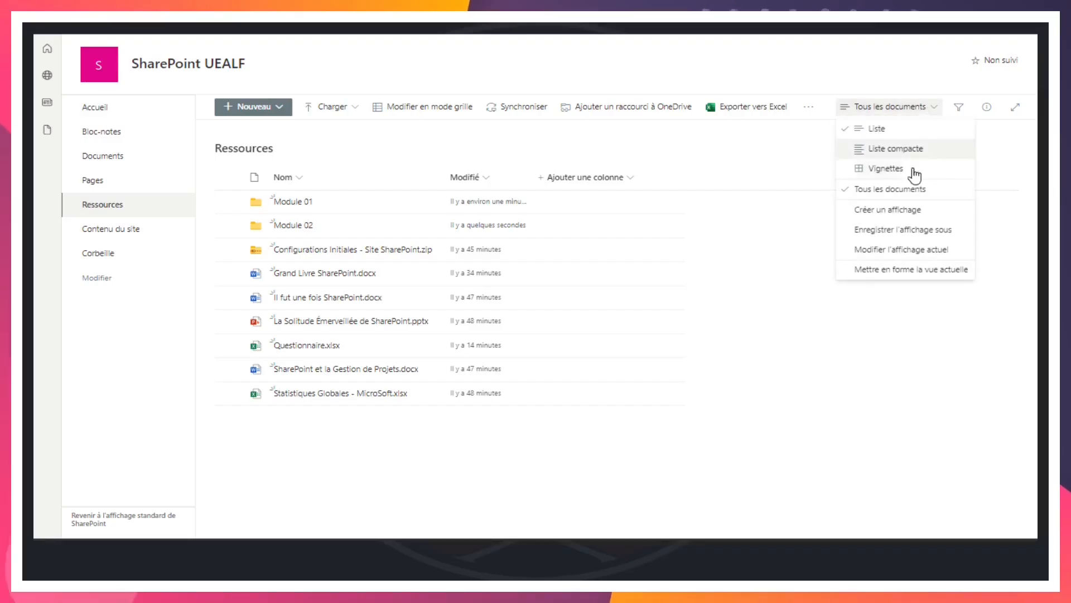
left_click(899, 250)
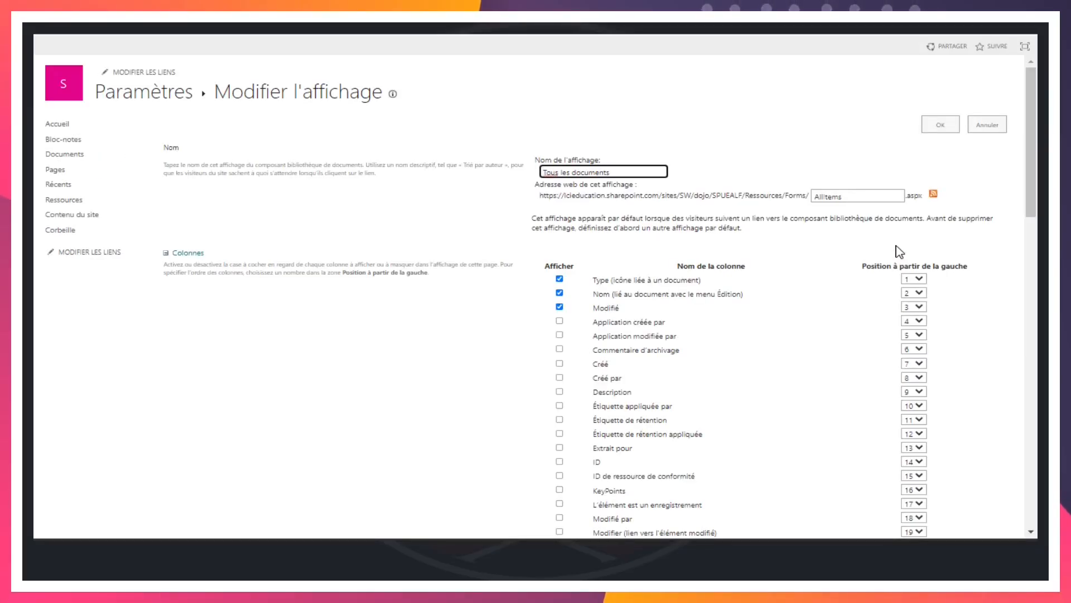
scroll(900, 251, "down", 20)
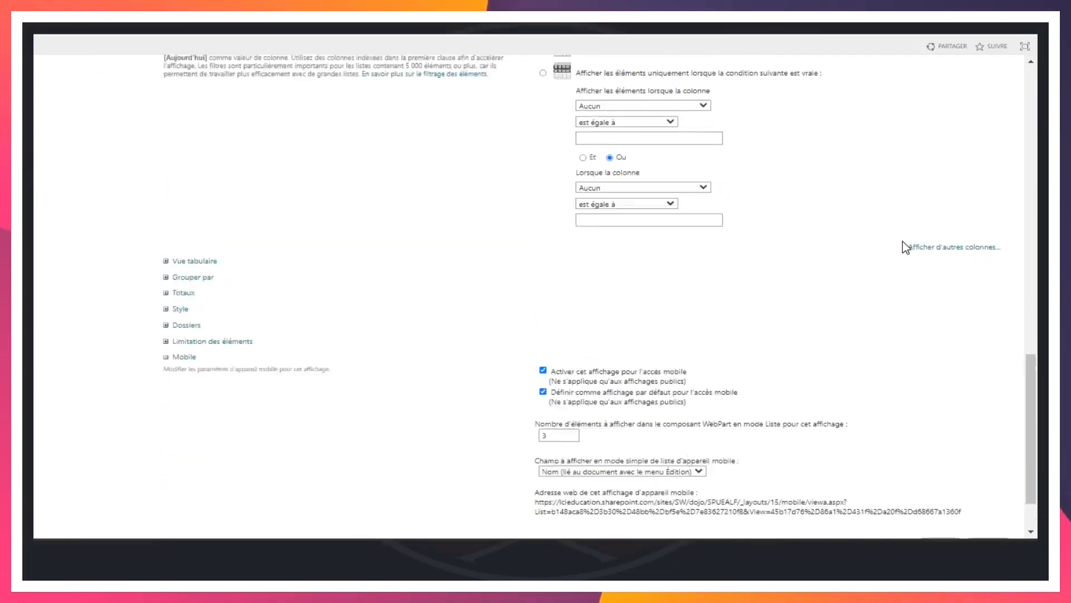
scroll(906, 247, "down", 3)
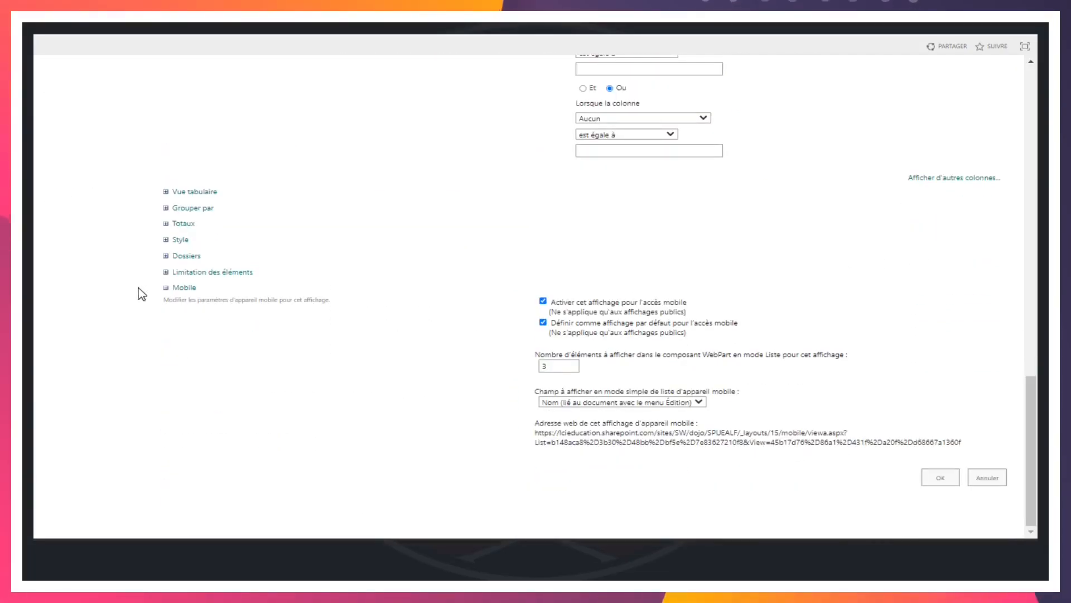
left_click(167, 255)
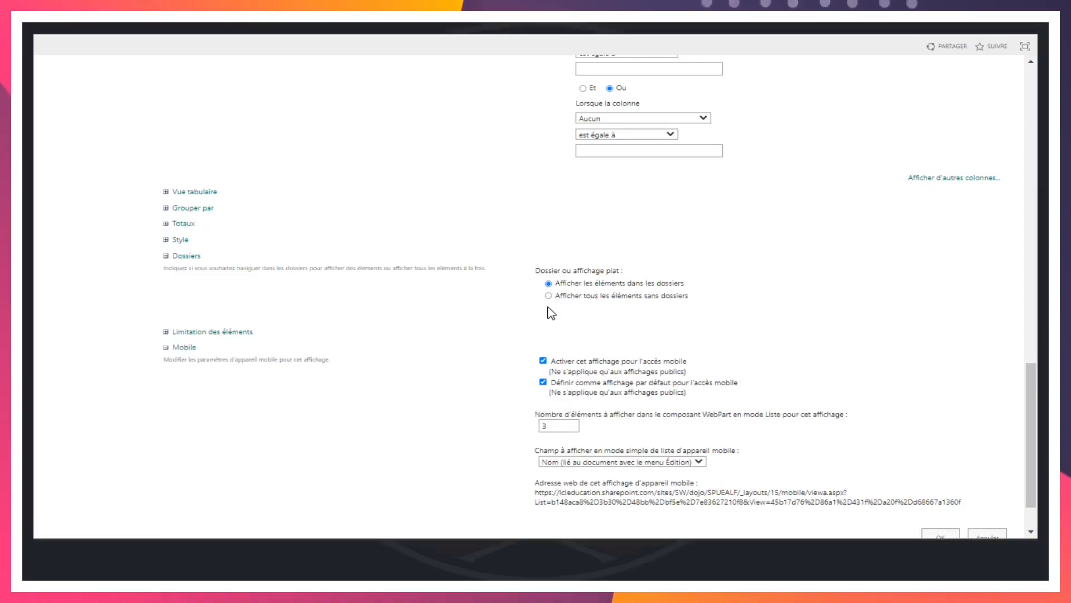
scroll(912, 391, "down", 1)
left_click(936, 477)
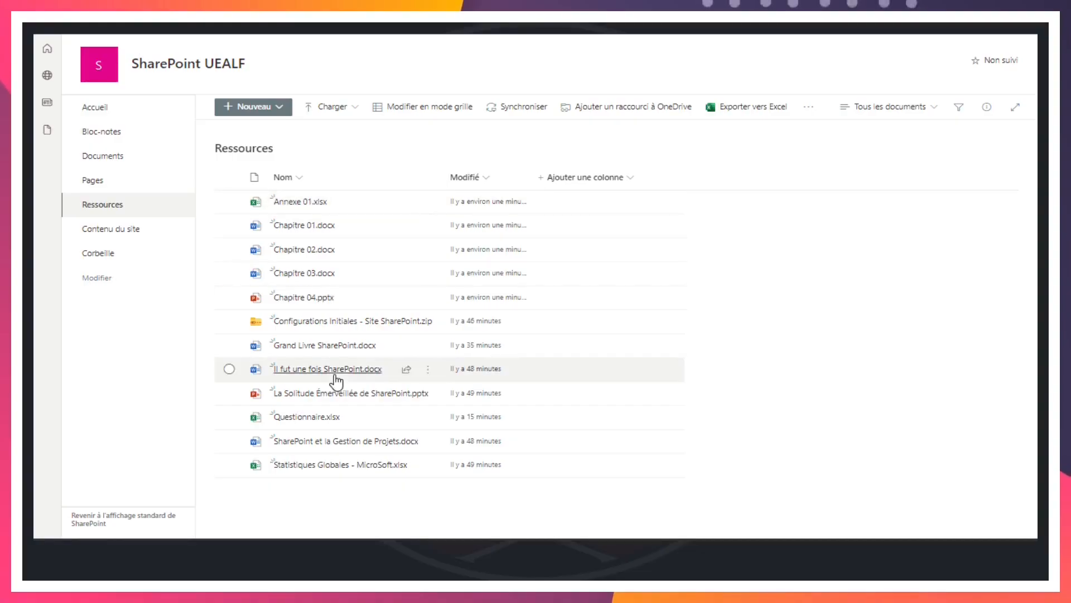
mouse_move(336, 382)
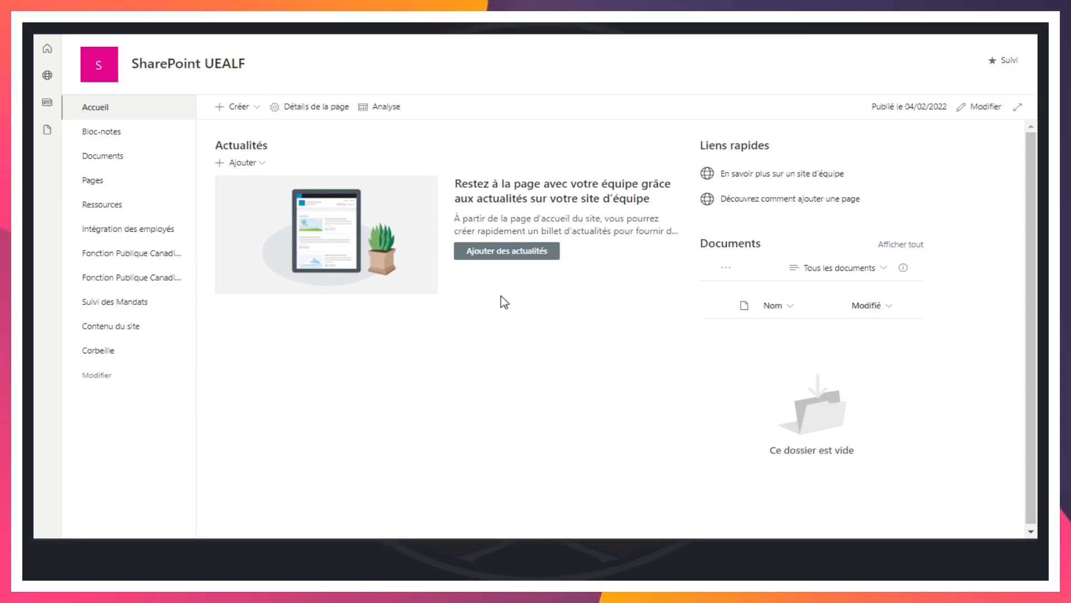
Open the site contents, review the actions for the Ressources library, and bring up its deletion confirmation but dismiss it without deleting
left_click(118, 330)
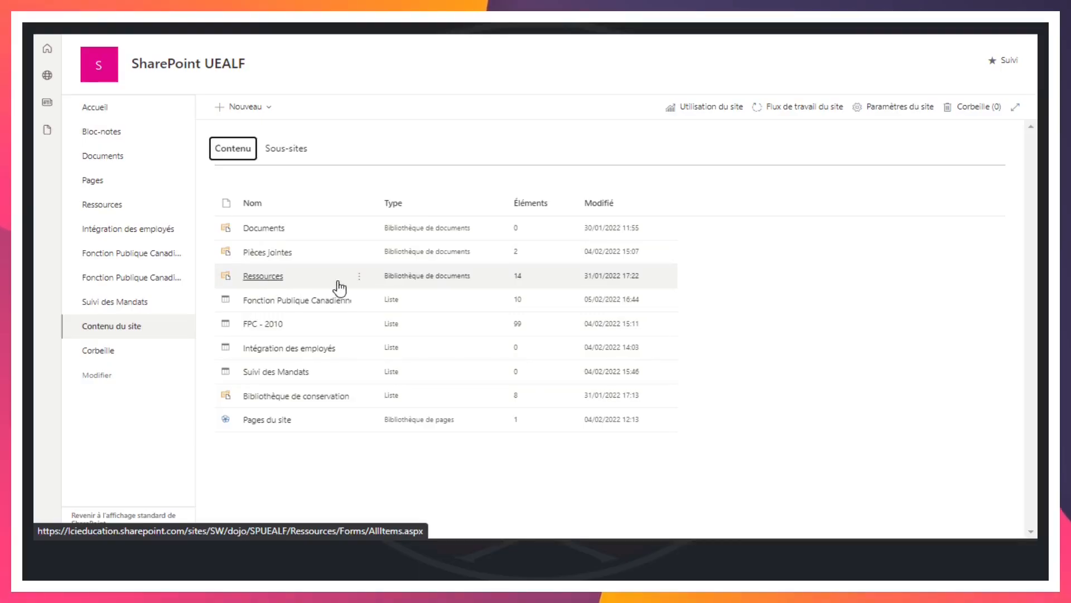
right_click(290, 279)
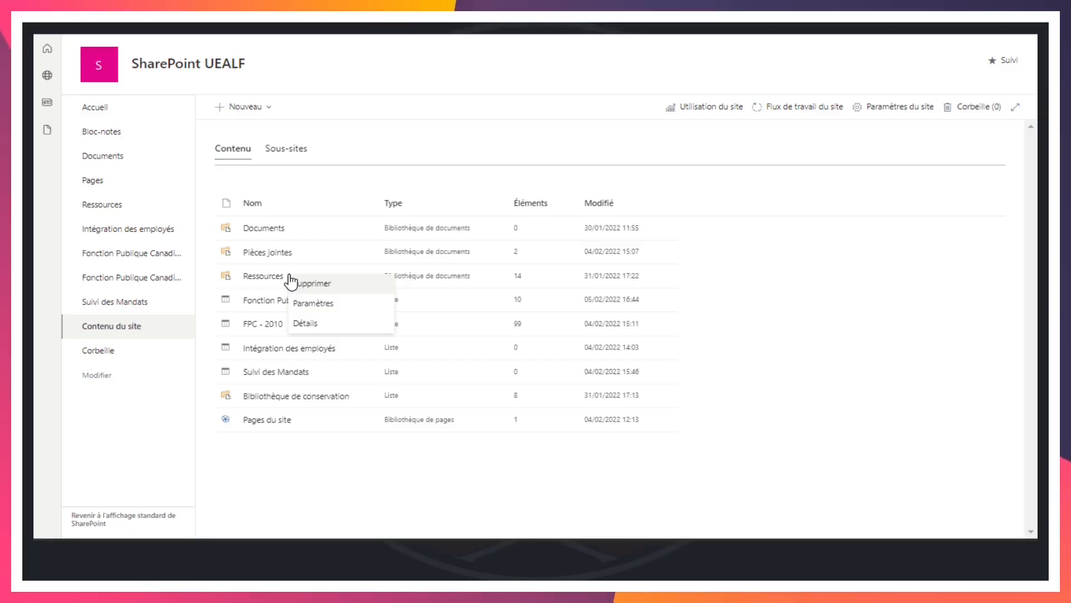
left_click(870, 336)
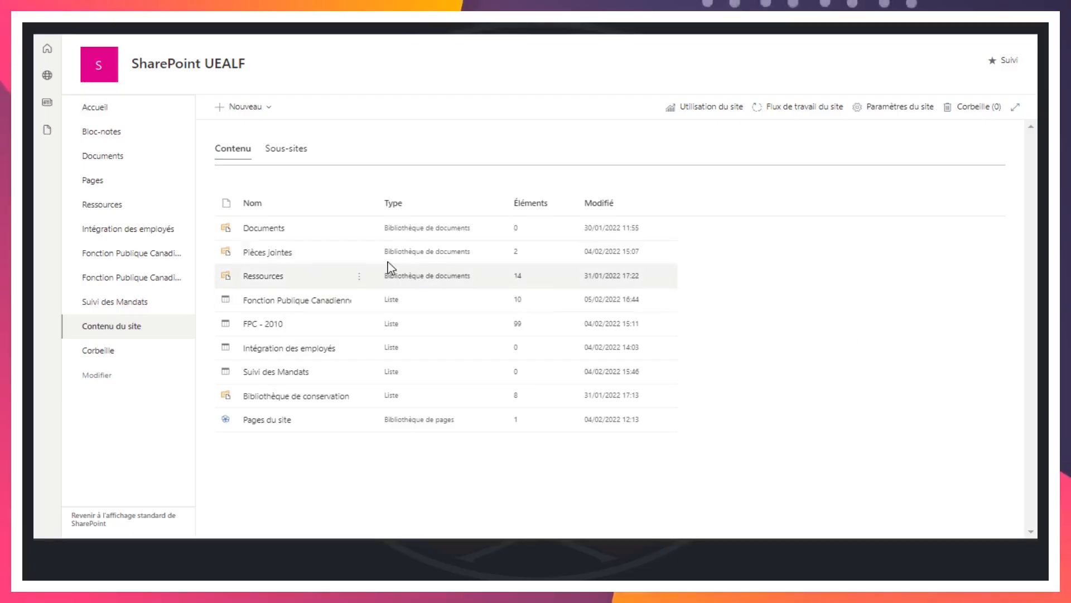
left_click(359, 280)
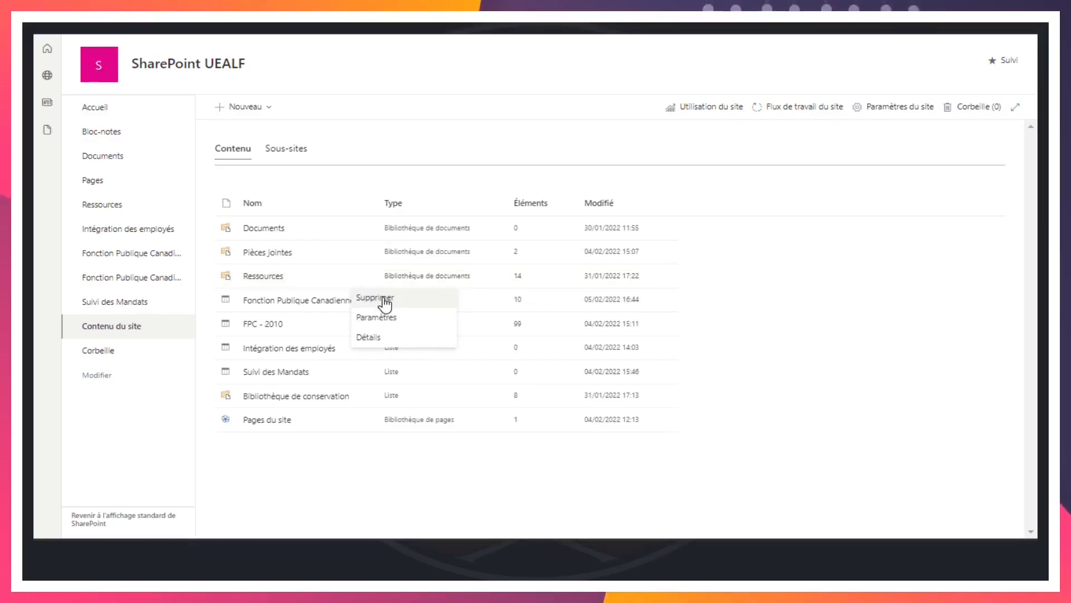
left_click(375, 298)
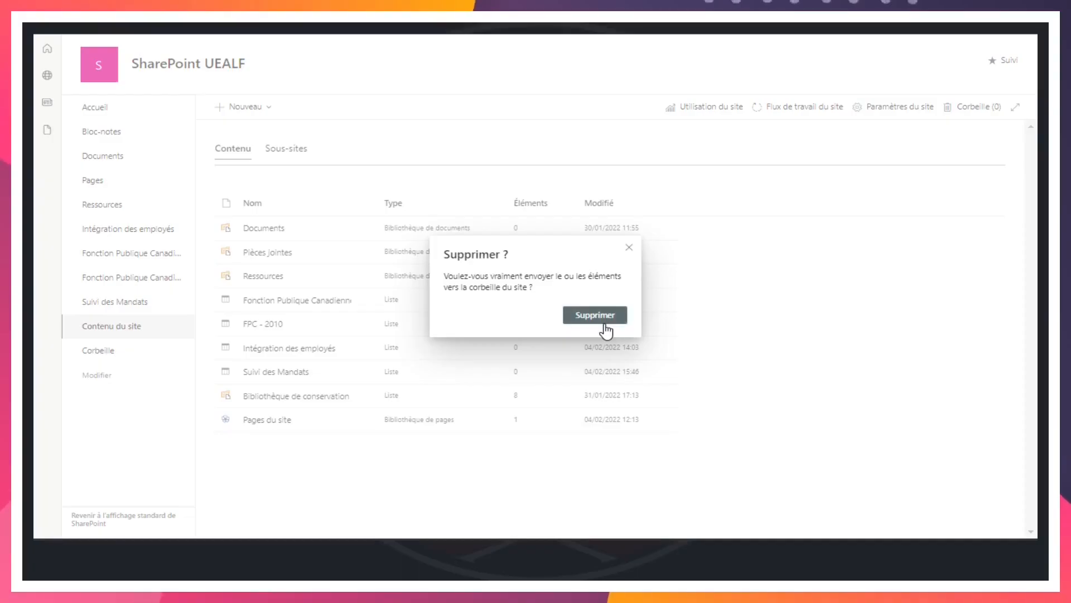
left_click(629, 250)
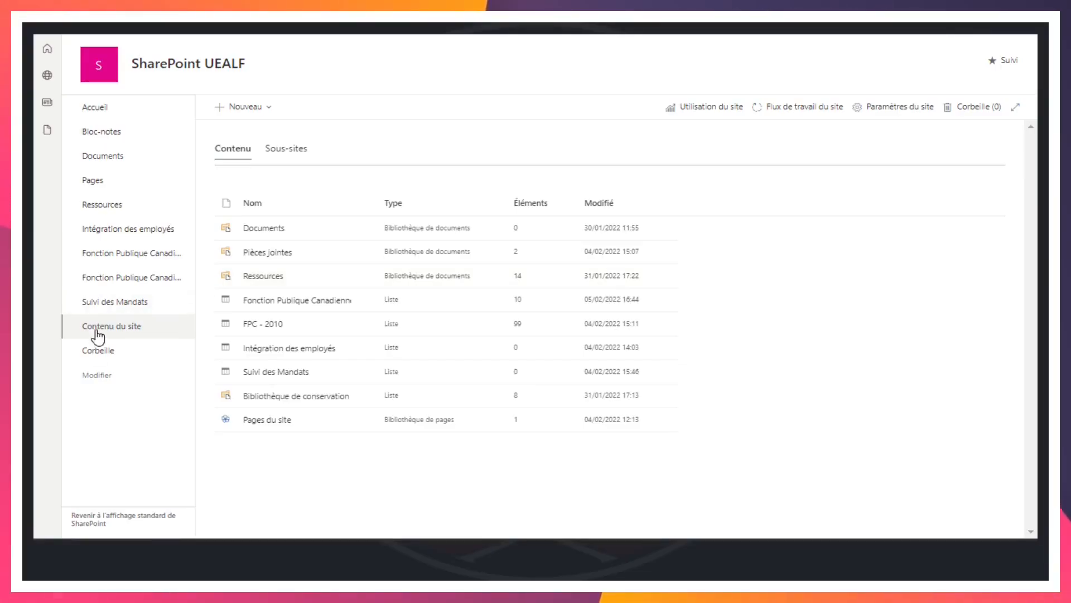
Open the site's recycle bin
left_click(106, 354)
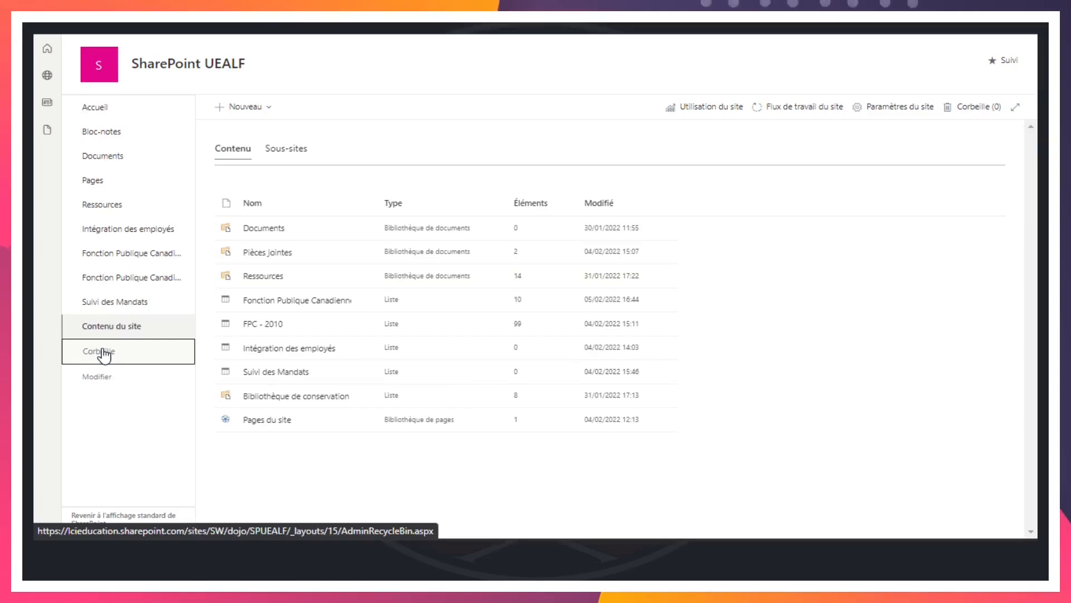